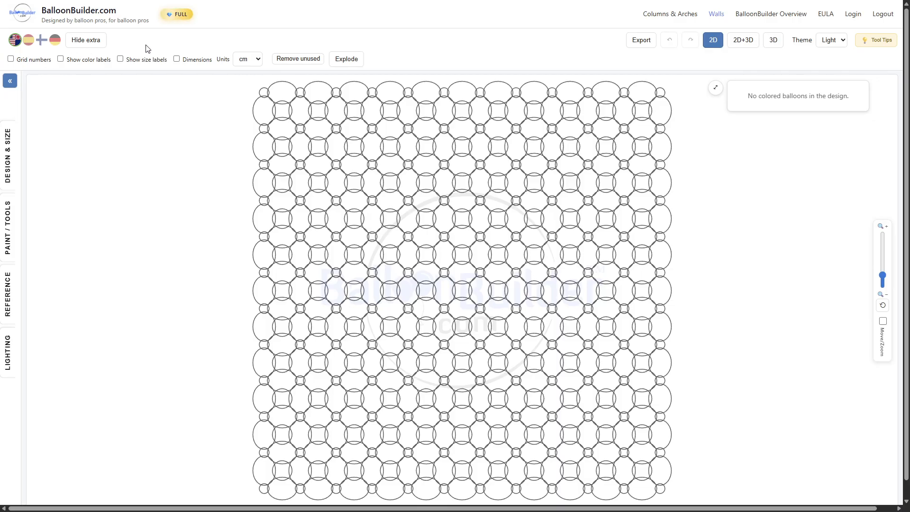
Step: Hide and restore the extra controls, and turn on the tool tips
click(85, 41)
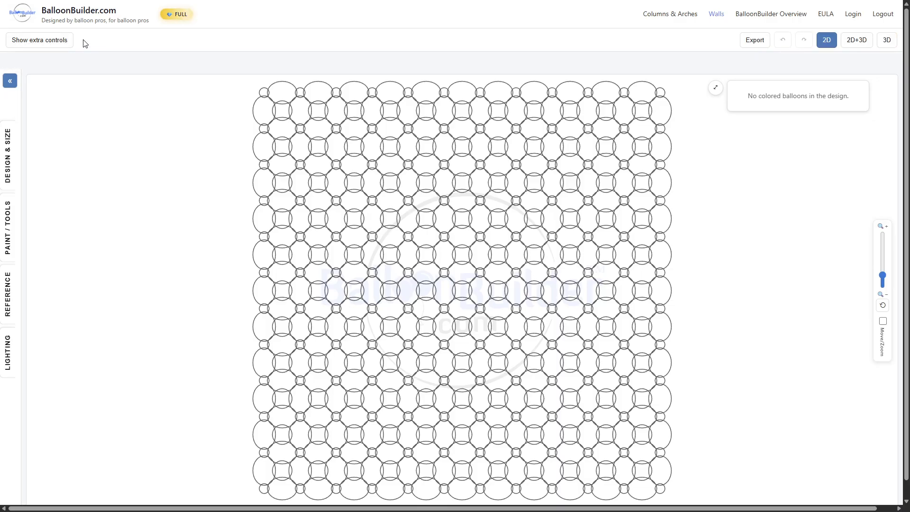
click(47, 42)
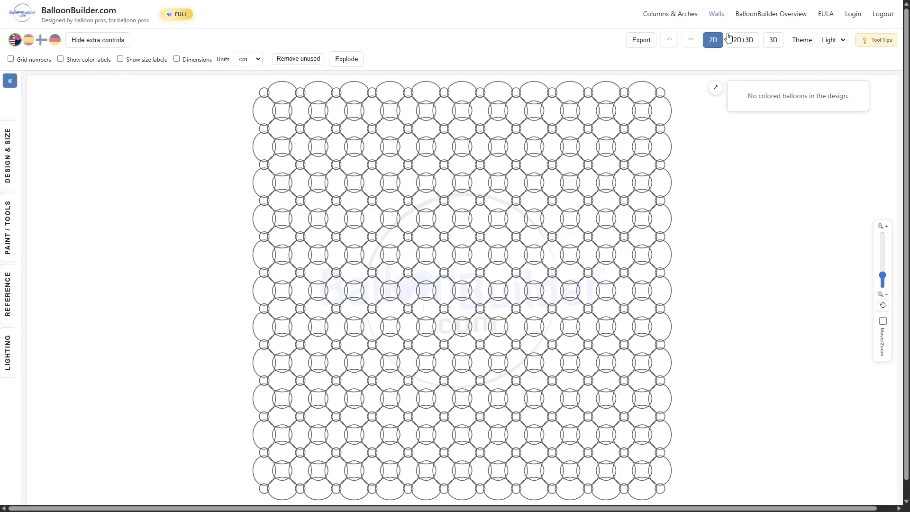
click(880, 42)
Step: Try the Dark theme and return to the Light theme
click(830, 46)
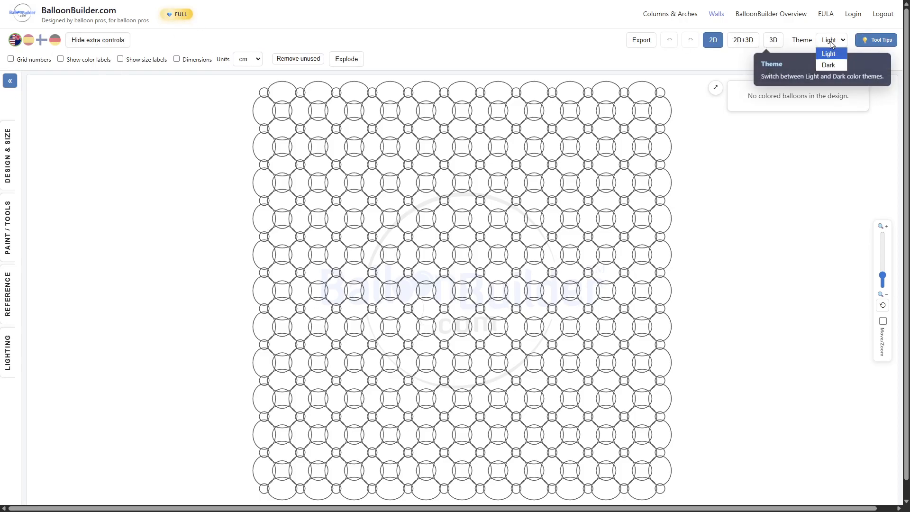
click(836, 67)
click(835, 41)
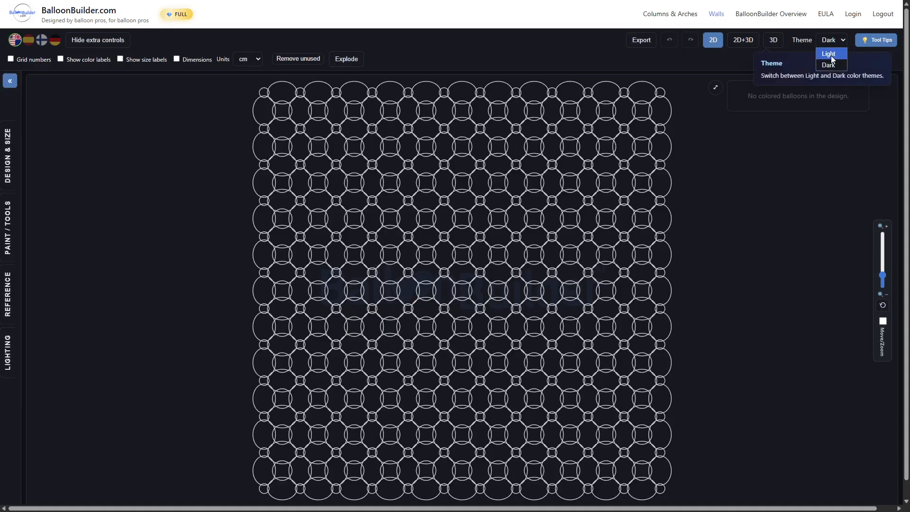
click(829, 50)
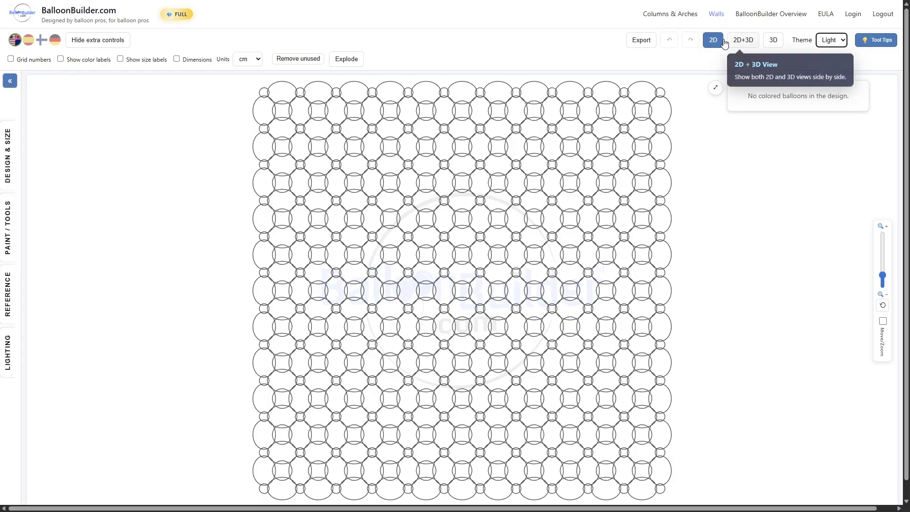
Step: Review the available options for loading, saving and exporting the design
click(648, 42)
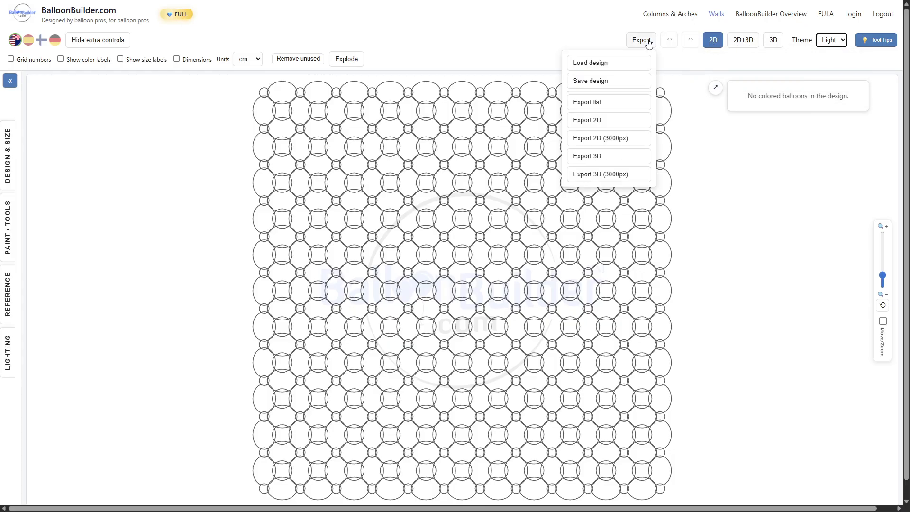
mouse_move(342, 65)
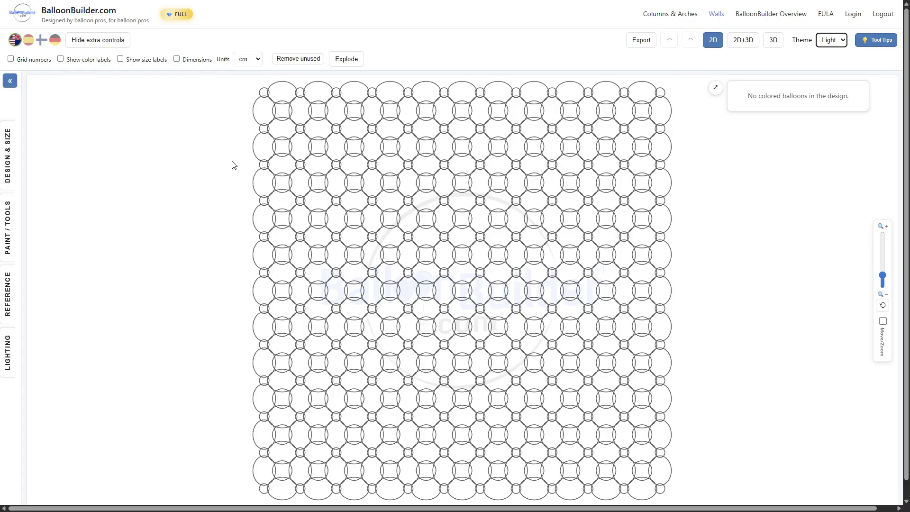
Step: Turn on the grid numbers, and briefly display the color labels and size labels before hiding both
click(10, 59)
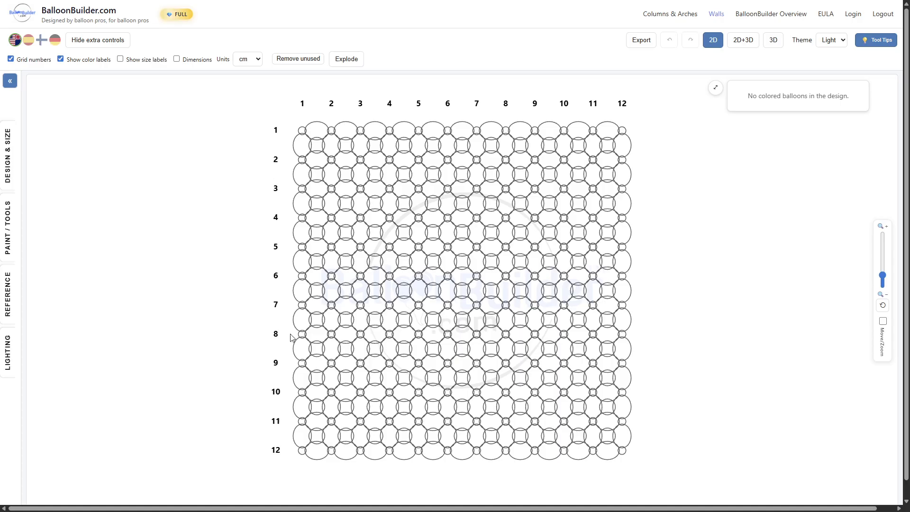
click(61, 58)
click(121, 59)
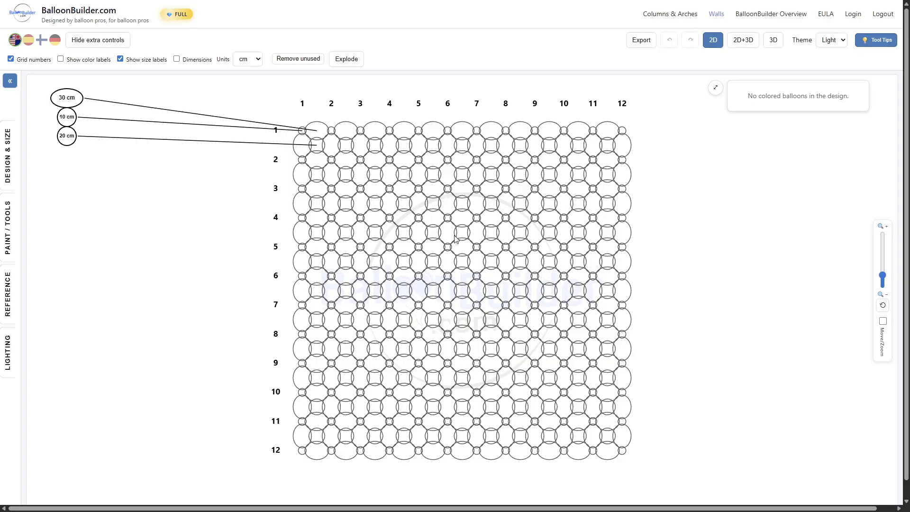
click(120, 60)
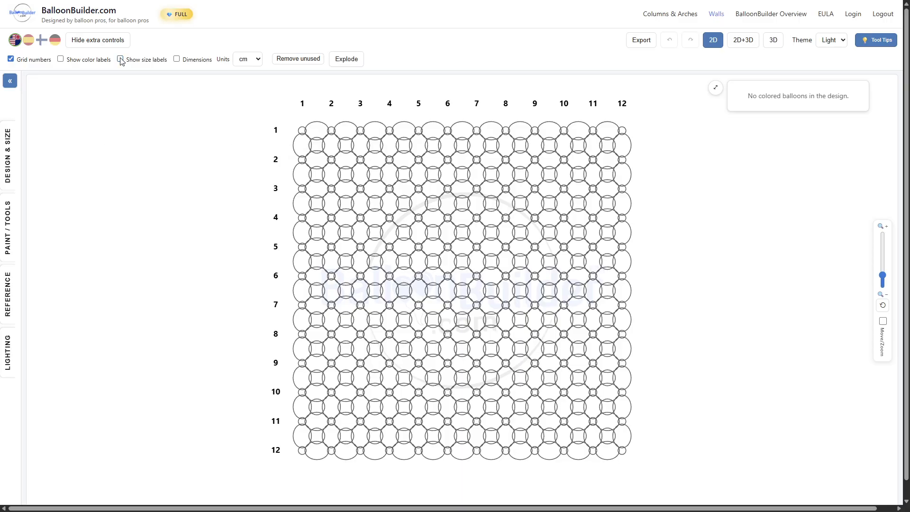
Step: Display the wall's dimensions and try inch as the unit before returning to cm
click(177, 59)
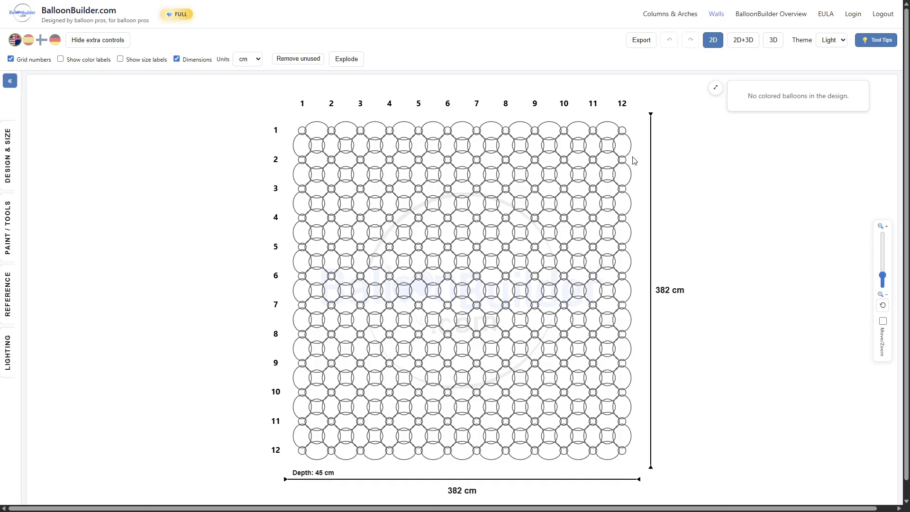
click(250, 62)
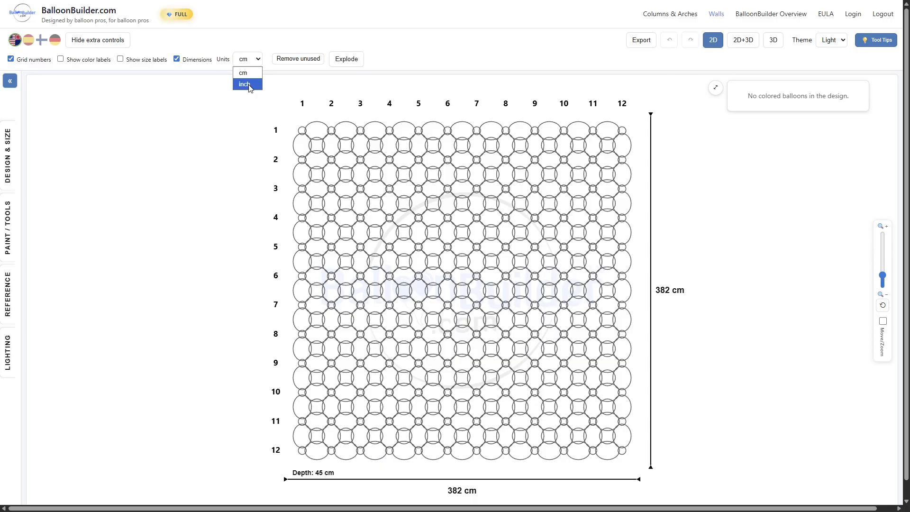
click(248, 84)
click(251, 59)
click(248, 73)
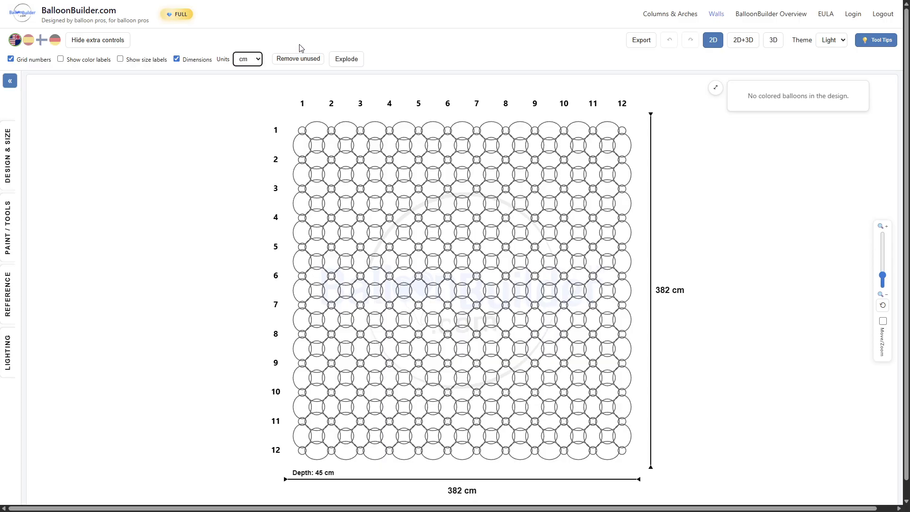
click(421, 50)
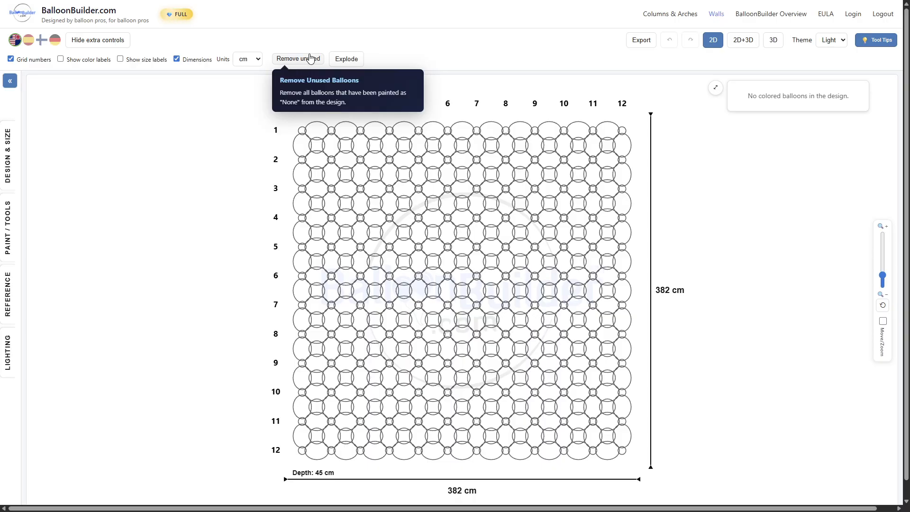
Step: Explode the wall's columns to the maximum spacing and hide the dimensions
click(338, 59)
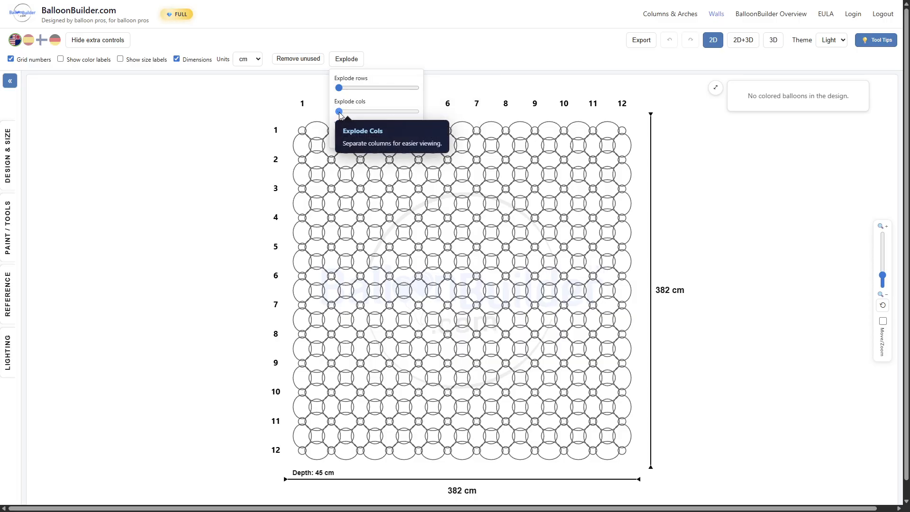
drag(339, 112, 464, 114)
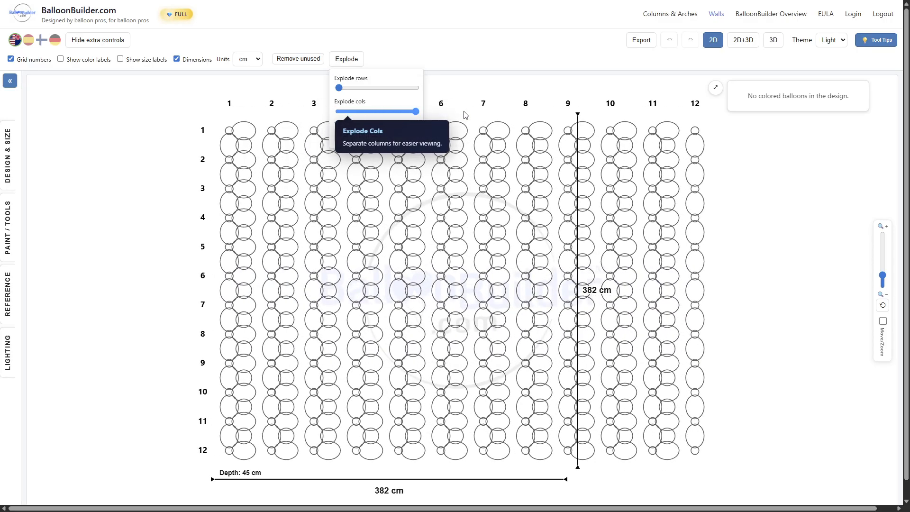
click(465, 115)
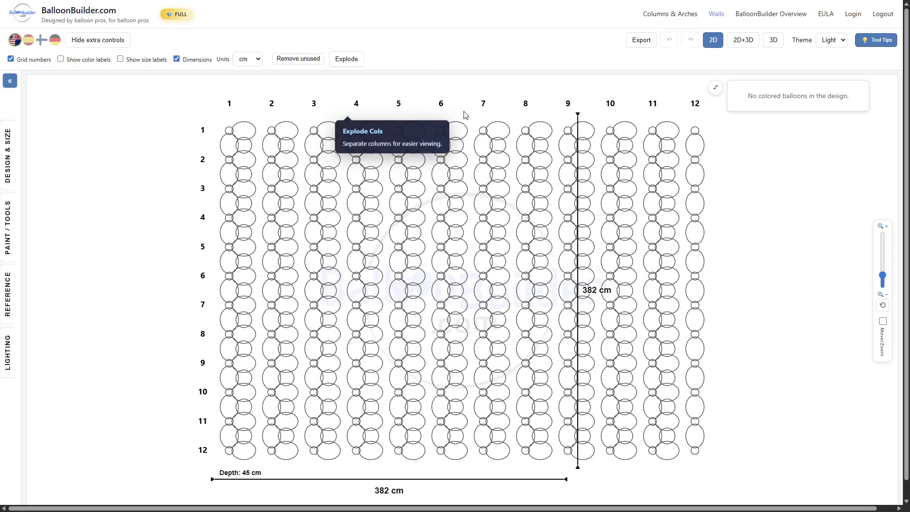
click(177, 60)
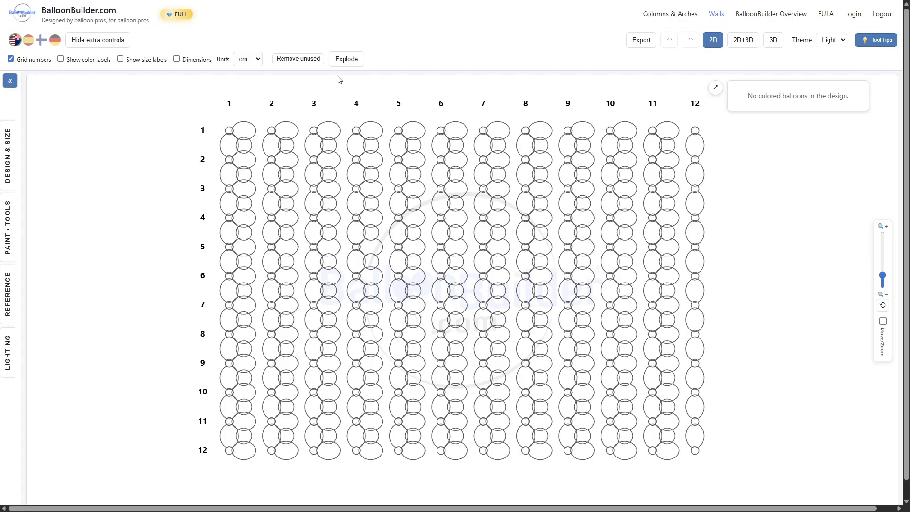
Step: Reset the column explode, and try the maximum row explode before resetting that as well
click(346, 60)
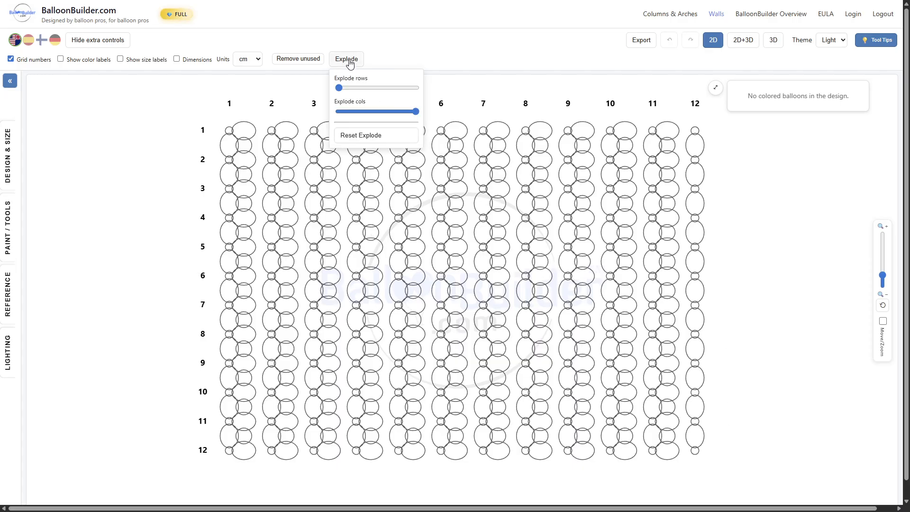
click(356, 135)
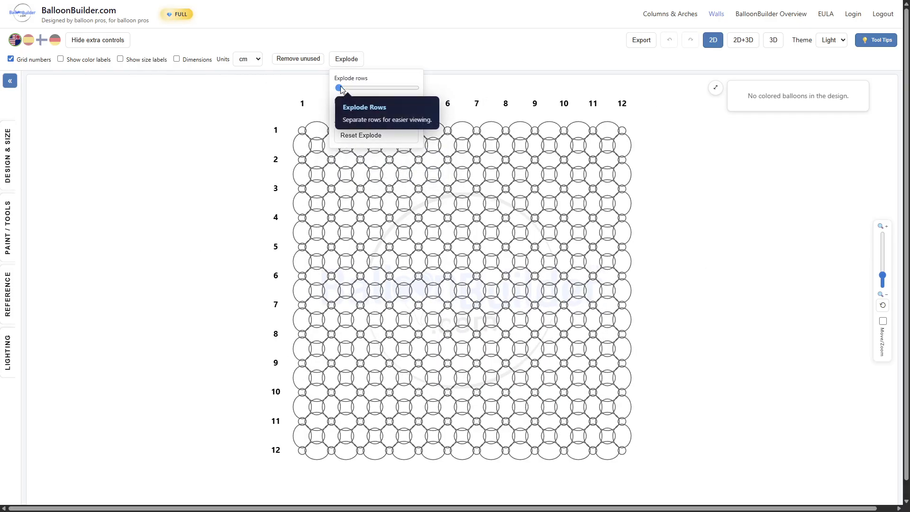
drag(341, 87, 383, 86)
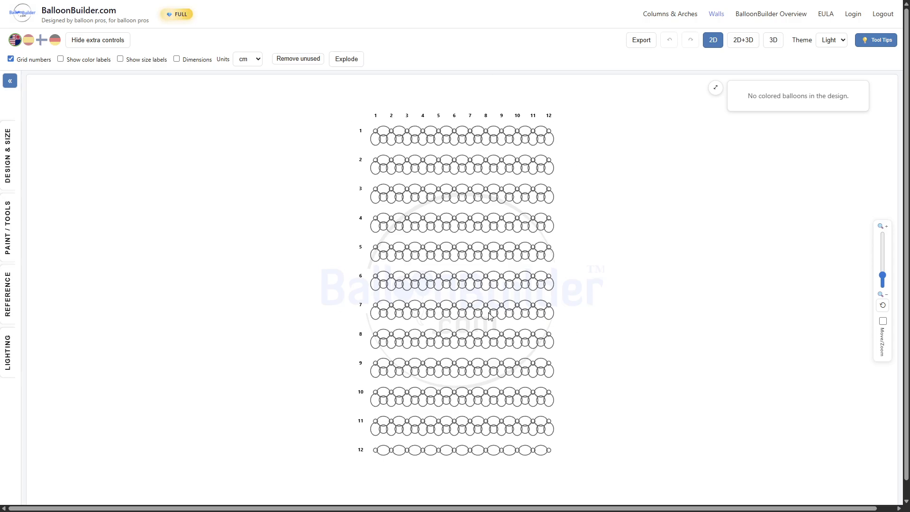
click(353, 61)
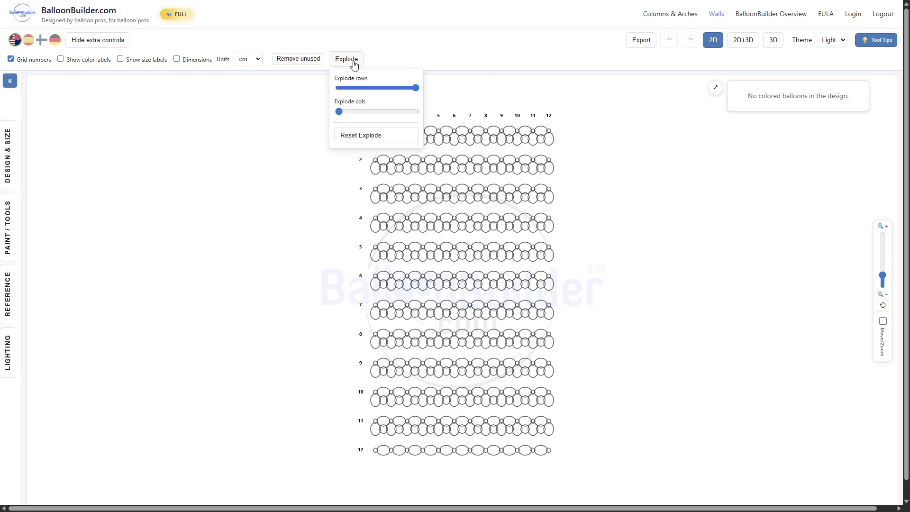
click(359, 136)
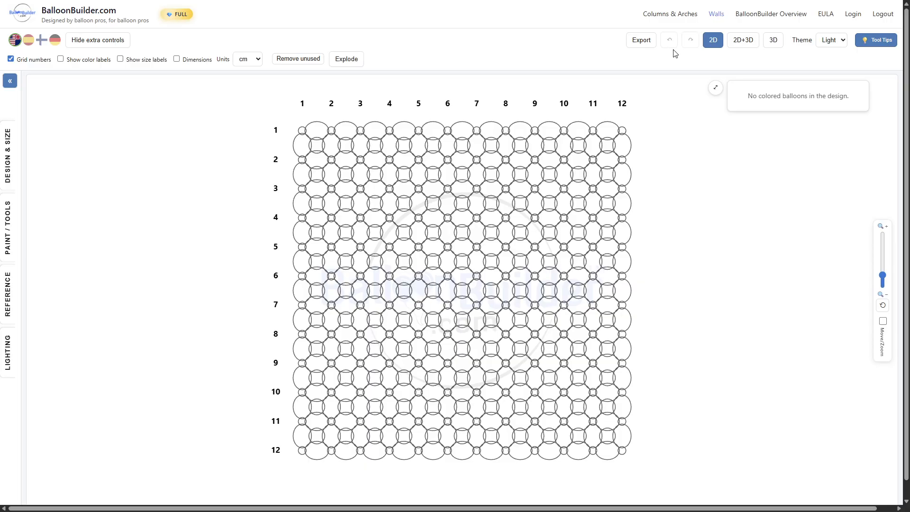
Step: Show the 2D and 3D views side by side and enlarge the wall in the 3D view
click(743, 41)
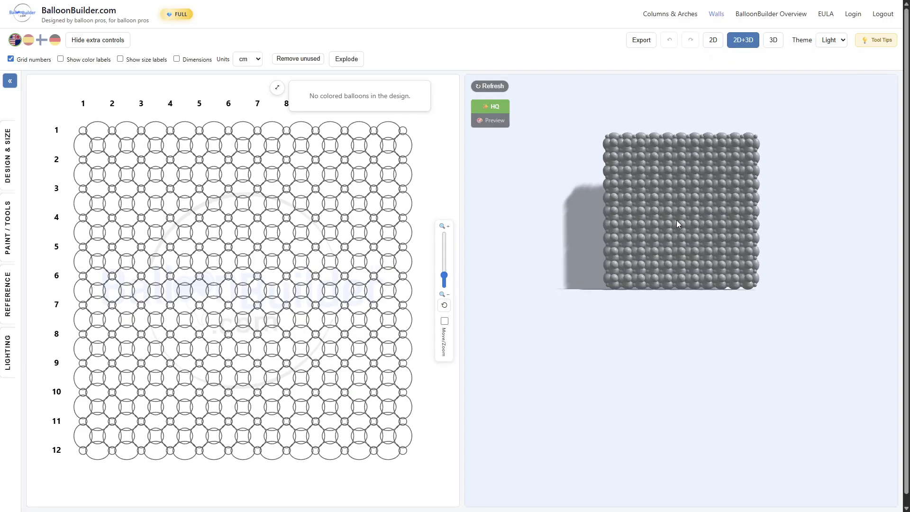
scroll(676, 220, up, 5)
drag(676, 211, 680, 303)
scroll(677, 284, up, 3)
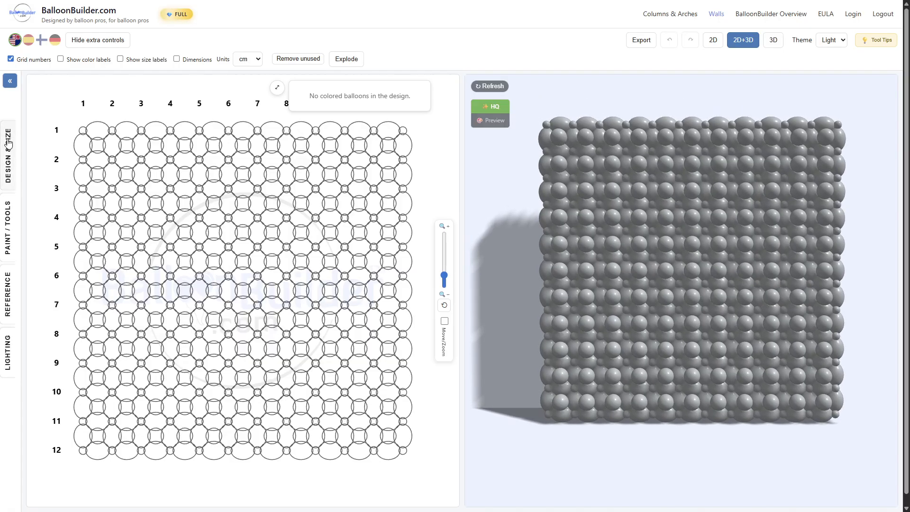
Step: Try the wall modes X Pattern, Alternate Size Pack (columns), Duplet Square Pack, Duplet Square Pack (90°) and Plus Link Wall
click(7, 158)
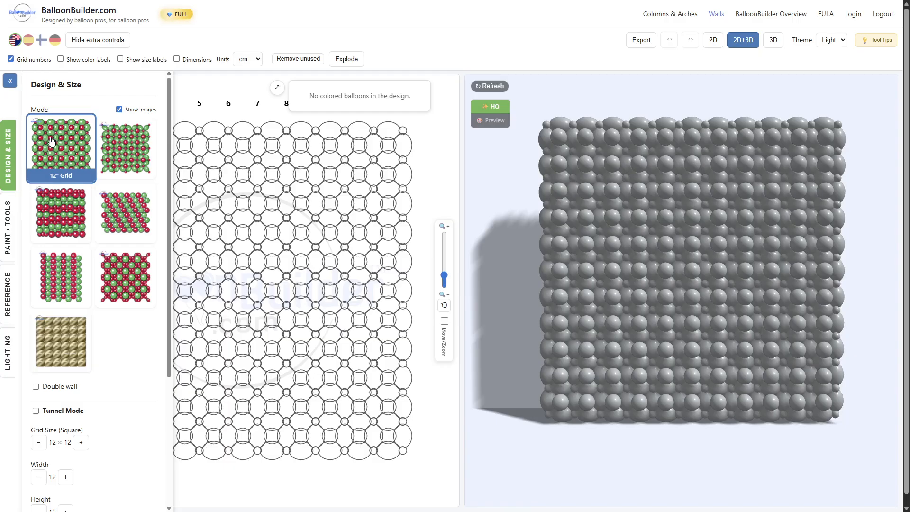
click(110, 150)
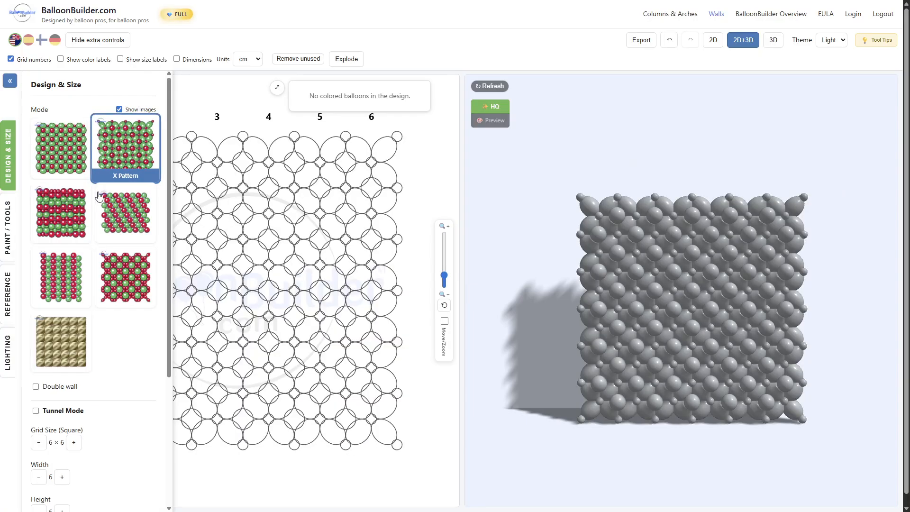
click(54, 211)
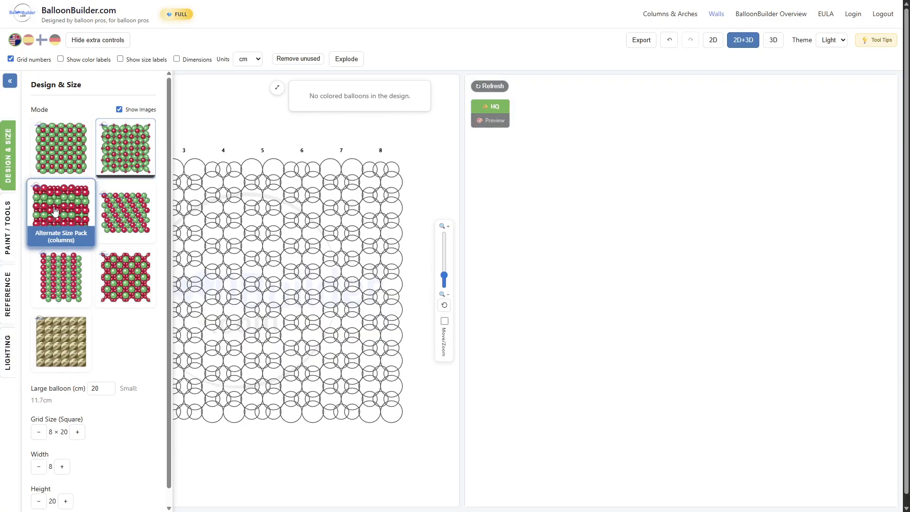
click(128, 215)
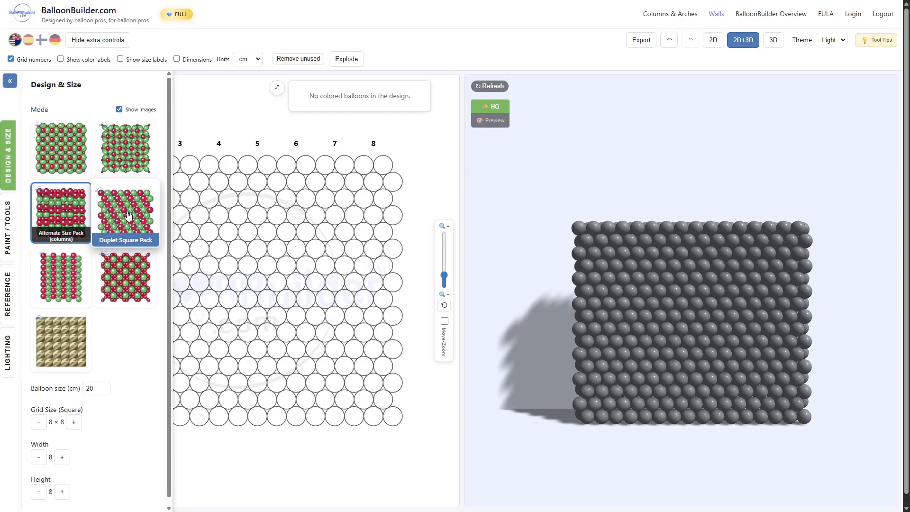
click(58, 274)
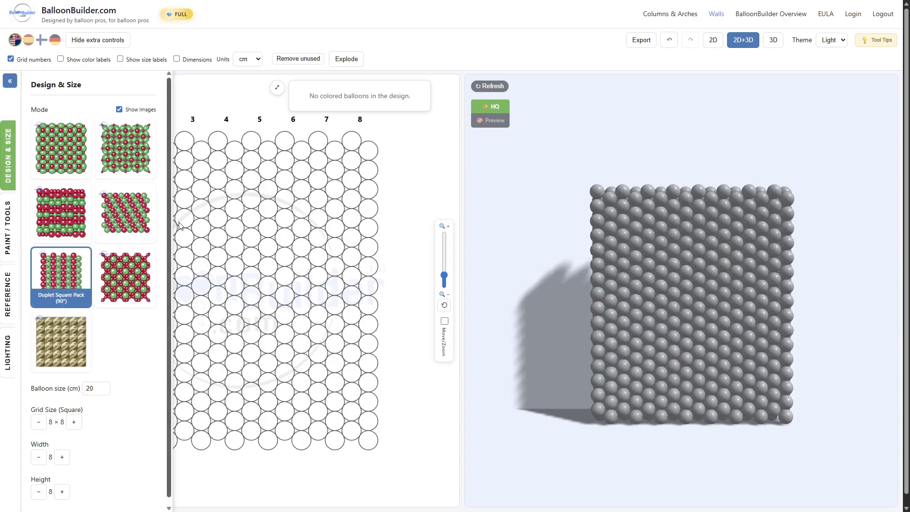
click(122, 267)
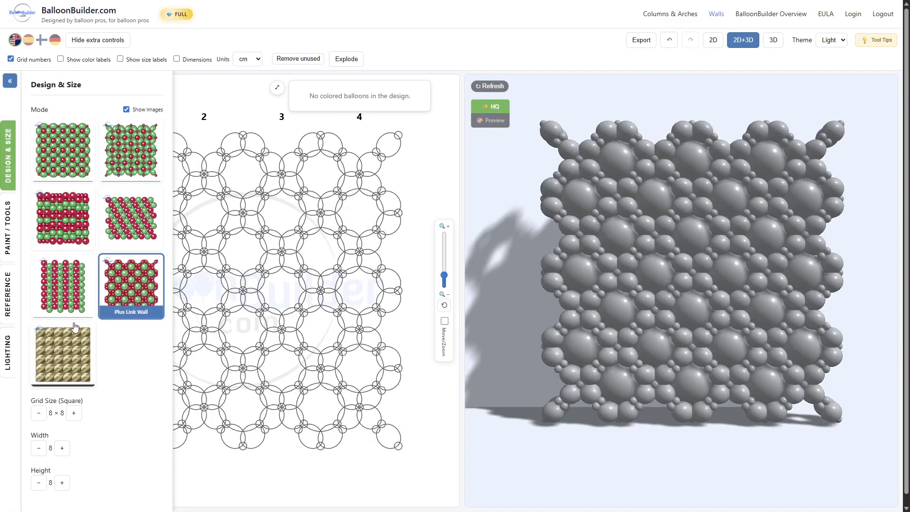
Step: Switch the wall to Foilballoon Wall mode with 18" foil square balloons and view it at an angle in 3D
click(64, 356)
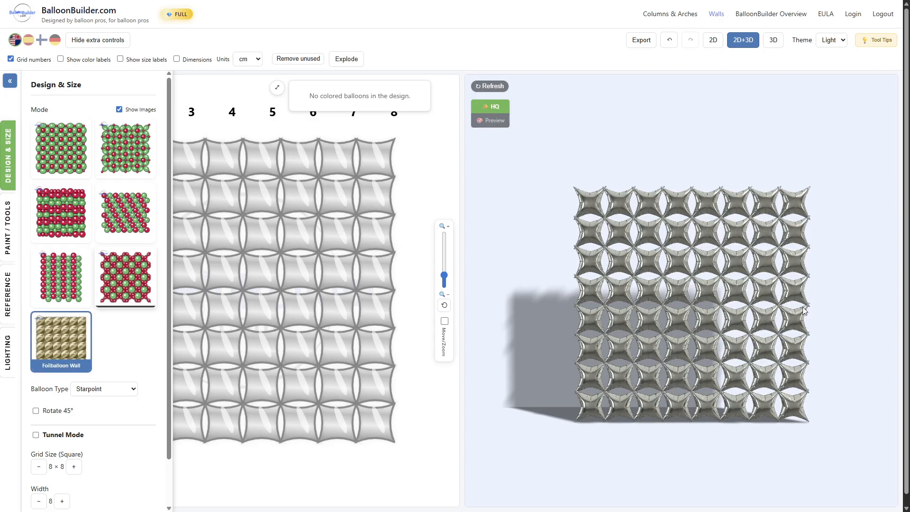
click(111, 389)
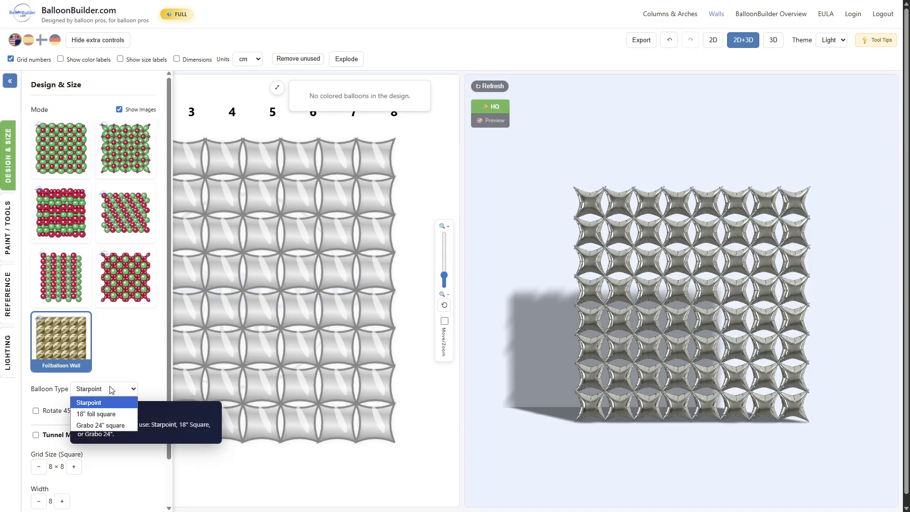
click(103, 415)
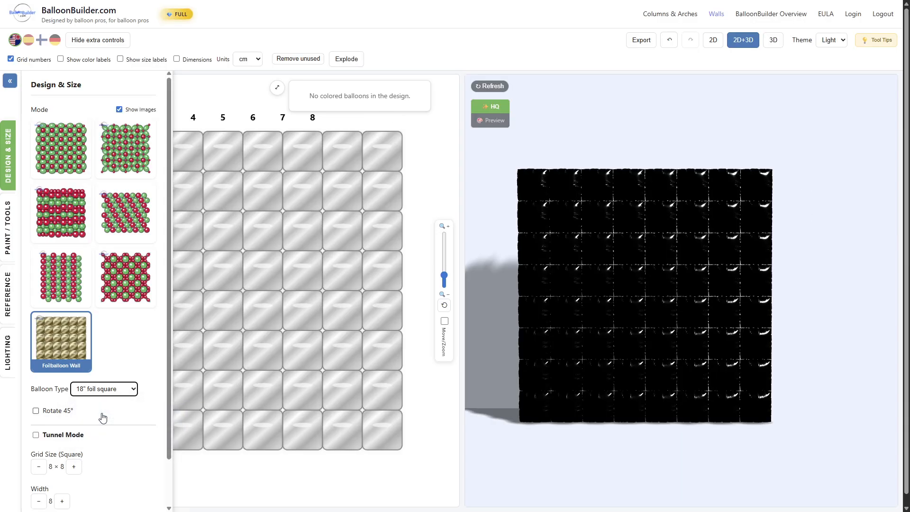
drag(653, 326, 625, 306)
scroll(694, 308, up, 4)
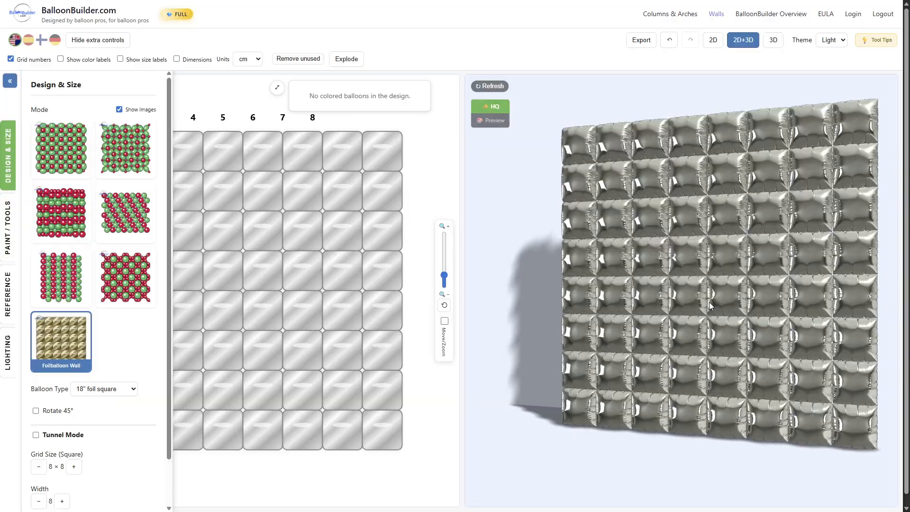
Step: Inspect the 18" foil square wall in 3D from a steep side angle, close up, and from the front
drag(710, 302, 634, 328)
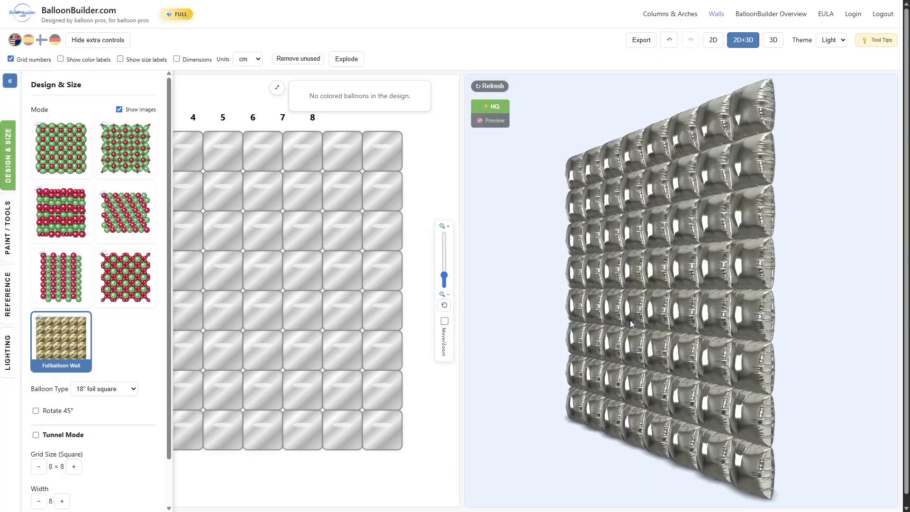
scroll(737, 308, up, 5)
scroll(737, 309, up, 2)
drag(749, 318, 766, 341)
scroll(760, 342, down, 8)
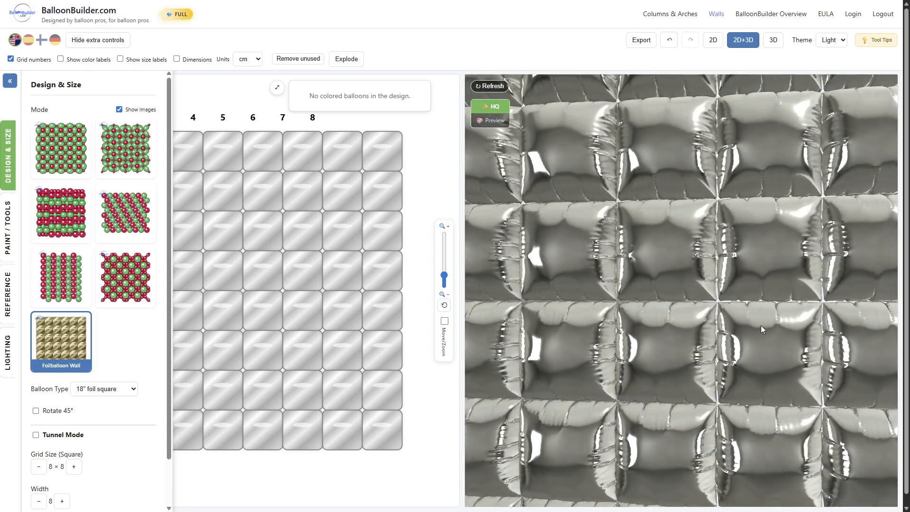
scroll(702, 323, down, 2)
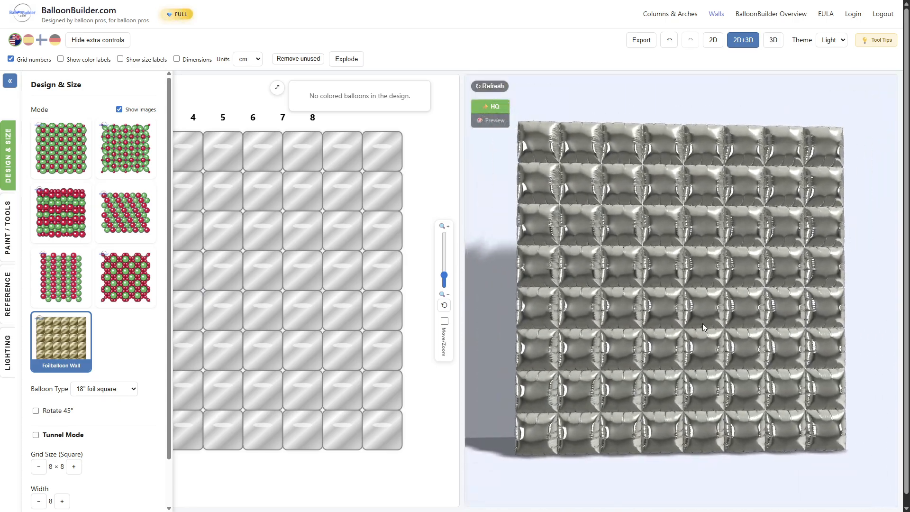
Step: Try the Grabo 24" square balloon type on the foil wall, view it in 3D, and return to 18" foil square
click(116, 387)
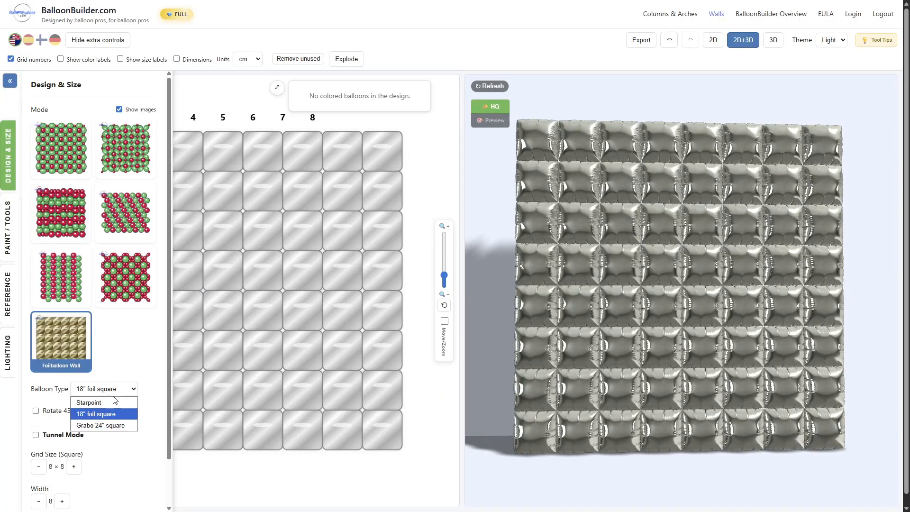
click(98, 426)
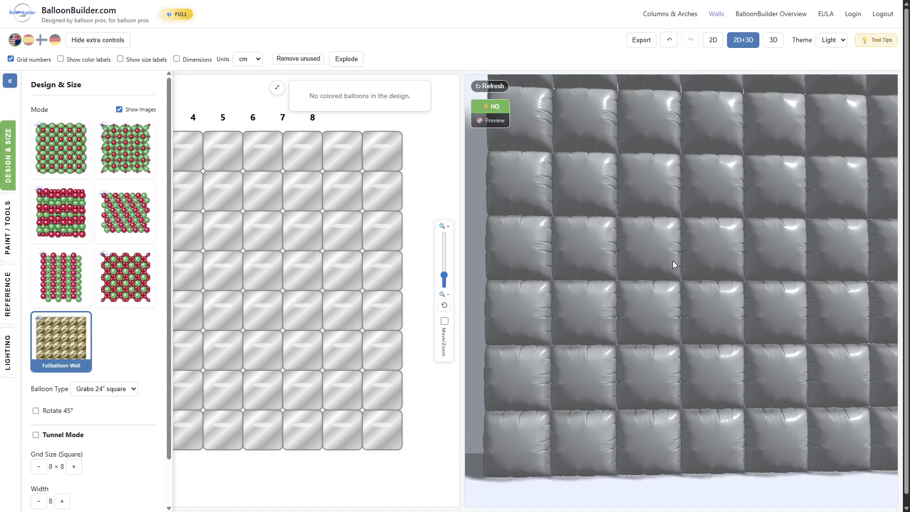
scroll(673, 260, down, 8)
drag(687, 276, 792, 264)
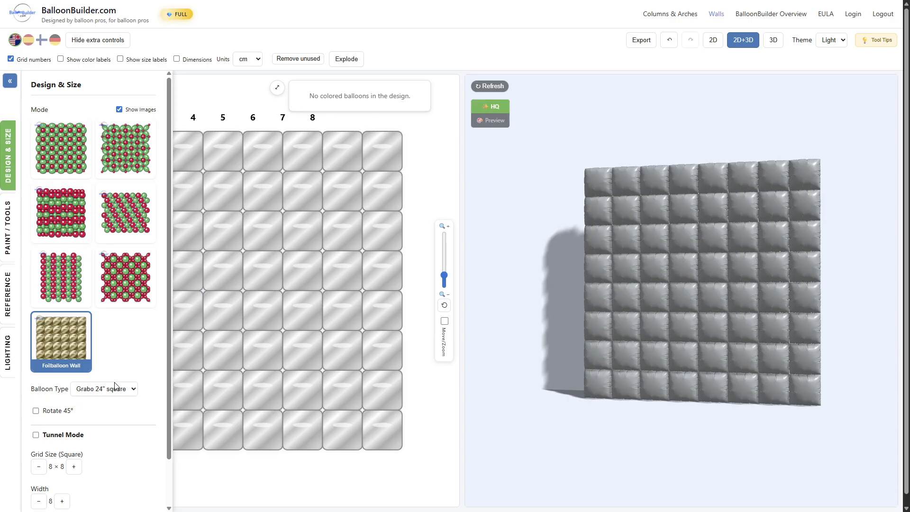
click(113, 390)
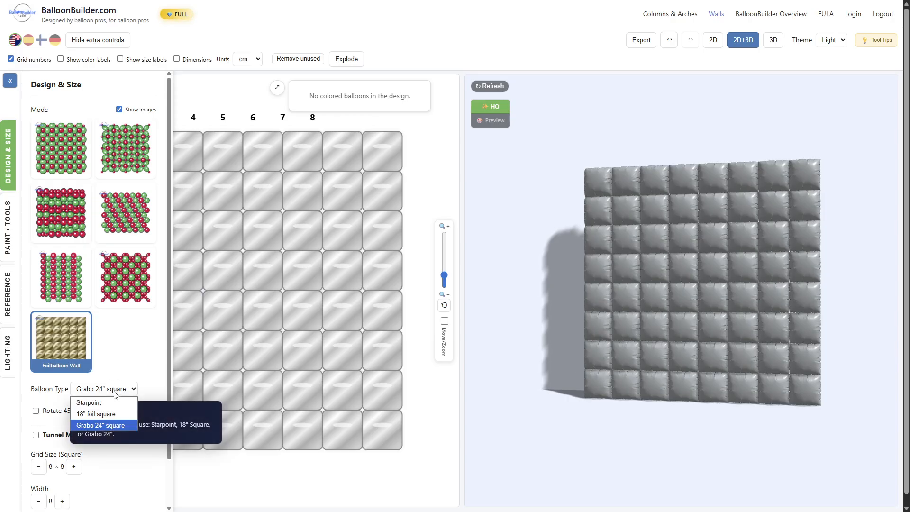
click(109, 414)
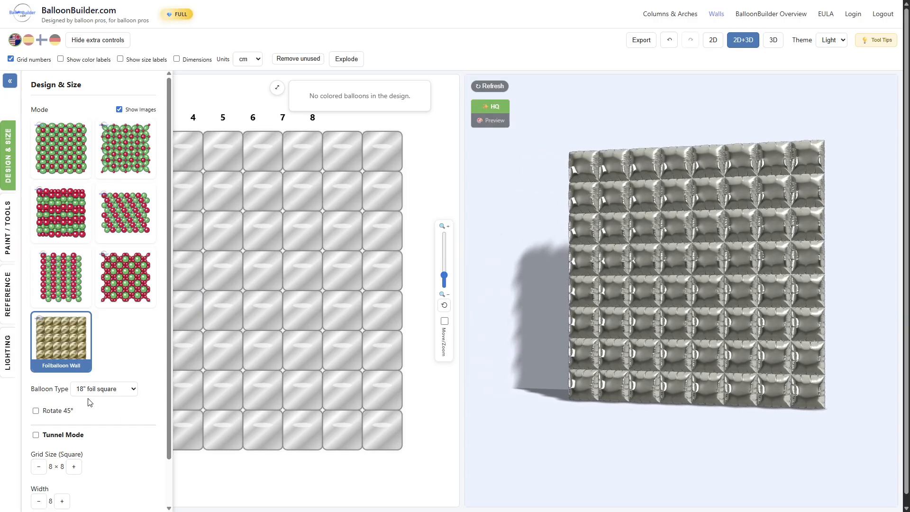
Step: Keep the 18" foil square balloon type and rotate the wall's balloons by 45°
scroll(91, 379, down, 1)
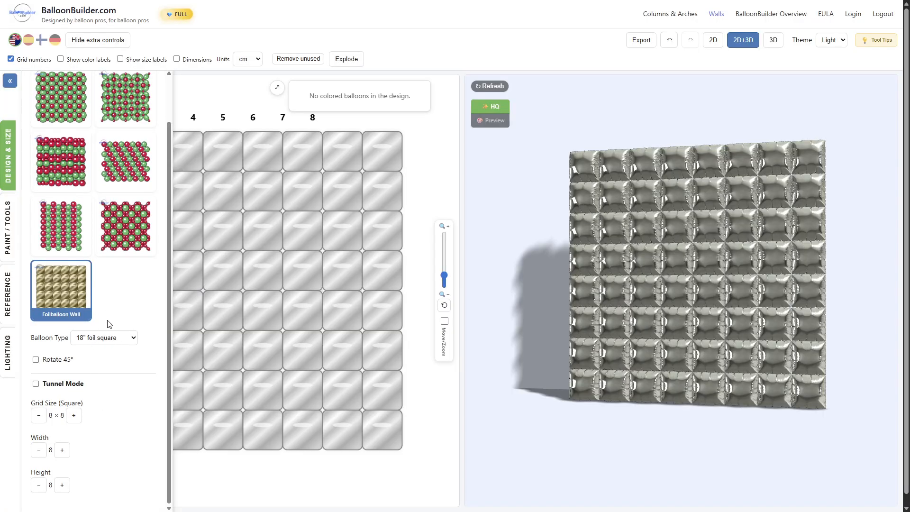
click(116, 339)
click(120, 362)
click(36, 360)
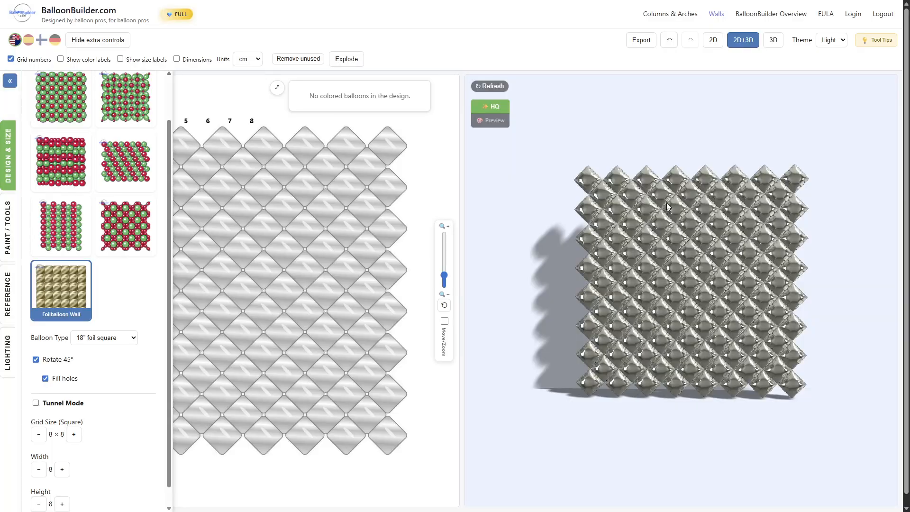
Step: Change the rotated wall's balloon type to Starpoint and turn off the filling of holes
click(116, 340)
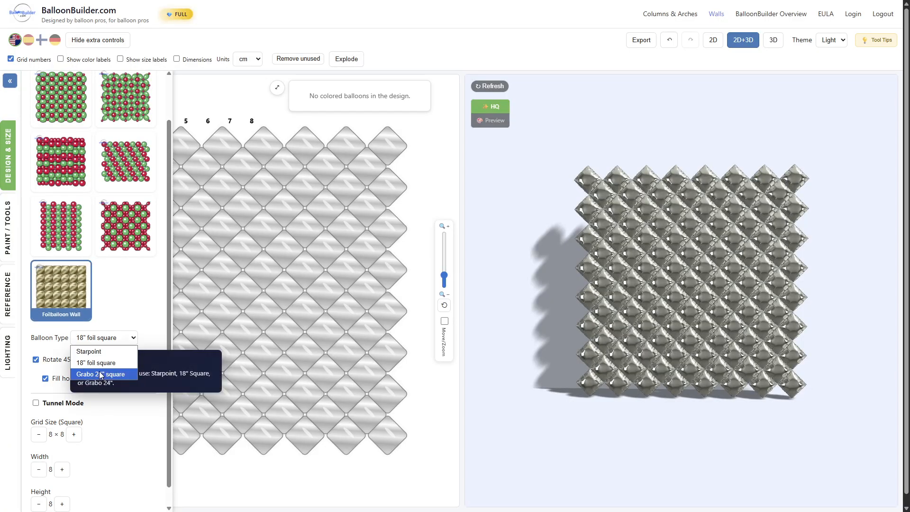
click(94, 355)
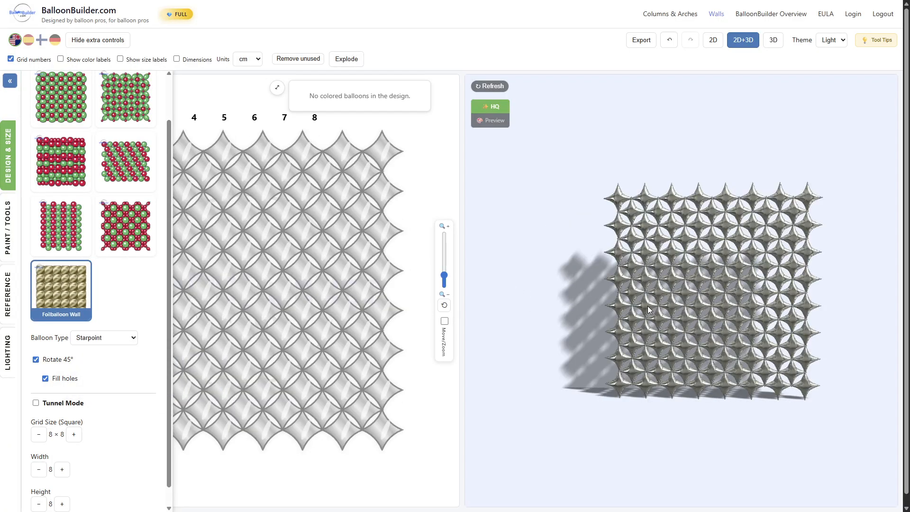
scroll(650, 285, up, 4)
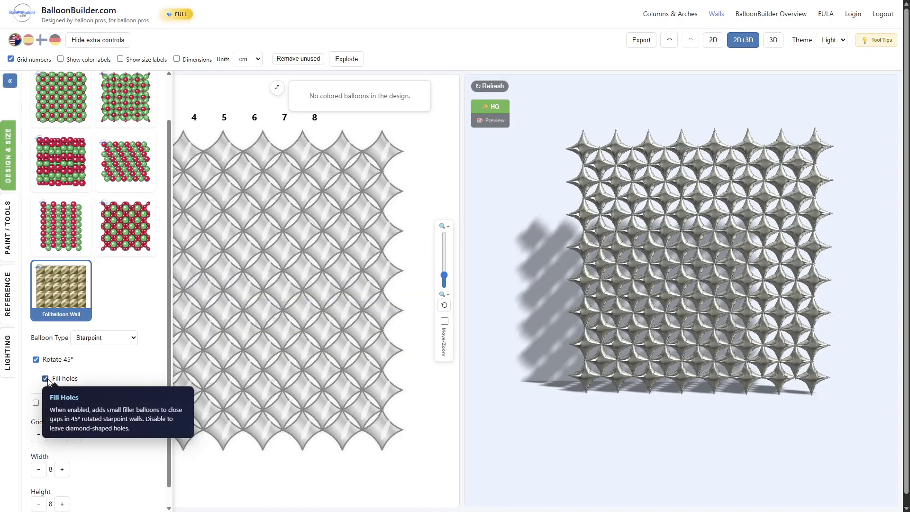
click(46, 379)
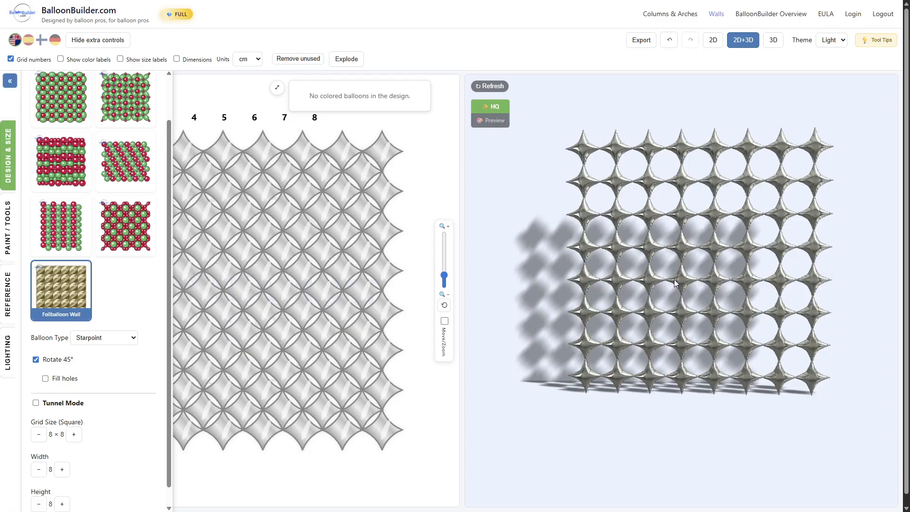
Step: Switch the rotated wall back to 18" foil square balloons and view it at an angle in 3D
click(127, 338)
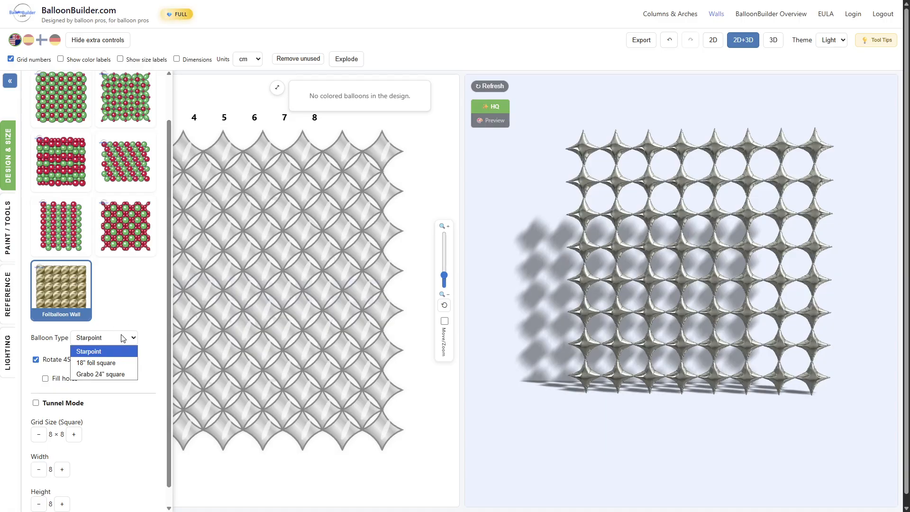
click(118, 361)
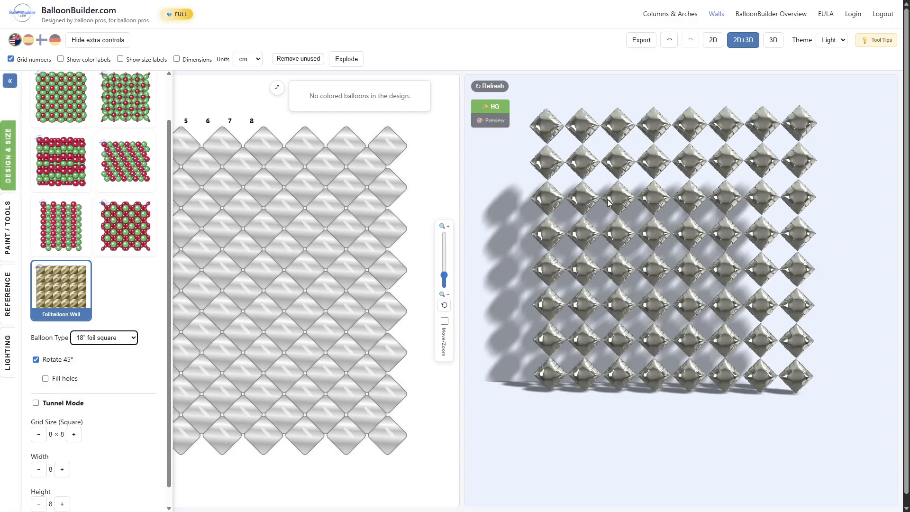
drag(673, 242, 652, 249)
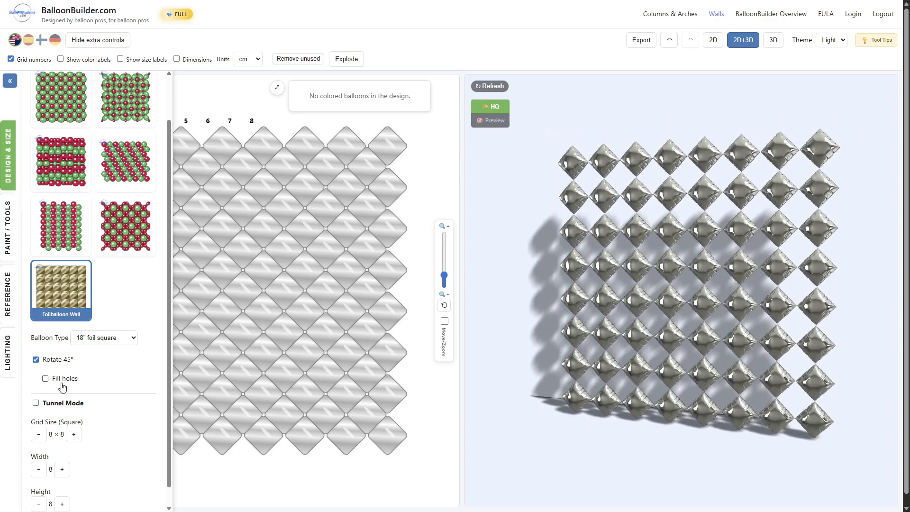
Step: Reduce the foil wall's square grid size to 6 × 6 and view it closer in 3D
click(45, 434)
click(46, 434)
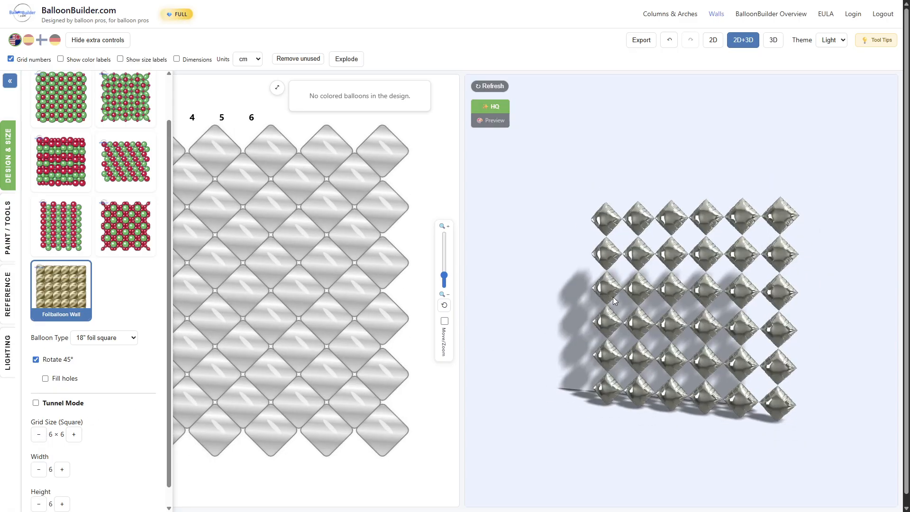
scroll(639, 268, up, 3)
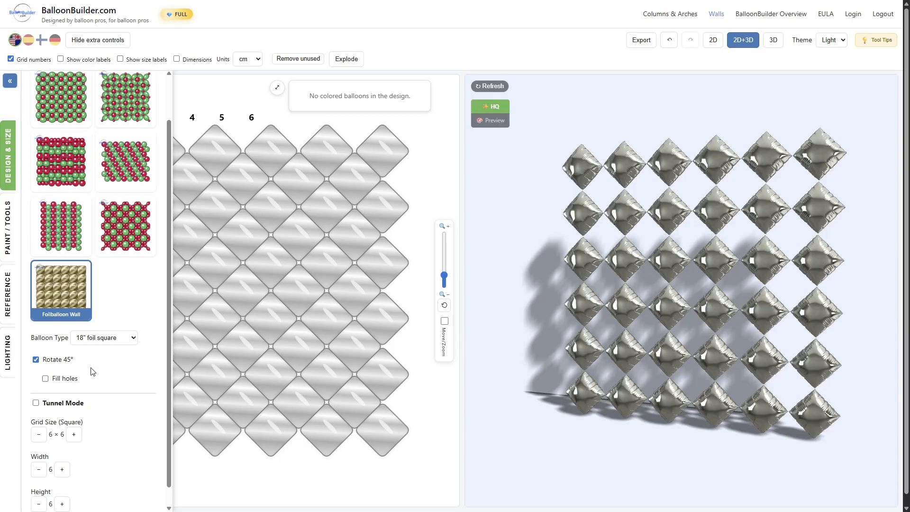
Step: Turn off the 45° rotation of the balloons while keeping the 18" foil square type
scroll(93, 372, down, 1)
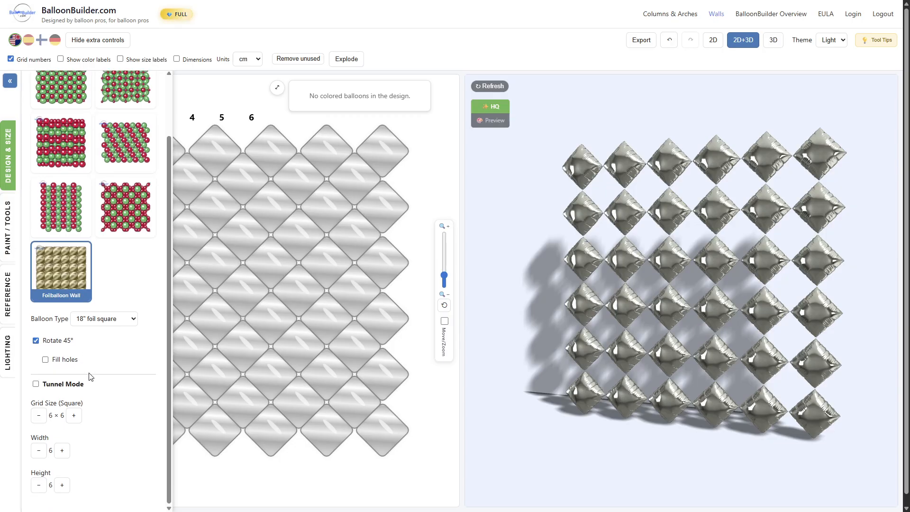
click(108, 319)
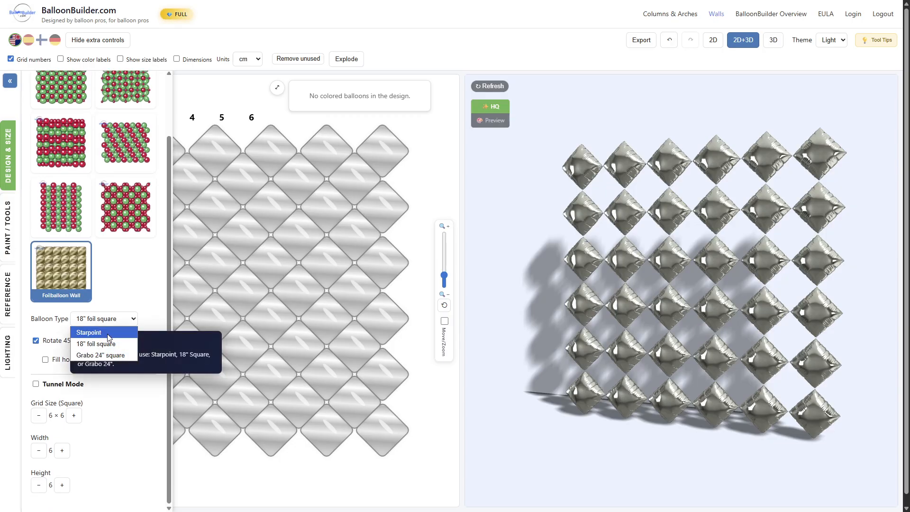
click(37, 342)
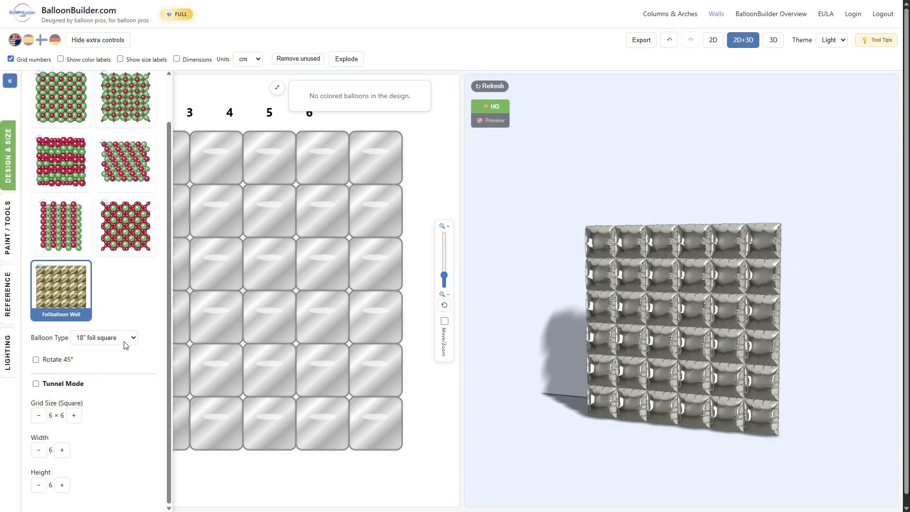
Step: Increase the foil wall's height to 16 rows
scroll(80, 469, down, 1)
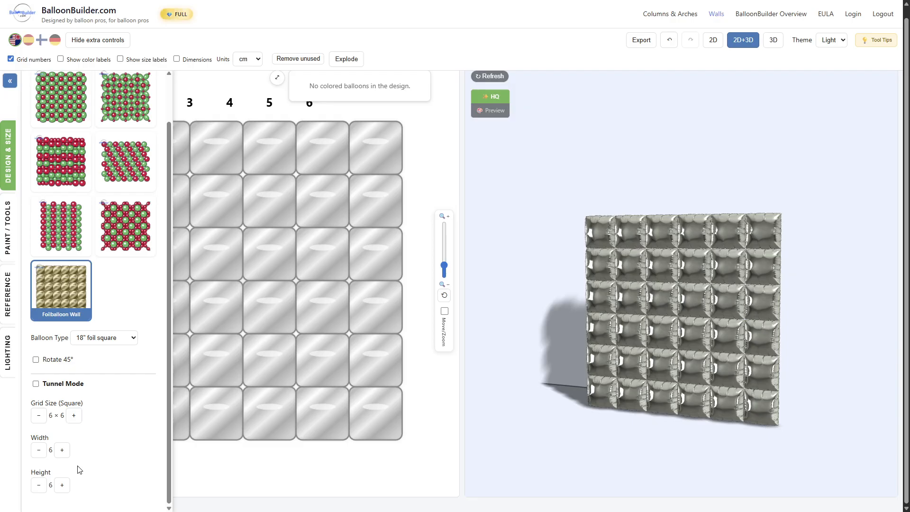
click(63, 485)
click(63, 486)
click(63, 485)
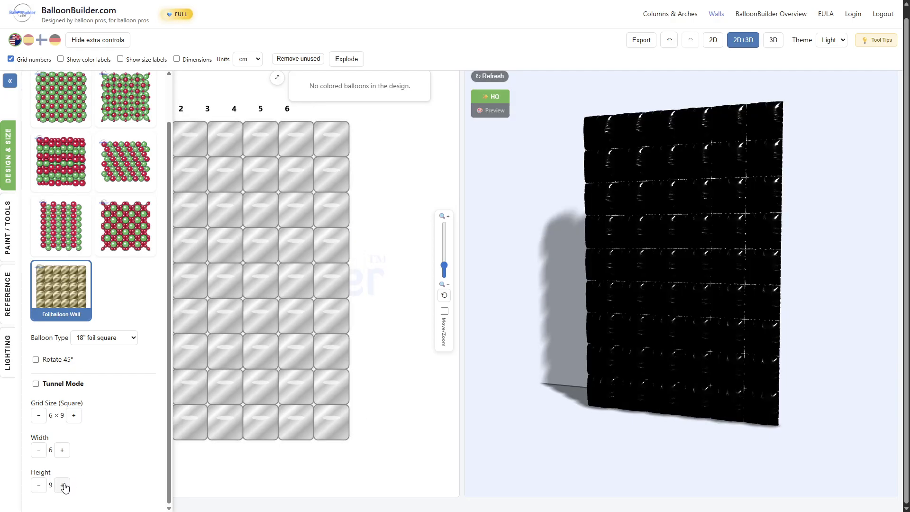
click(64, 485)
click(63, 485)
click(63, 485)
click(63, 485)
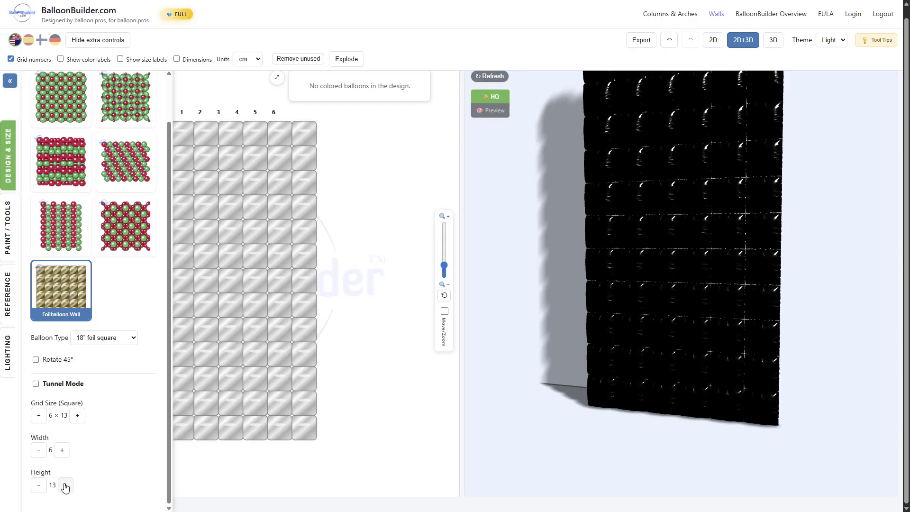
click(64, 486)
click(66, 485)
click(65, 486)
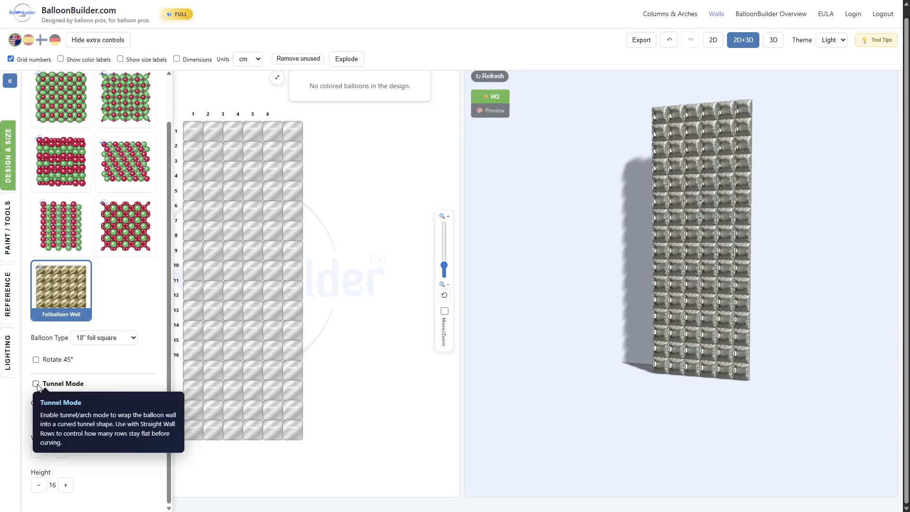
Step: Enable Tunnel Mode with 2 straight wall rows and view the tunnel closer at an angle in 3D
click(36, 384)
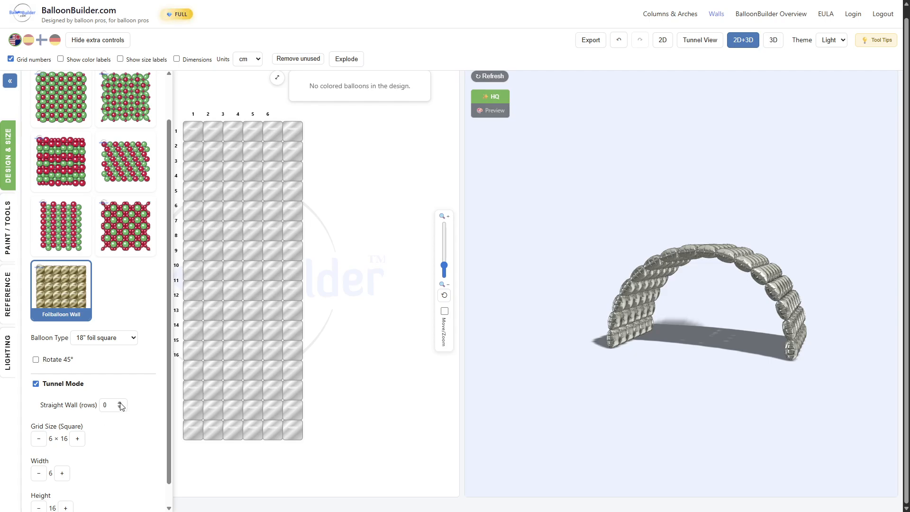
click(120, 403)
click(120, 403)
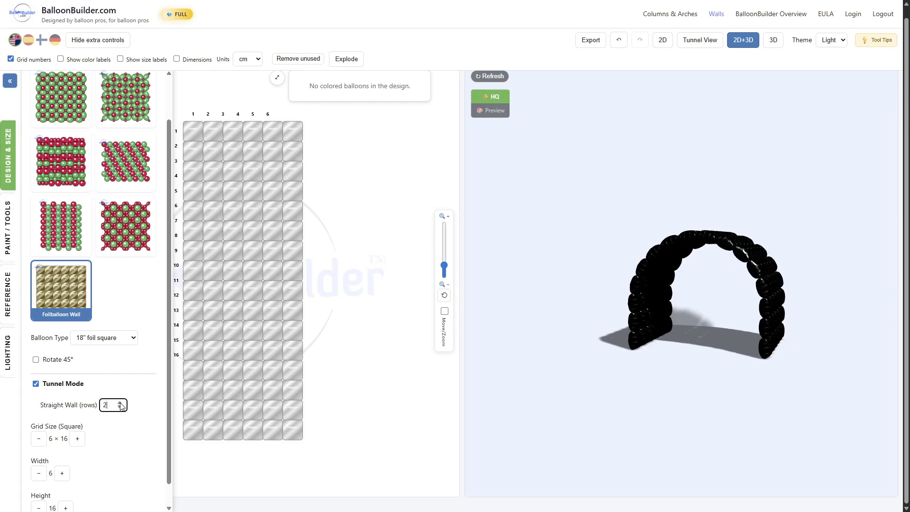
drag(764, 337, 736, 320)
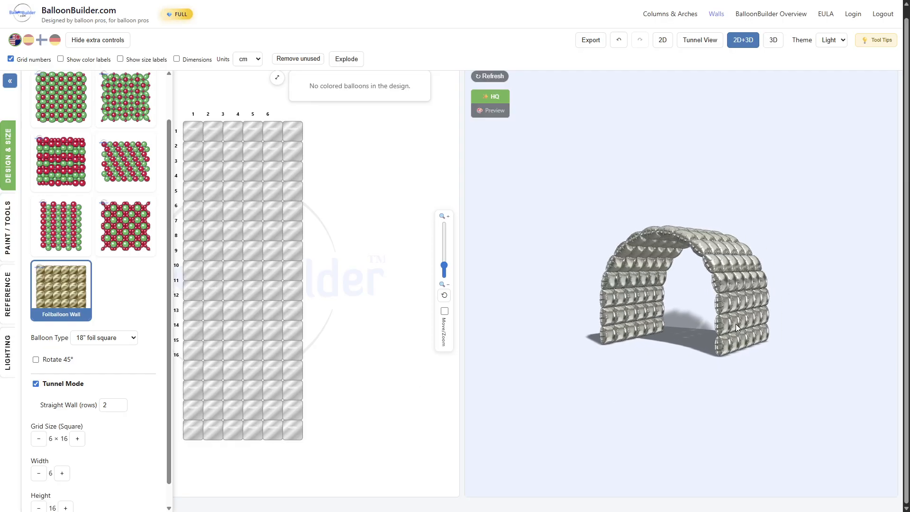
scroll(736, 320, up, 4)
scroll(736, 320, up, 4)
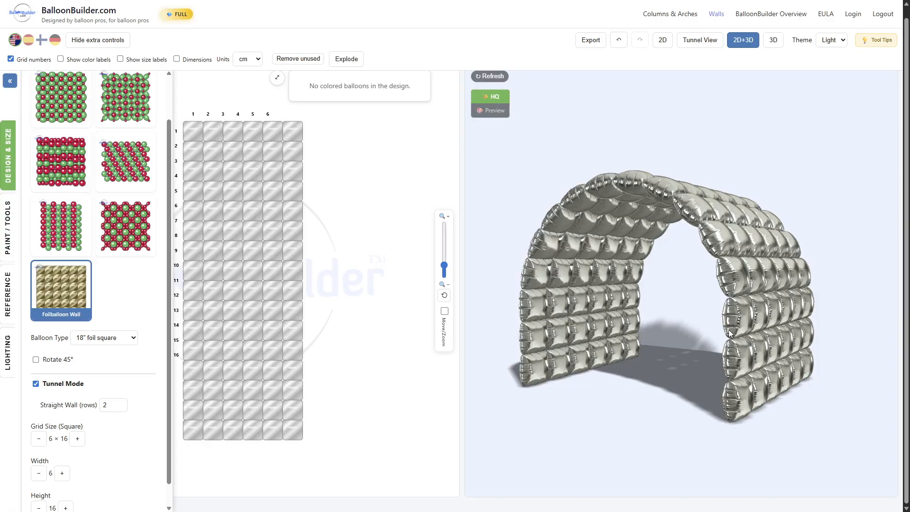
Step: Set the tunnel's straight wall to 4 rows and view it in 3D from the front and at an angle
click(119, 403)
click(118, 404)
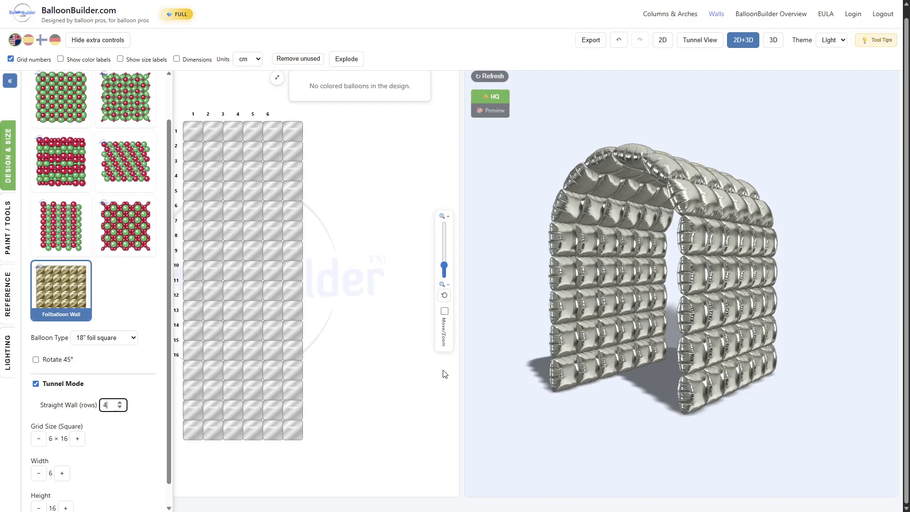
drag(614, 346, 681, 318)
scroll(683, 318, down, 3)
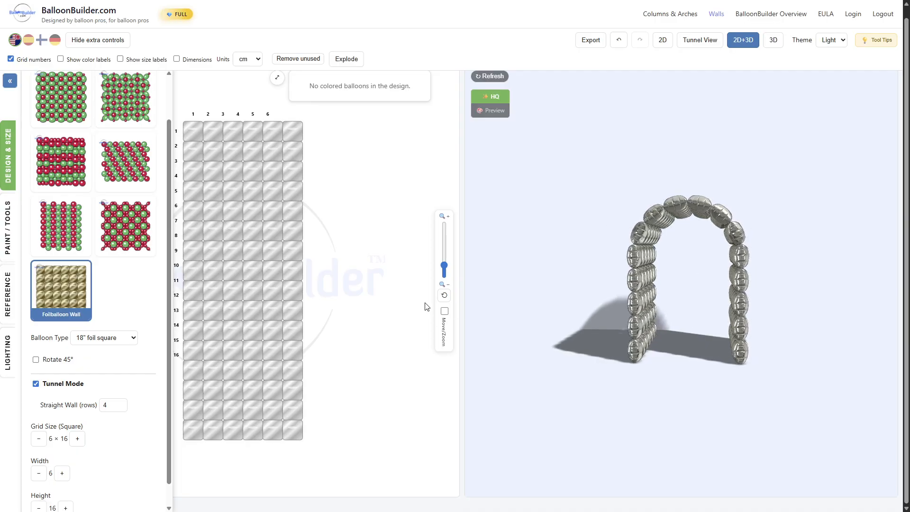
drag(741, 272, 725, 261)
scroll(709, 289, up, 4)
scroll(709, 290, up, 6)
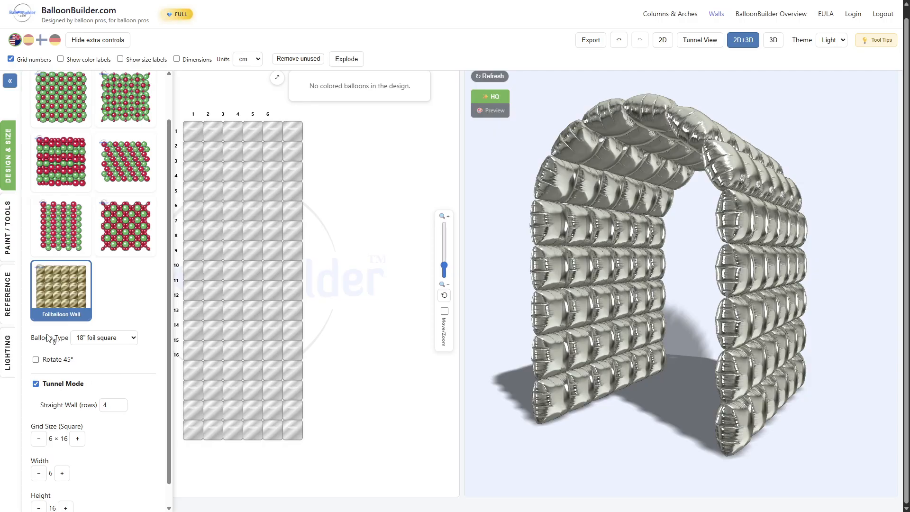
Step: Switch the tunnel to 12" Grid mode and set its straight wall to 1 row
click(73, 105)
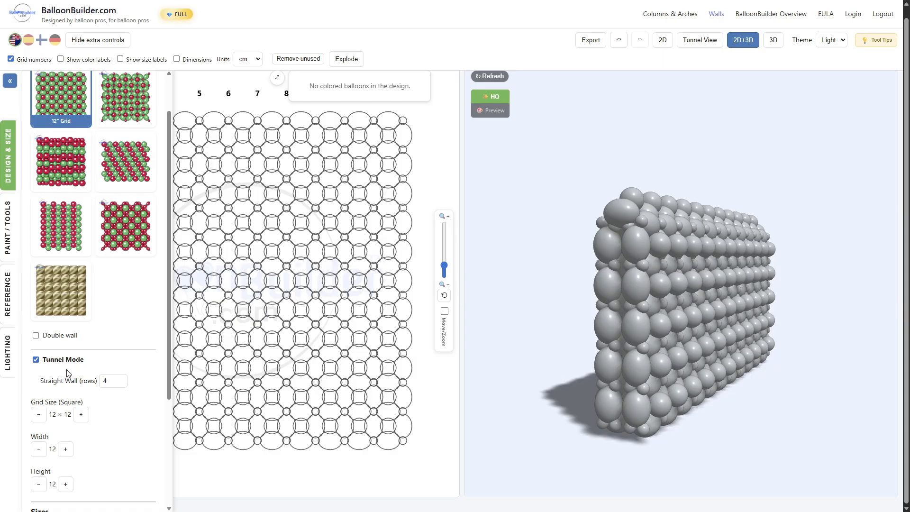
click(120, 383)
click(120, 383)
click(120, 383)
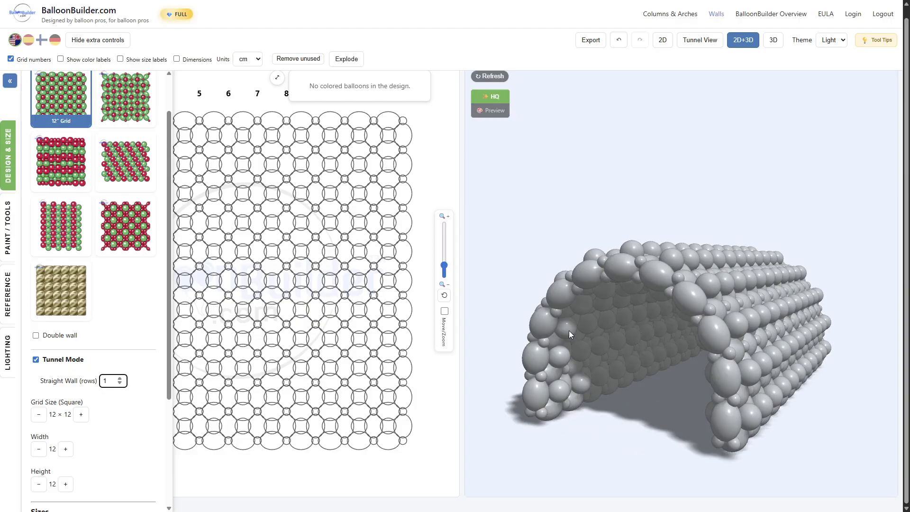
Step: Increase the tunnel's height to 15 rows and view it at an angle in 3D
drag(568, 331, 633, 314)
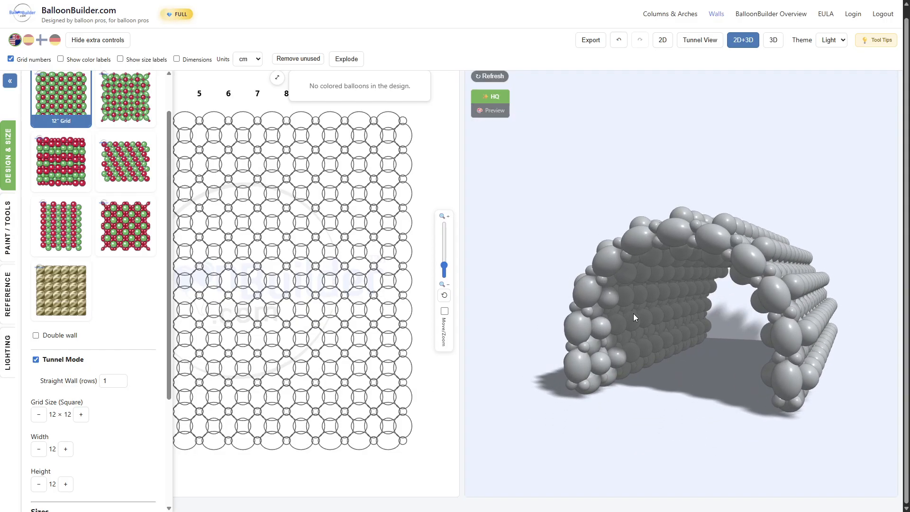
click(66, 484)
click(65, 484)
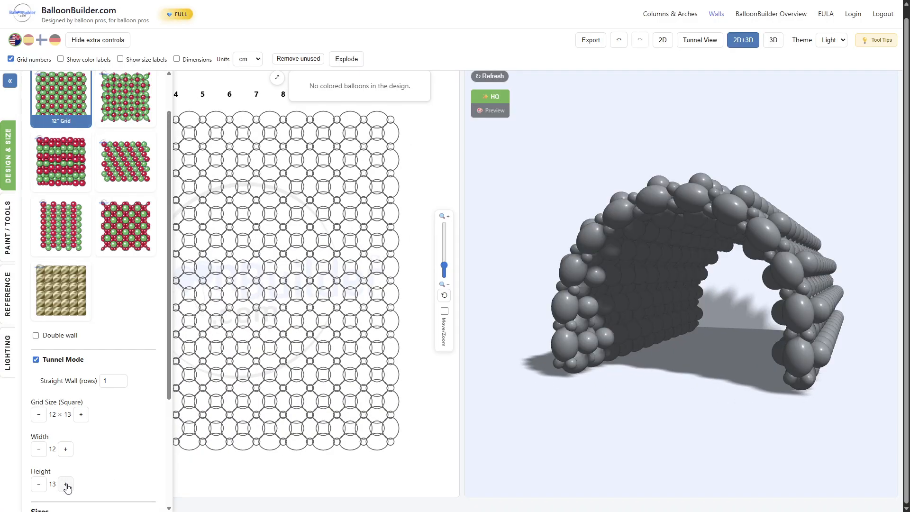
click(66, 484)
drag(553, 377, 640, 370)
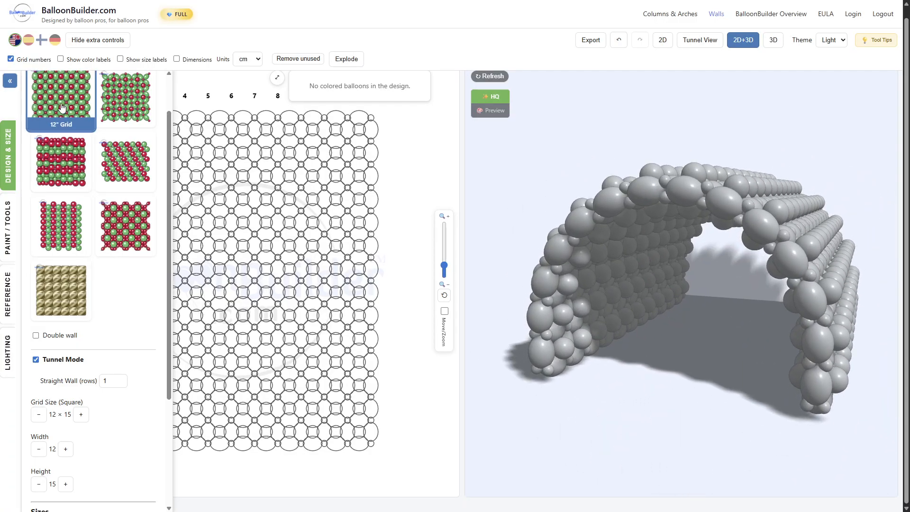
Step: Switch the tunnel to X Pattern mode and turn off Tunnel Mode to get a flat wall
click(110, 131)
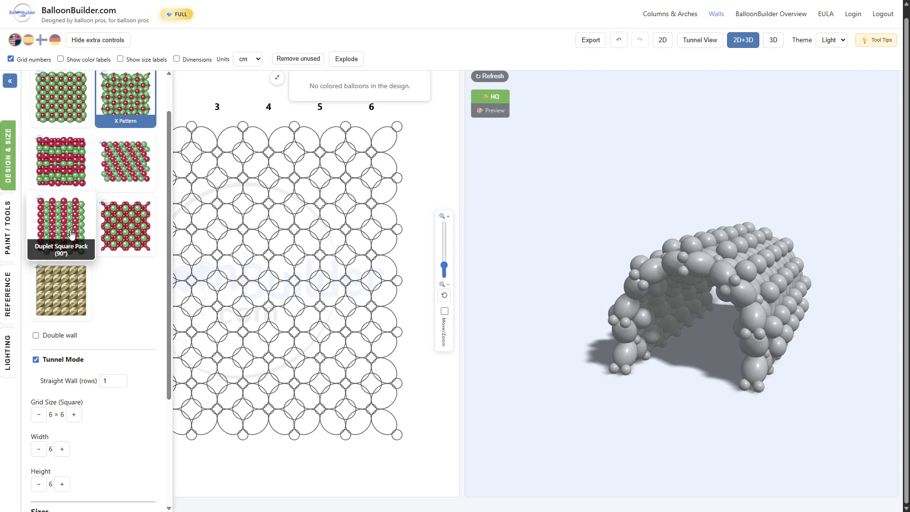
click(36, 359)
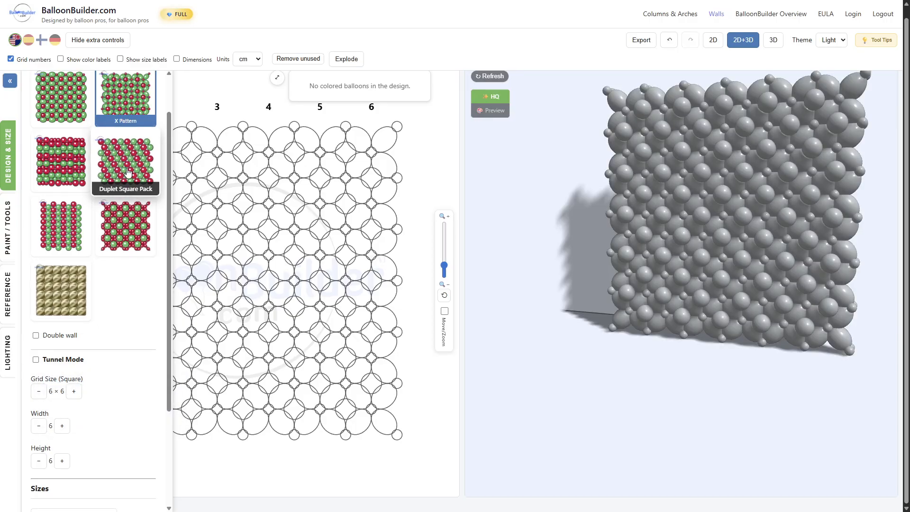
Step: Switch the wall to Duplet Square Pack mode and rotate it in 3D
click(127, 167)
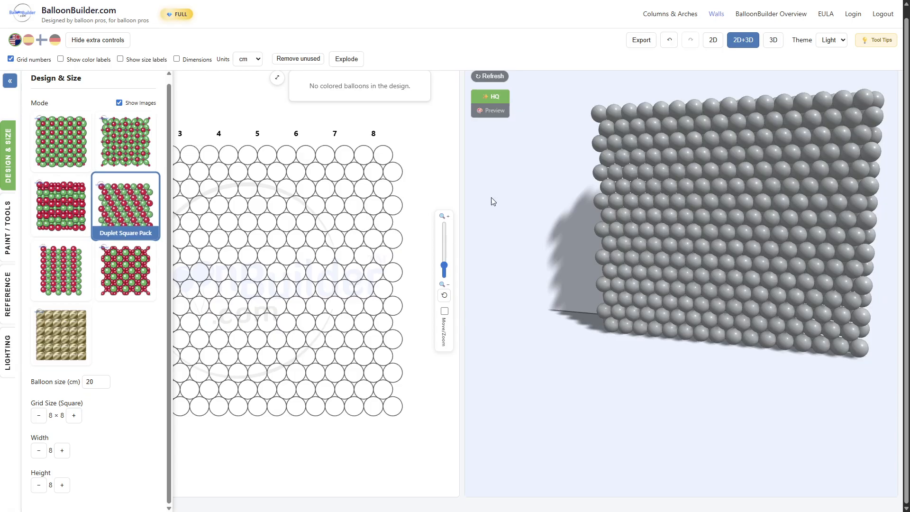
drag(490, 201, 620, 208)
Step: Show the wall in 2D only and enlarge its square grid to 24 × 24
click(713, 40)
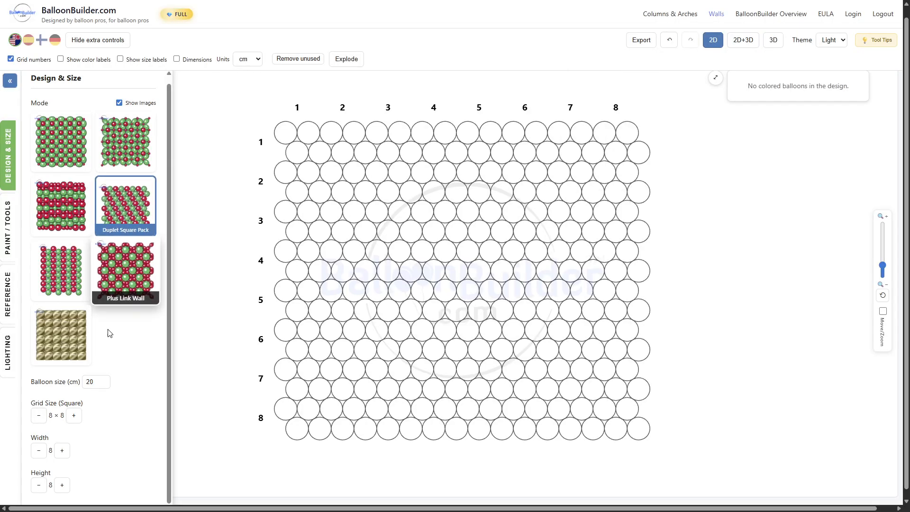
click(73, 415)
click(73, 415)
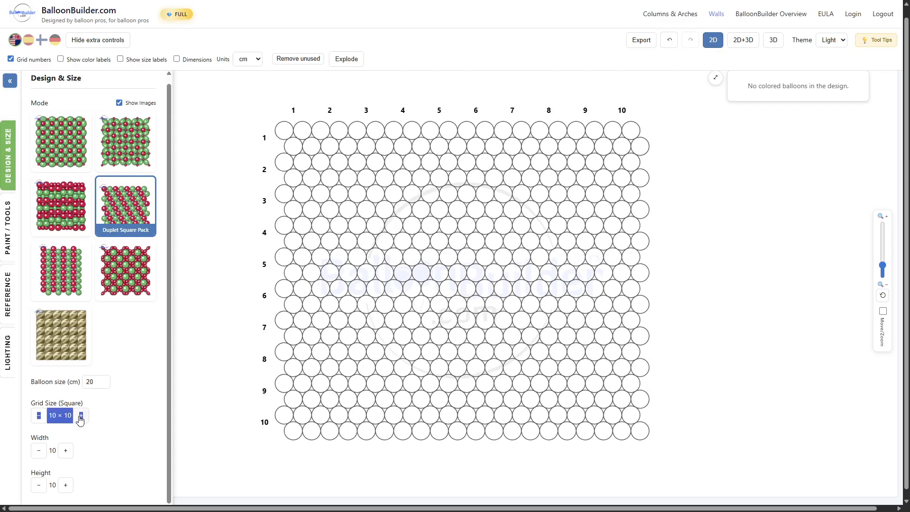
click(81, 416)
click(80, 416)
click(80, 416)
click(80, 416)
click(81, 416)
click(81, 416)
click(81, 416)
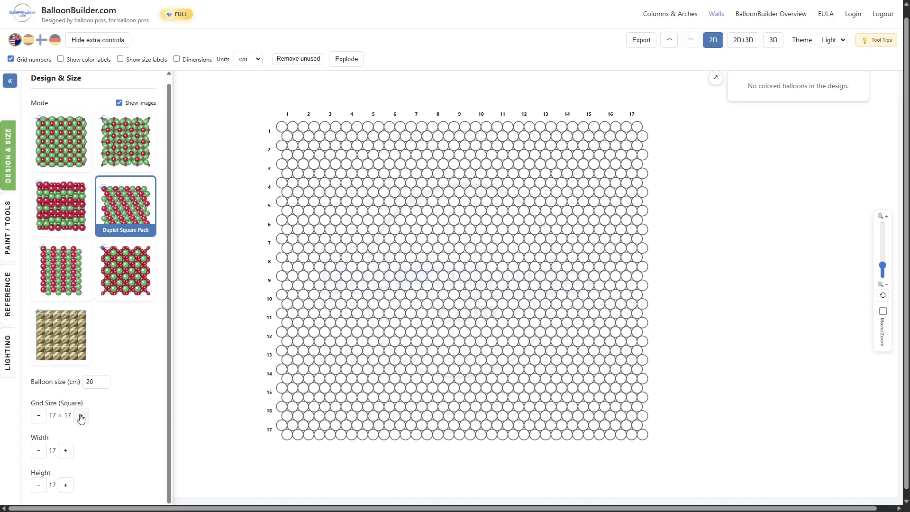
click(81, 416)
click(81, 416)
click(80, 416)
click(80, 416)
click(80, 416)
click(81, 416)
click(81, 416)
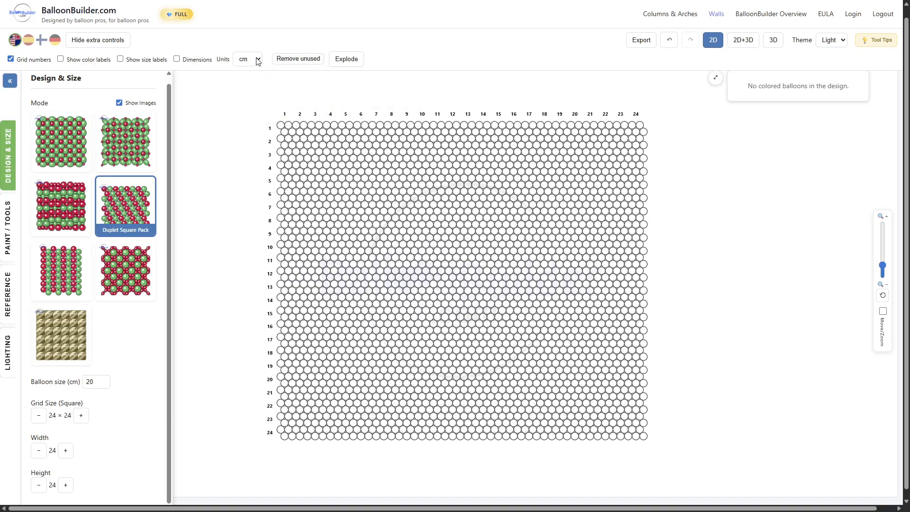
Step: Reduce the balloon size of the Duplet Square Pack wall to 9 cm
click(102, 384)
double_click(93, 383)
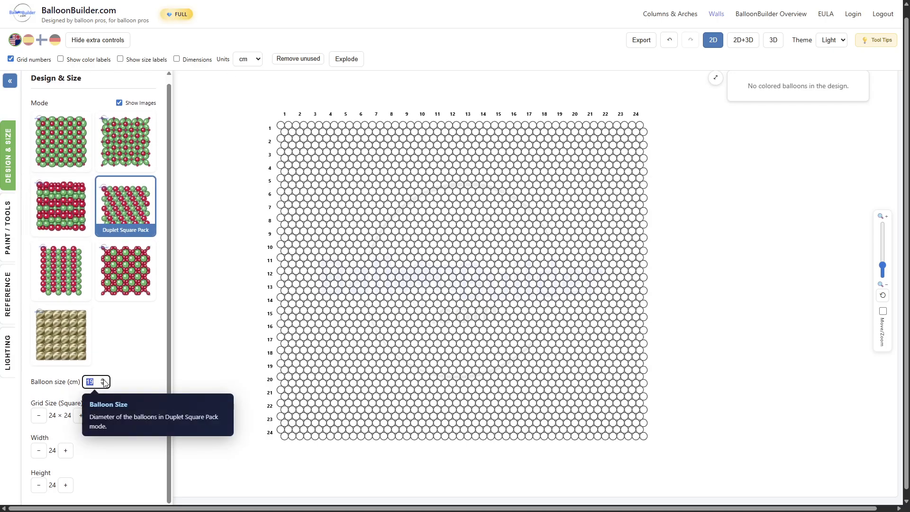
text(8)
click(137, 379)
double_click(93, 378)
click(150, 393)
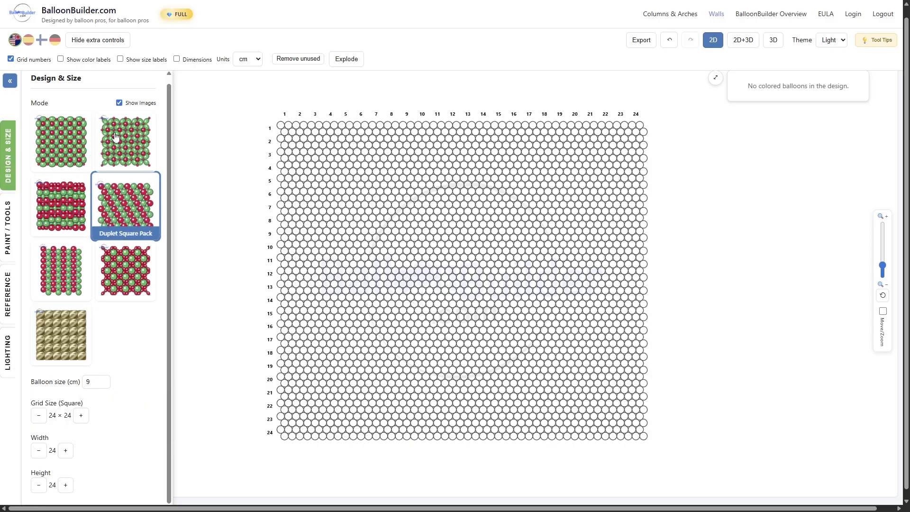
Step: Switch the units to inch and try balloon sizes of 10 and 9
click(257, 60)
click(252, 84)
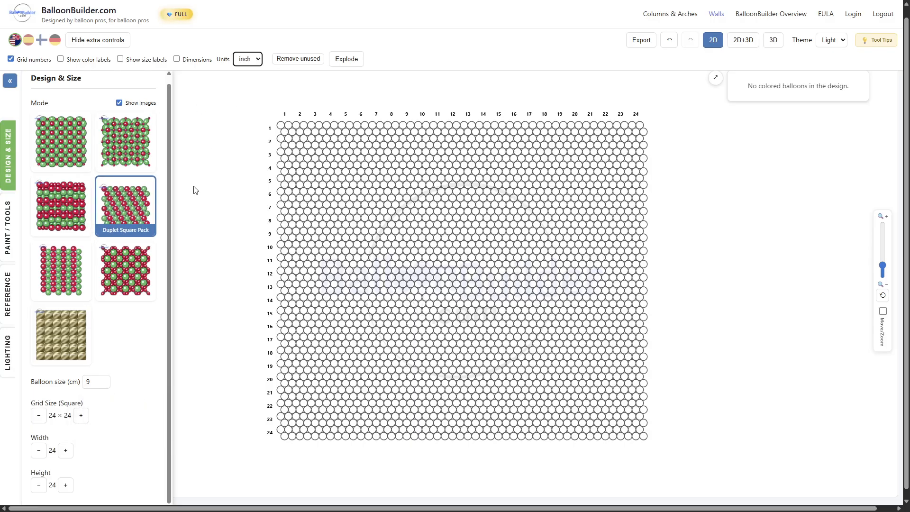
click(102, 379)
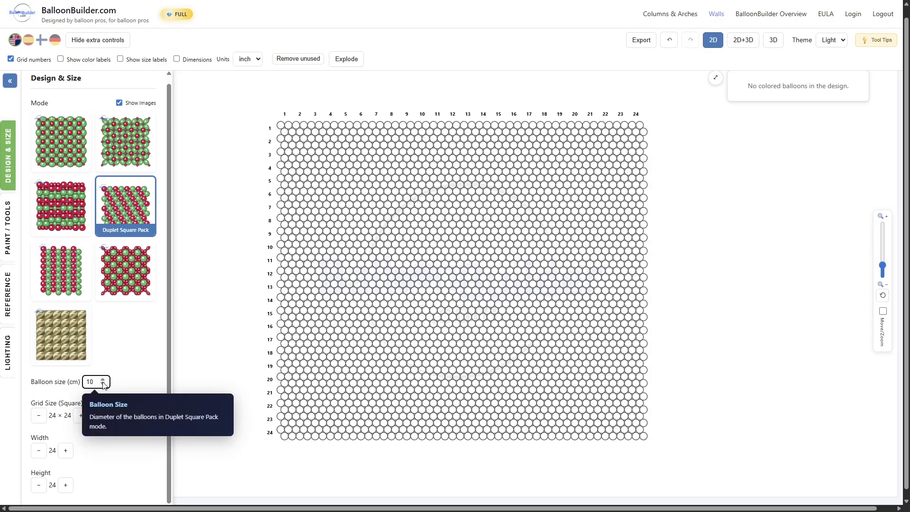
click(103, 384)
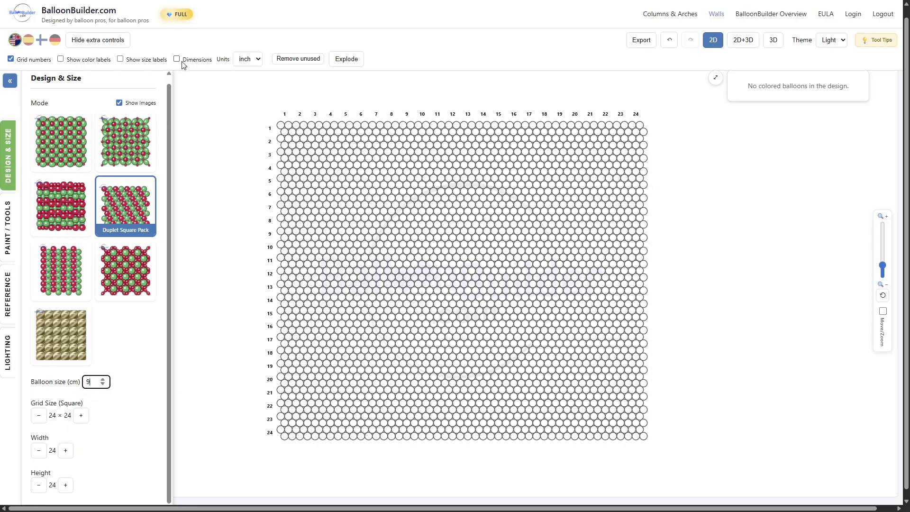
Step: Return the units to cm, and show the wall's dimensions briefly before hiding them again
click(247, 59)
click(247, 75)
click(177, 59)
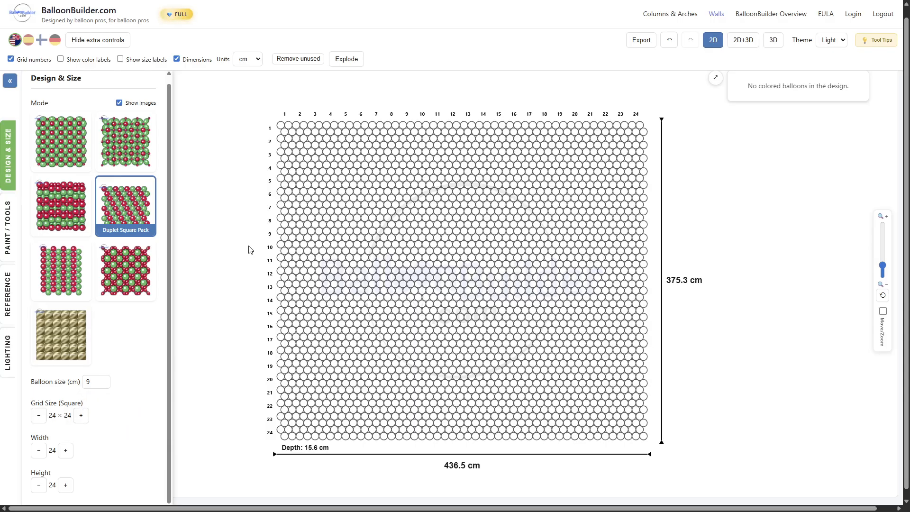
click(177, 59)
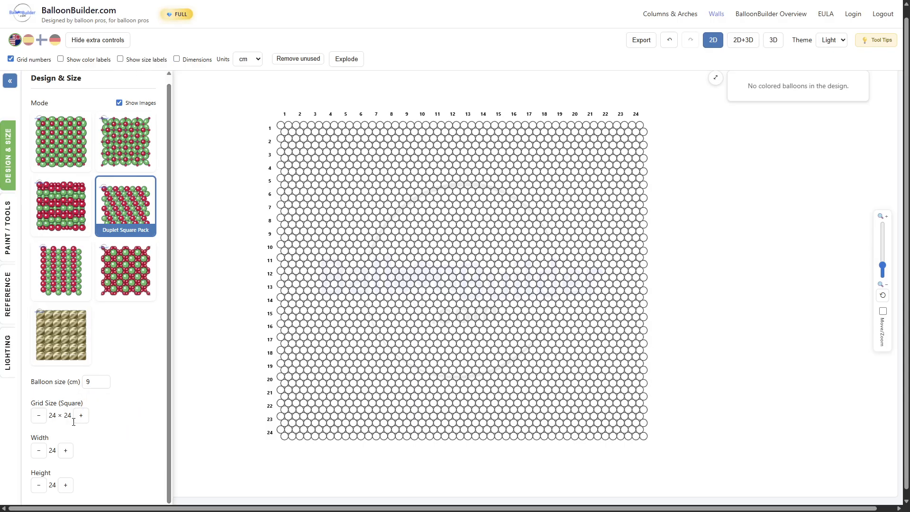
Step: Enable Block Paint and paint the entire 24 × 24 wall in Red 015
click(6, 234)
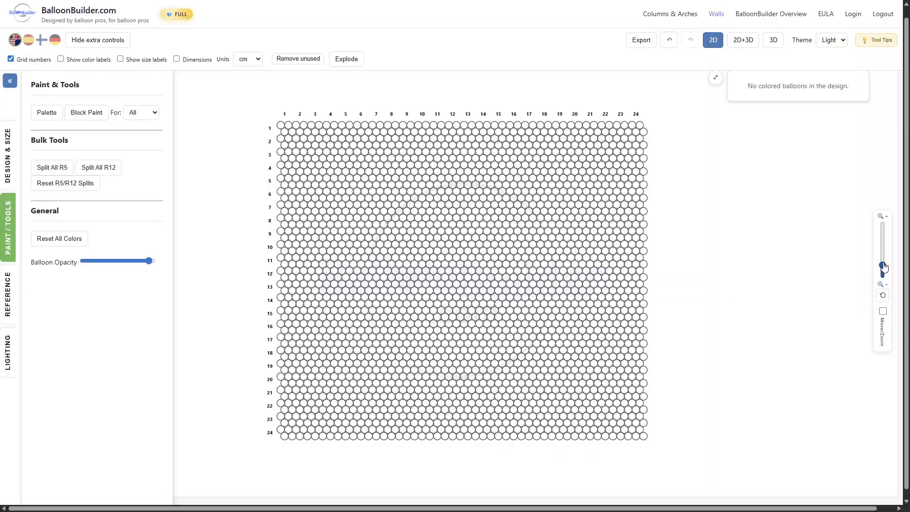
mouse_move(881, 266)
mouse_down()
mouse_move(887, 239)
mouse_move(889, 273)
mouse_move(890, 256)
mouse_up()
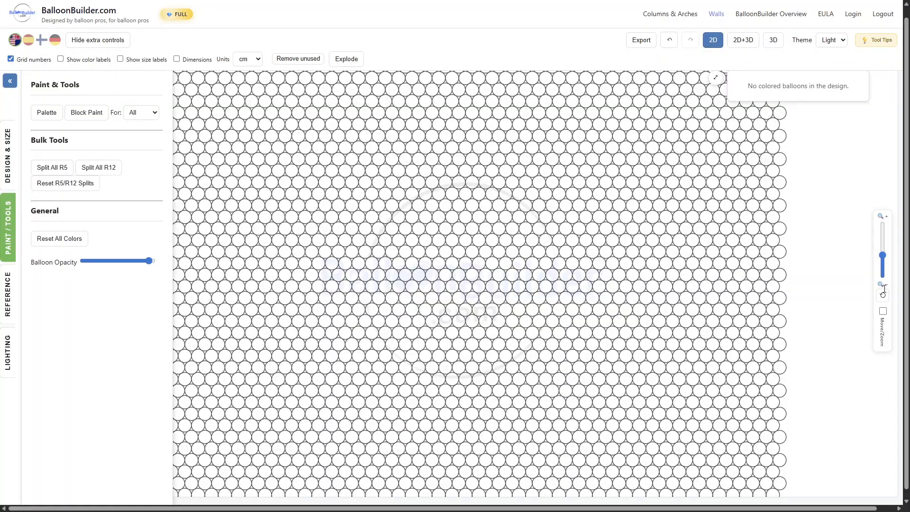
click(882, 295)
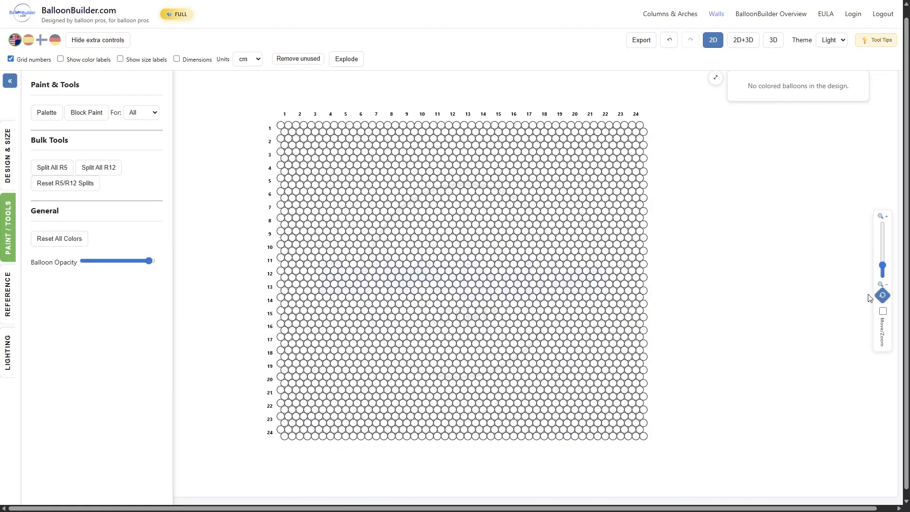
click(85, 115)
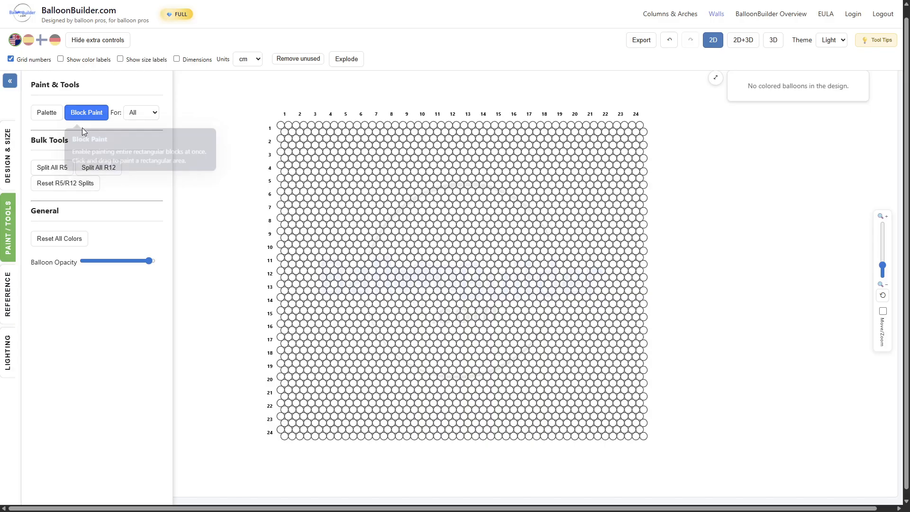
click(40, 114)
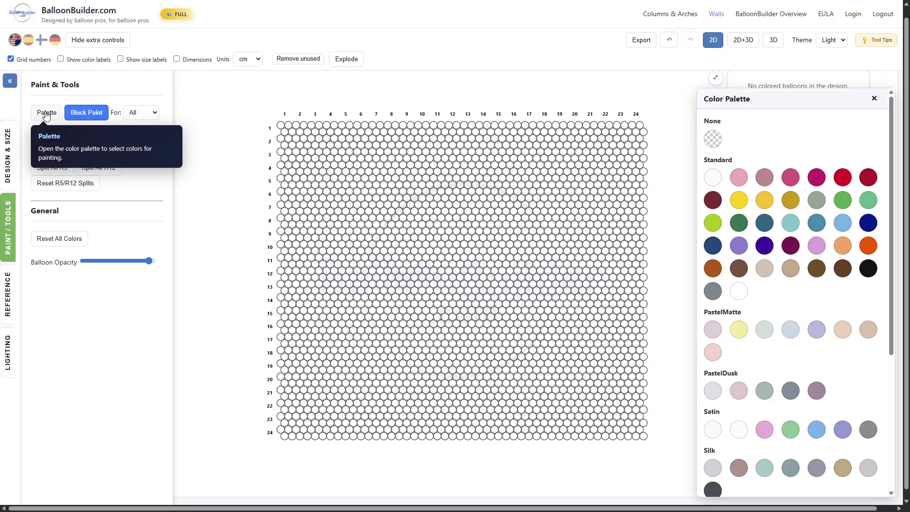
click(842, 177)
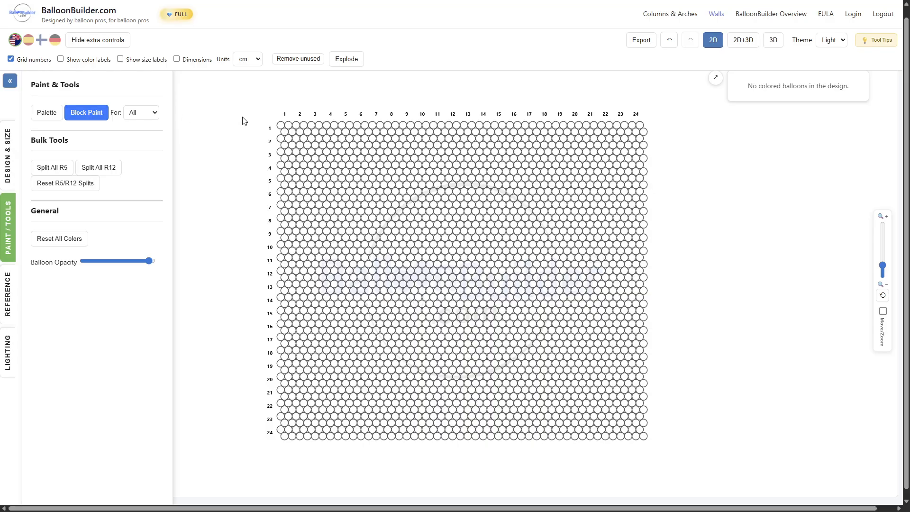
mouse_move(273, 121)
mouse_down()
mouse_move(570, 440)
mouse_move(664, 465)
mouse_move(660, 449)
mouse_up()
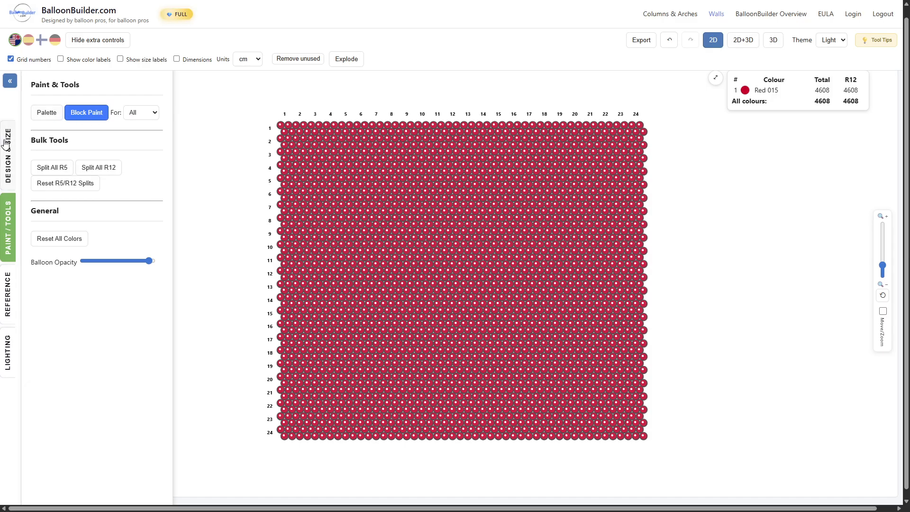
Step: Switch the wall to 12" Grid mode and block-paint the whole grid in Red 015 for R only
click(8, 156)
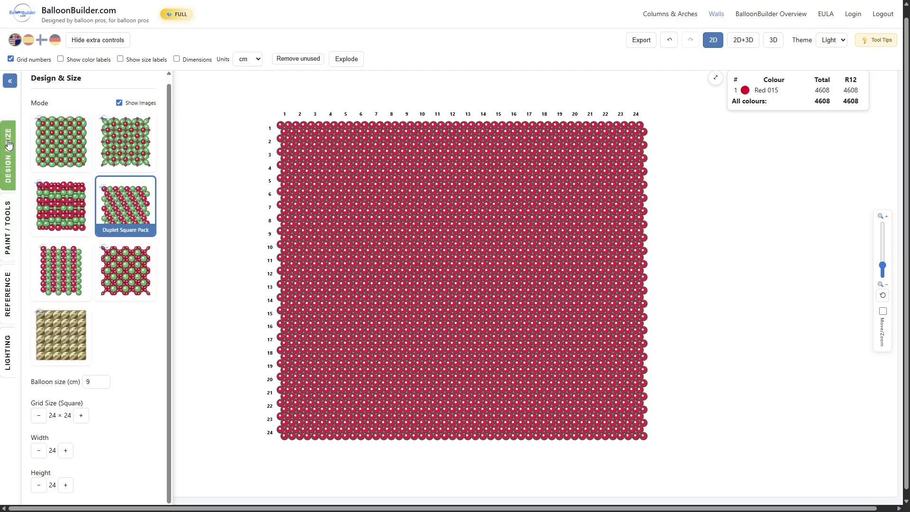
click(61, 136)
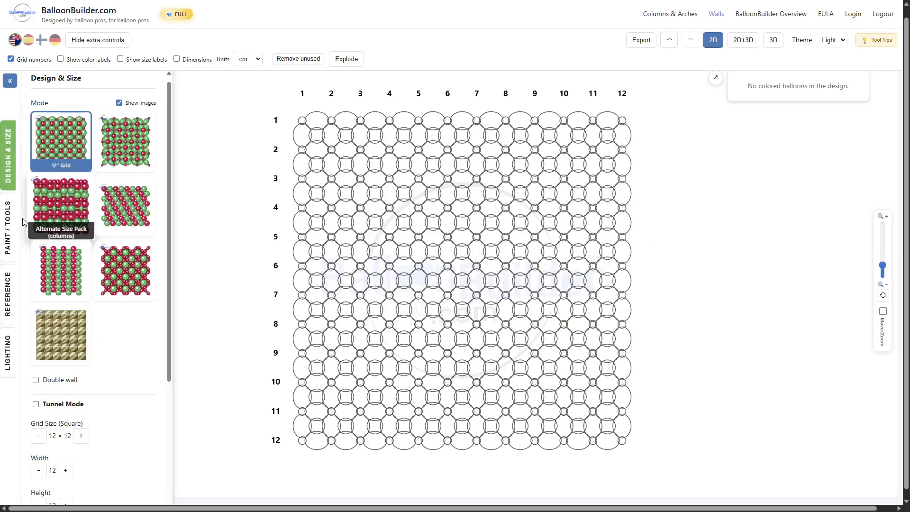
click(7, 222)
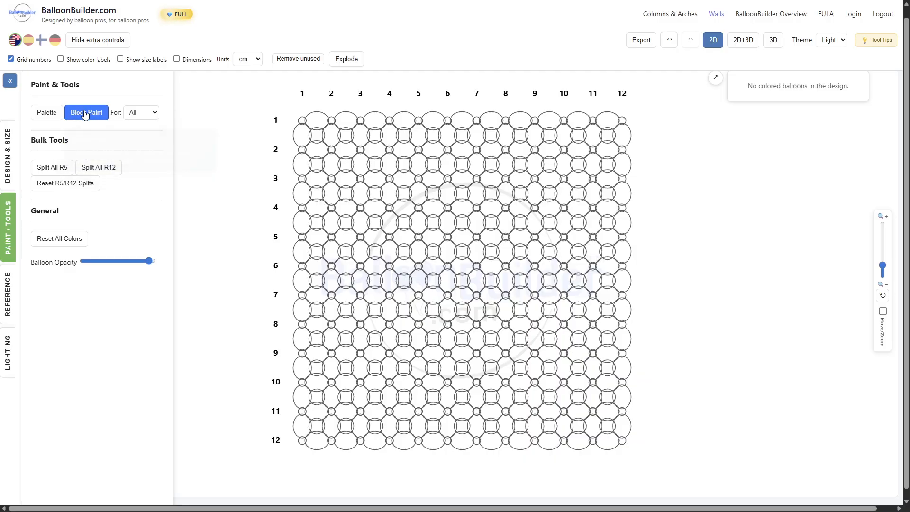
click(147, 114)
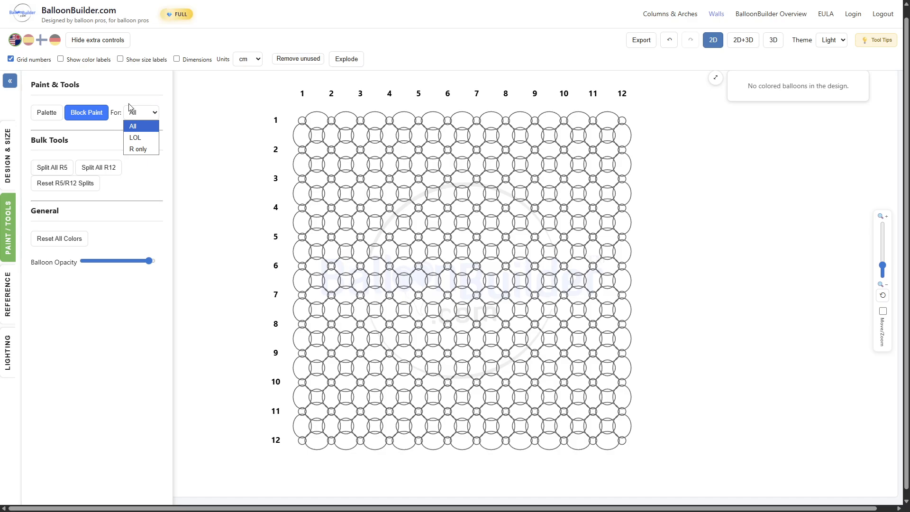
click(136, 149)
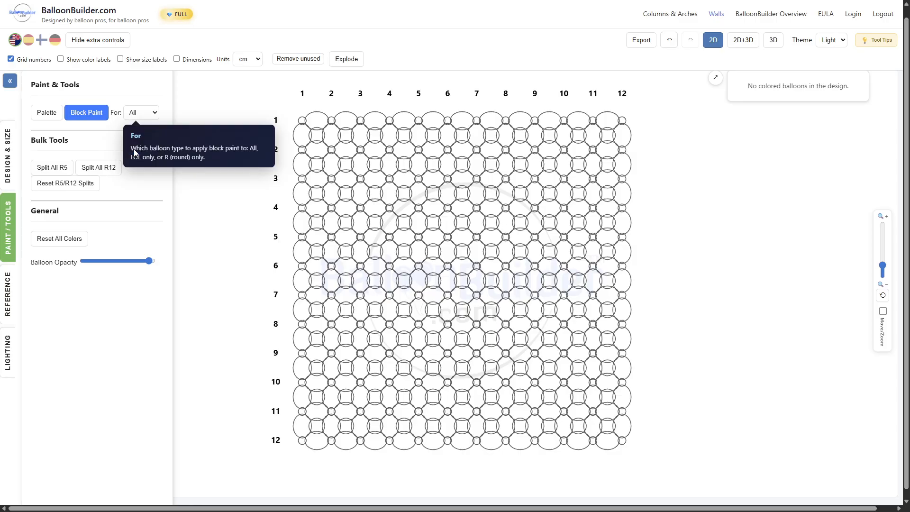
mouse_move(294, 114)
mouse_down()
mouse_move(363, 197)
mouse_move(639, 454)
mouse_move(652, 451)
mouse_up()
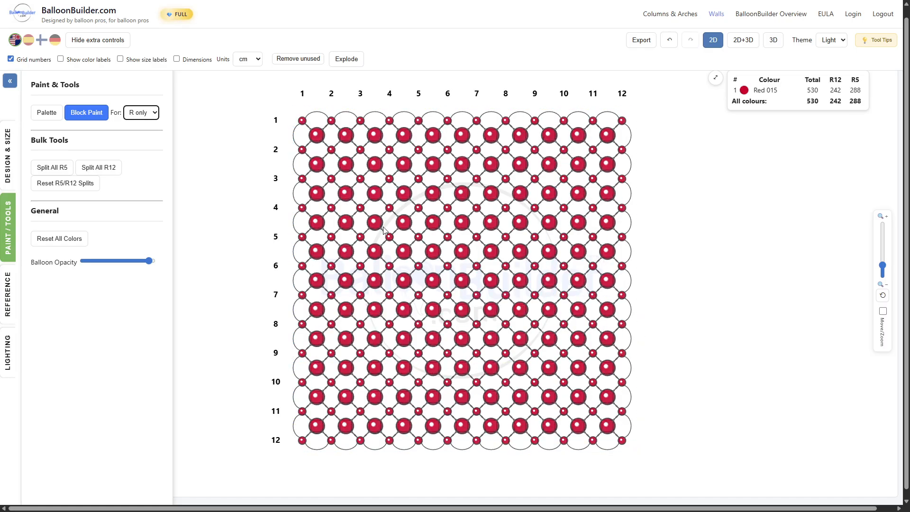
Step: Block-paint the LOL balloons across the whole 12" grid in Black 080
click(144, 120)
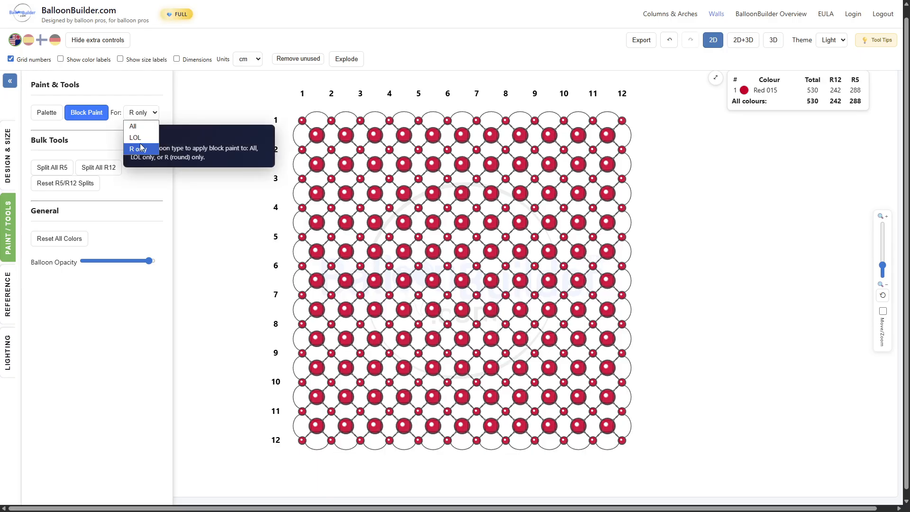
click(142, 138)
click(48, 116)
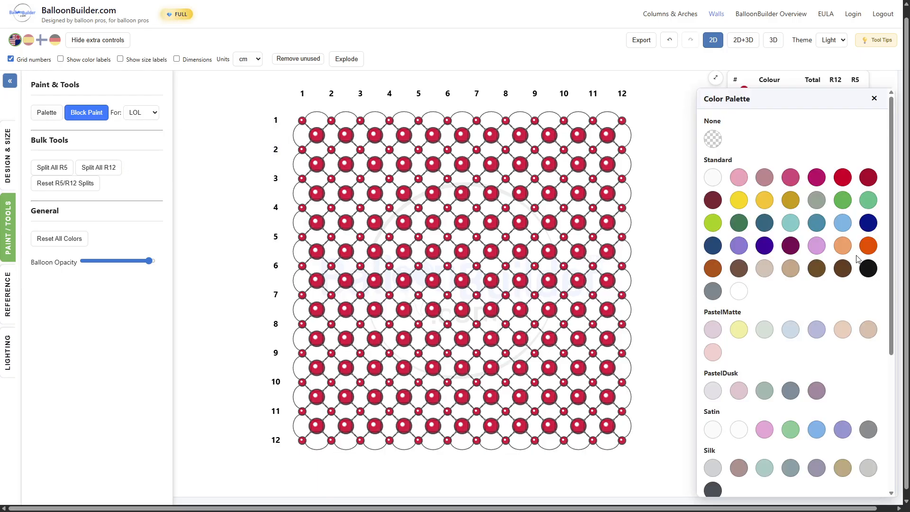
click(869, 269)
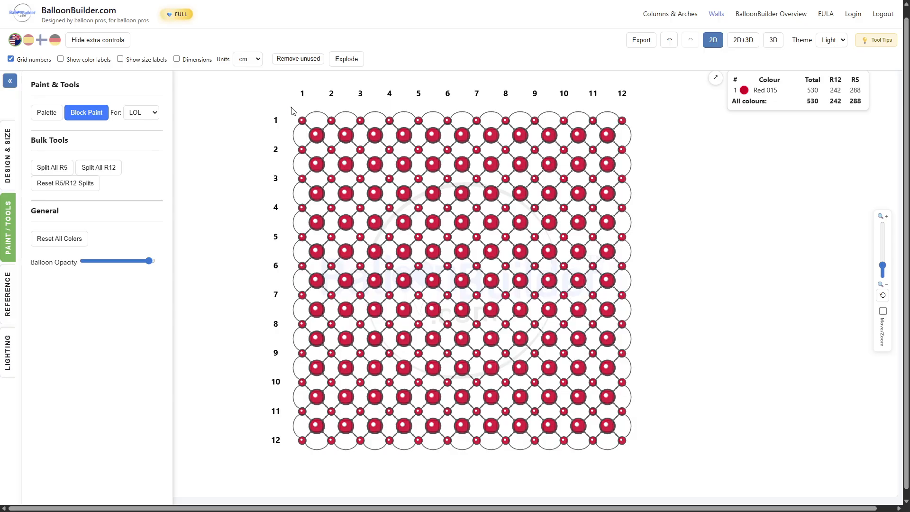
drag(292, 110, 650, 476)
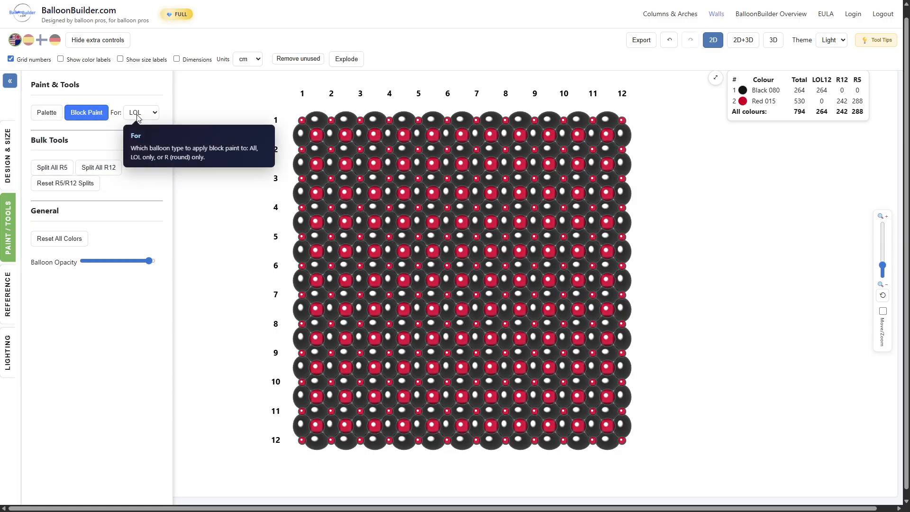
Step: Switch the wall to Duplet Square Pack mode and enlarge its grid to 24 × 24
click(8, 159)
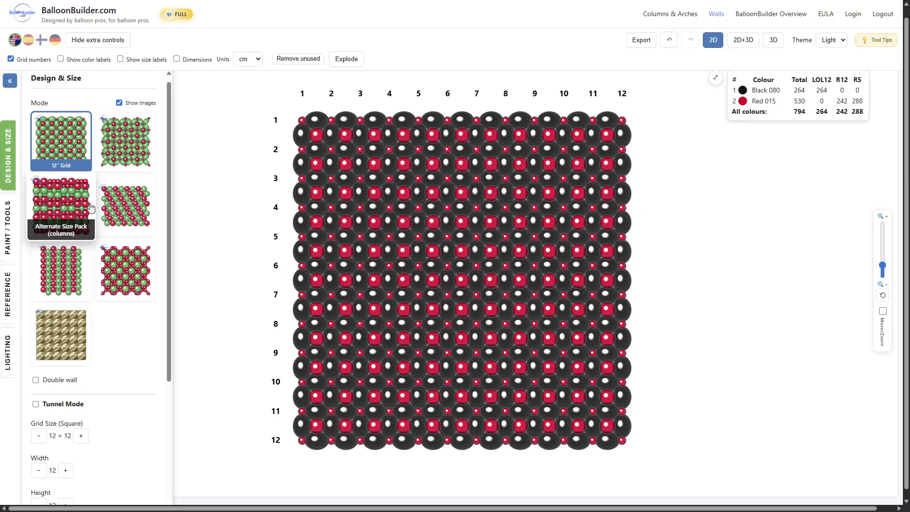
click(125, 208)
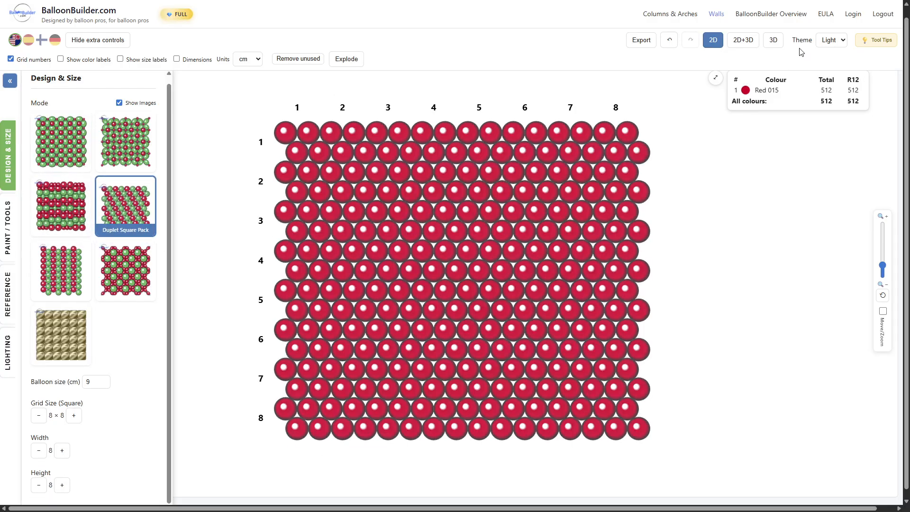
double_click(78, 416)
double_click(80, 417)
double_click(80, 417)
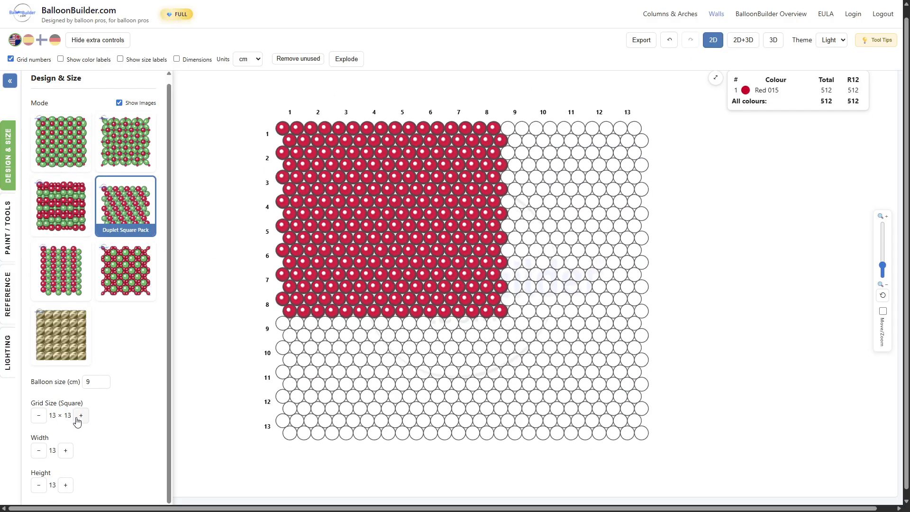
double_click(81, 416)
click(80, 416)
click(81, 416)
double_click(80, 416)
double_click(81, 416)
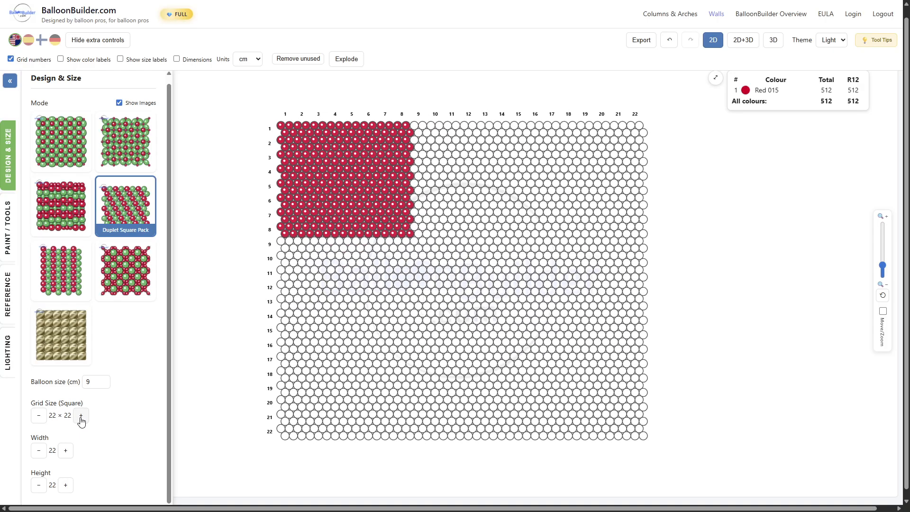
double_click(80, 416)
Step: Block-paint the entire 24 × 24 Duplet Square Pack wall in Red 015
click(7, 227)
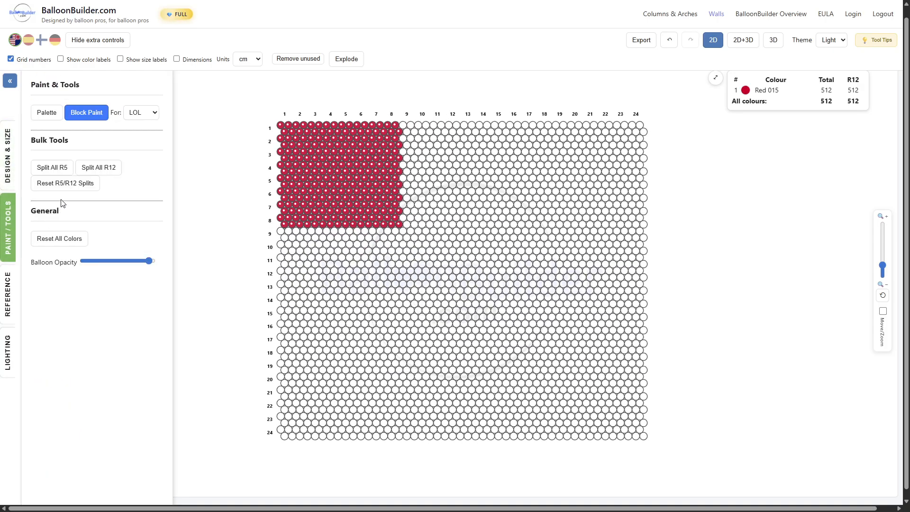
click(50, 114)
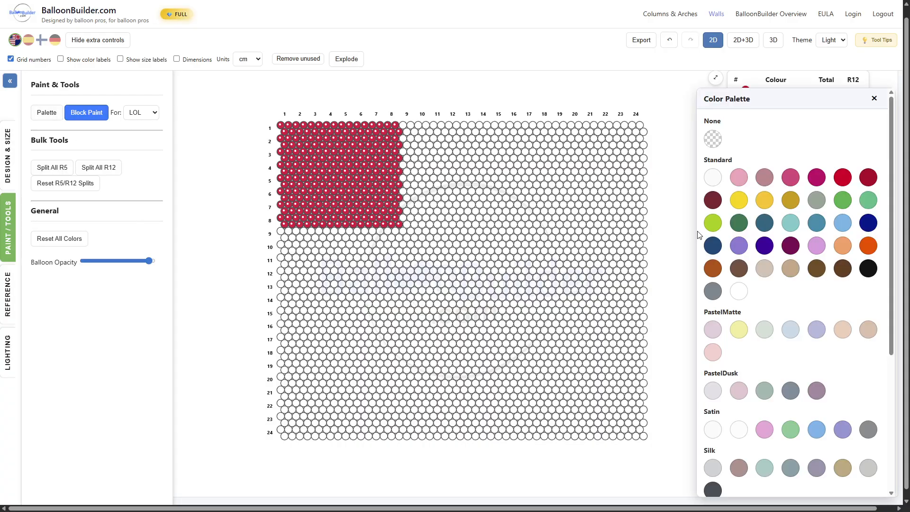
click(843, 178)
drag(273, 117, 675, 464)
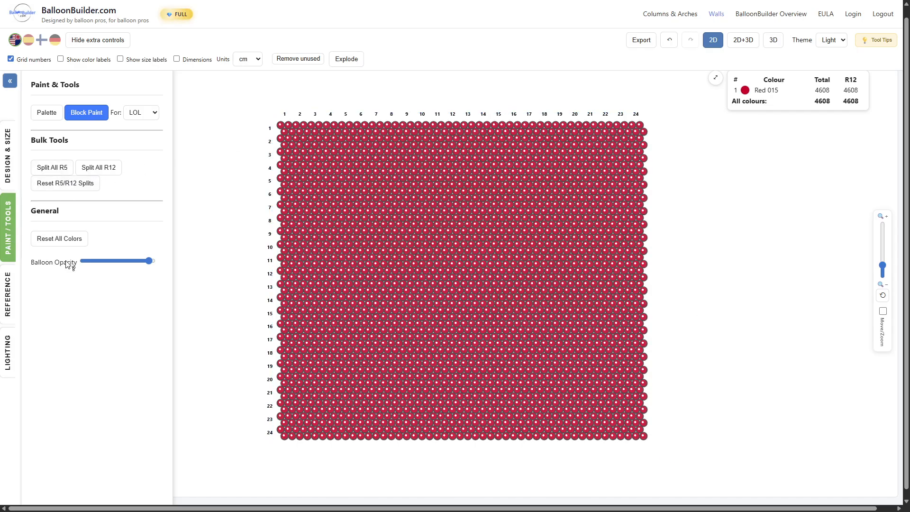
Step: Load Mona_Lisa.jpg as the reference image and scale it down to 19%
click(8, 293)
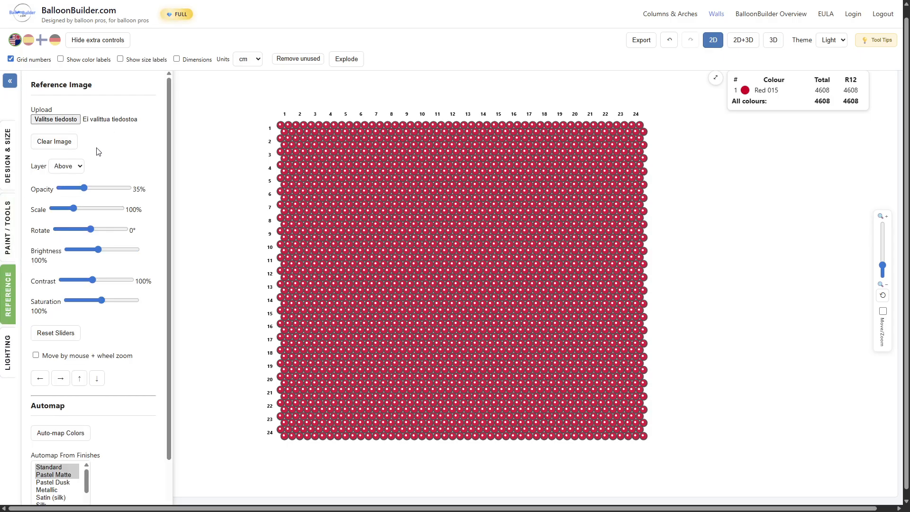
click(56, 119)
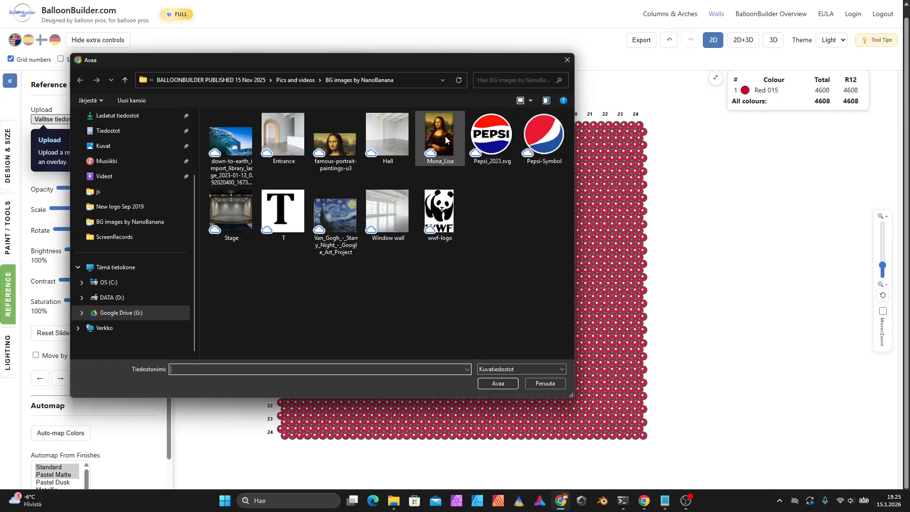
click(442, 135)
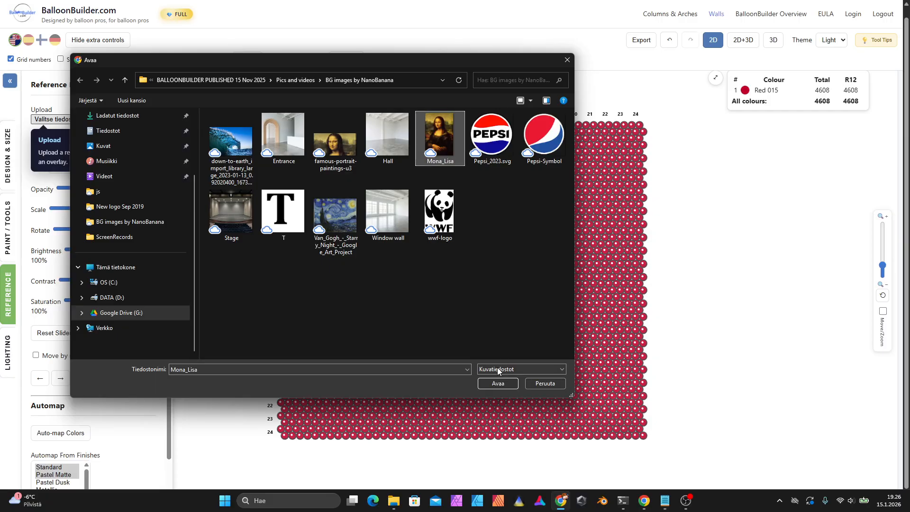
click(498, 383)
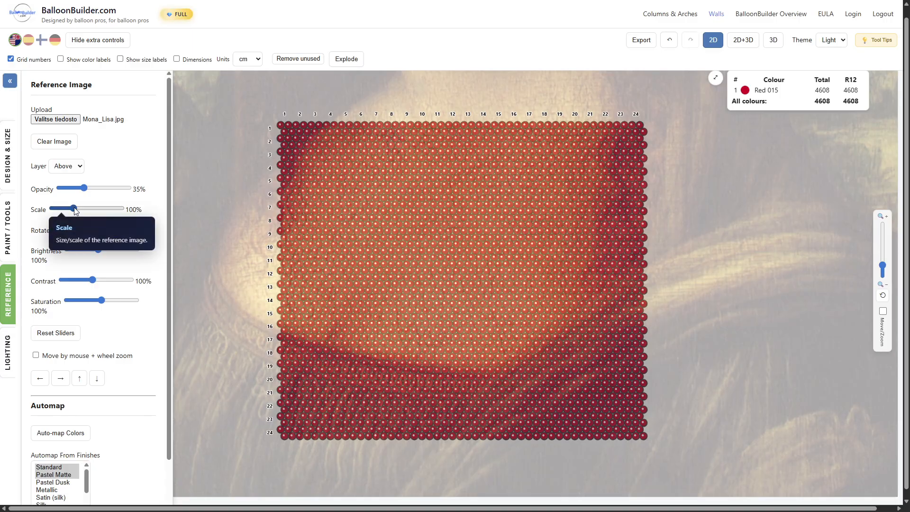
drag(74, 210, 56, 204)
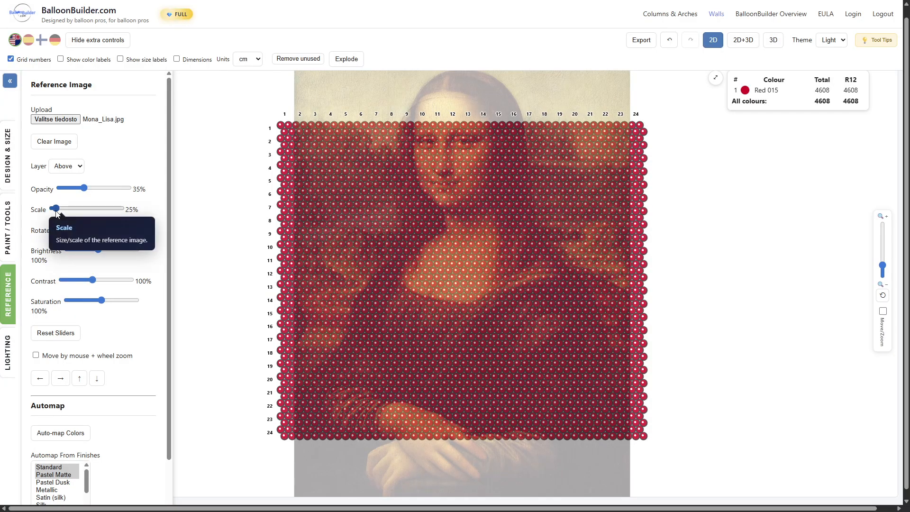
click(56, 211)
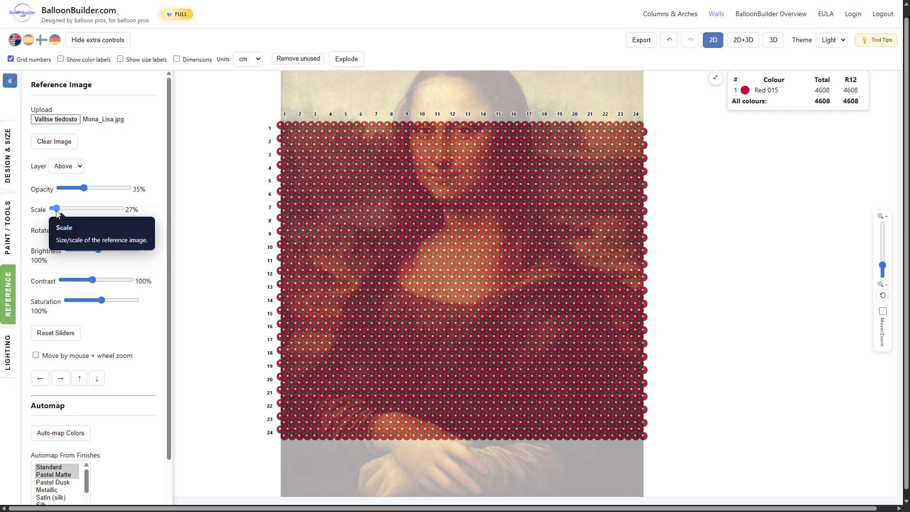
Step: Resize the wall to 19 wide and 28 high to match the portrait's proportions
click(10, 178)
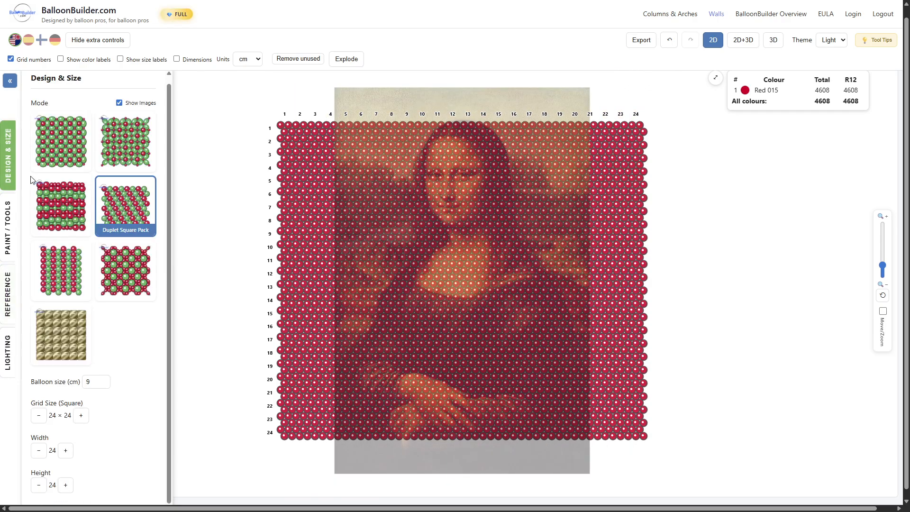
click(39, 451)
click(39, 451)
click(40, 451)
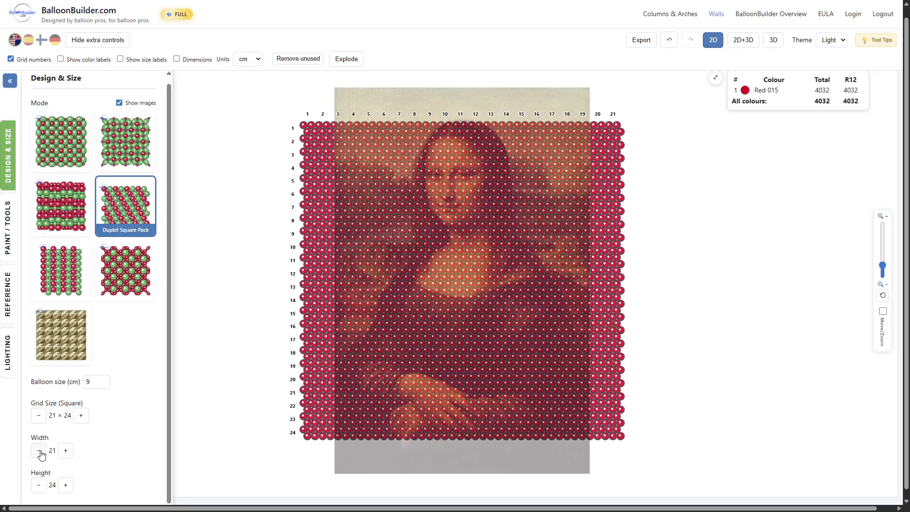
click(40, 451)
click(39, 451)
click(66, 485)
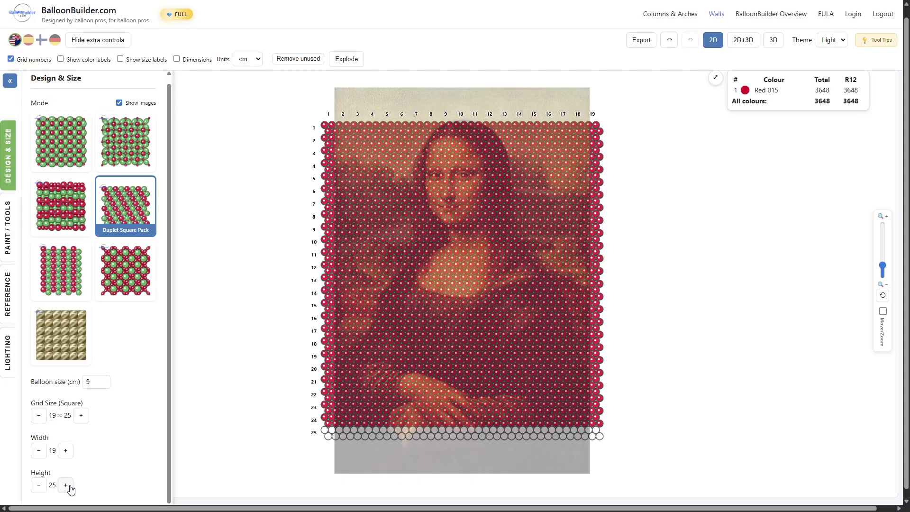
click(66, 485)
click(66, 485)
click(66, 485)
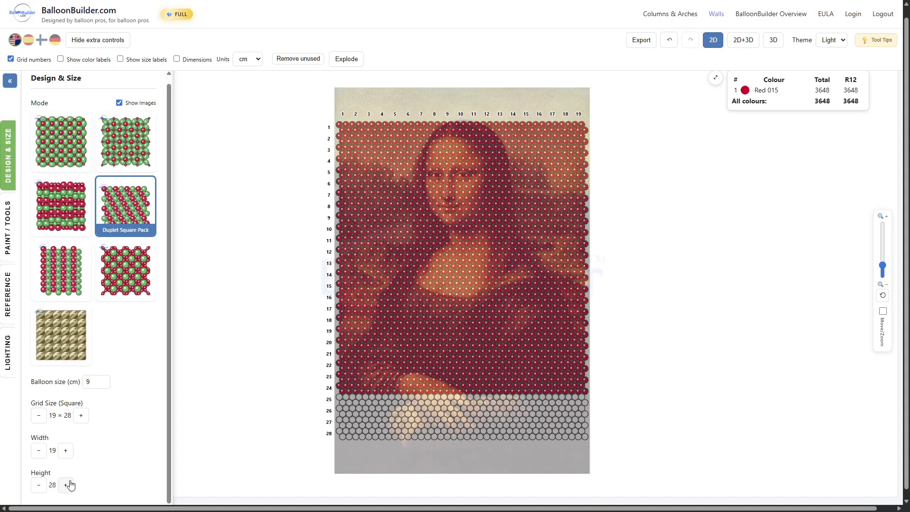
Step: Enable moving the reference image by mouse, and enlarge it to about 30% with the head and upper chest positioned over the wall
click(9, 289)
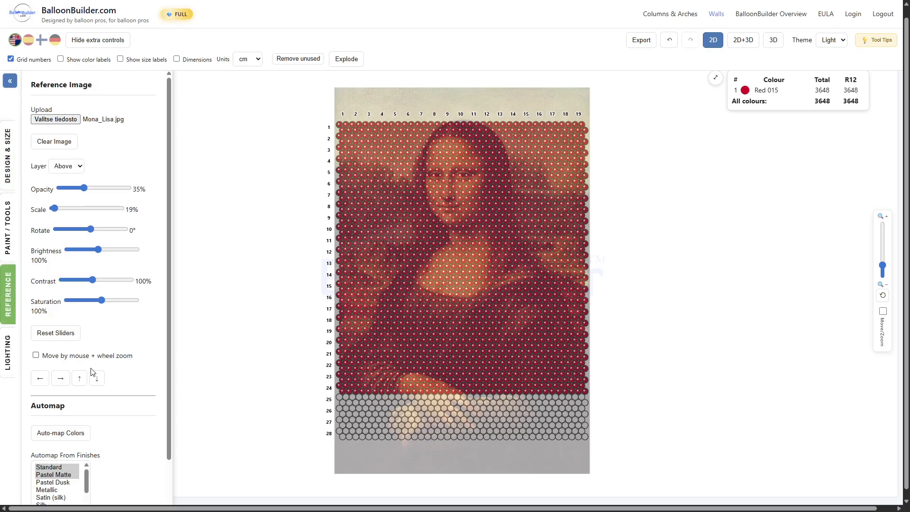
click(36, 356)
drag(485, 210, 487, 229)
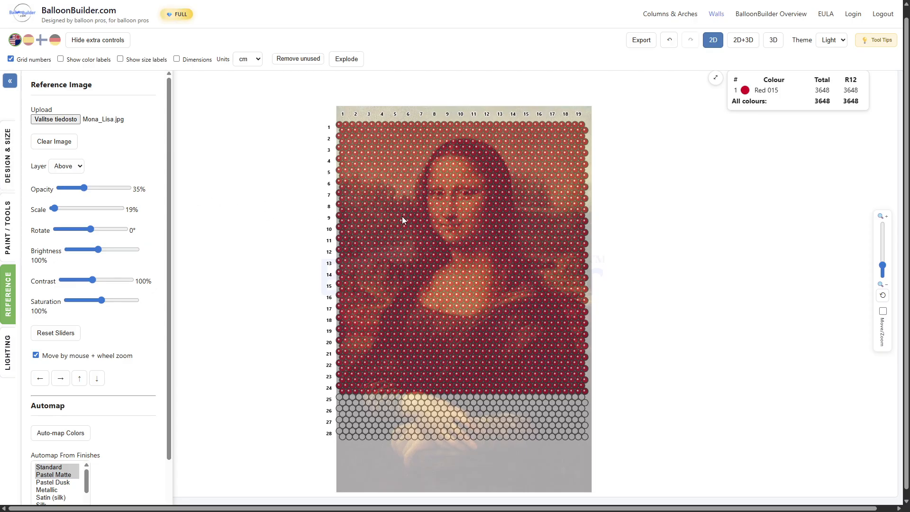
scroll(454, 214, up, 3)
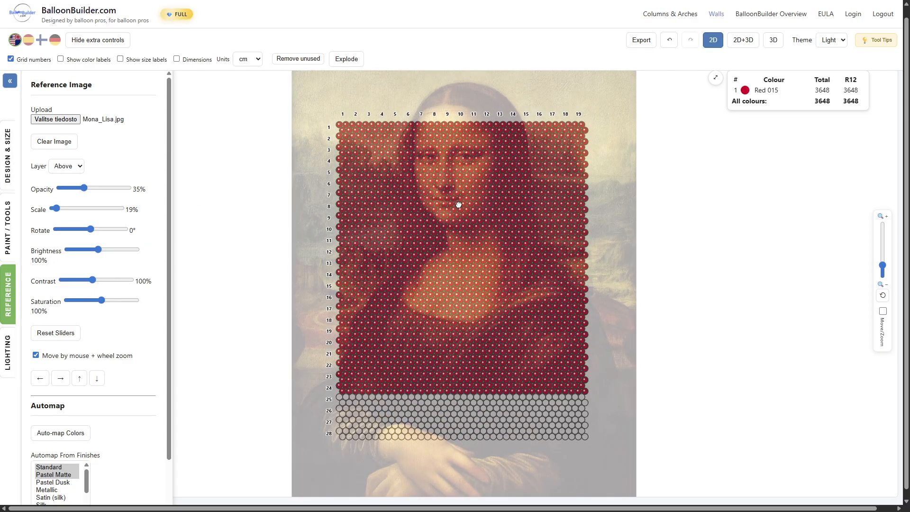
drag(461, 229, 463, 248)
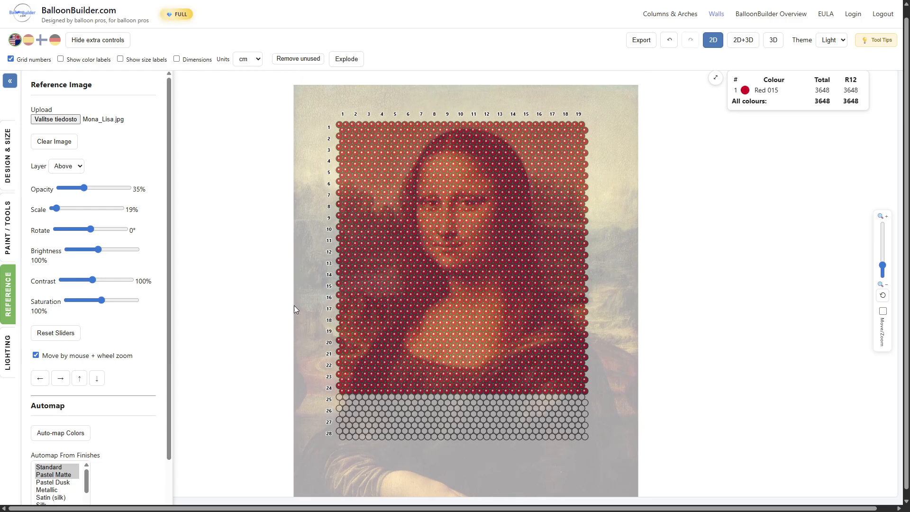
scroll(439, 291, up, 3)
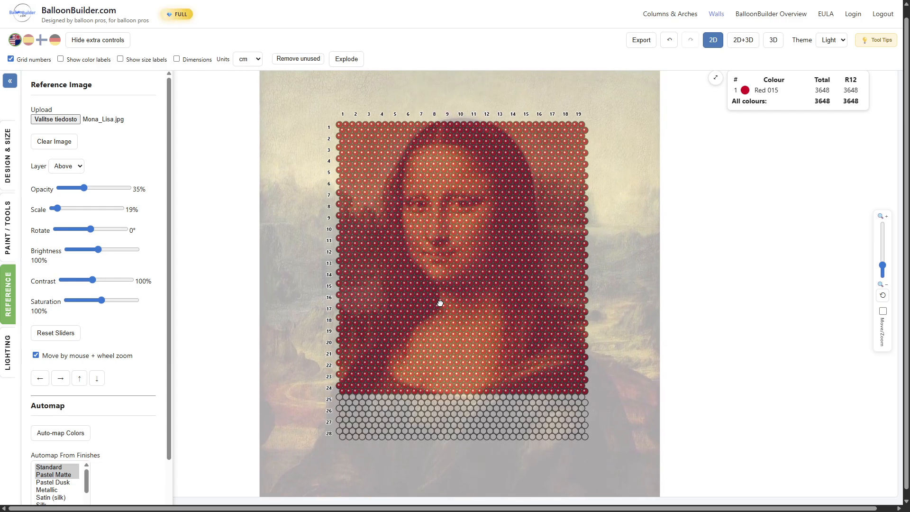
drag(440, 303, 440, 313)
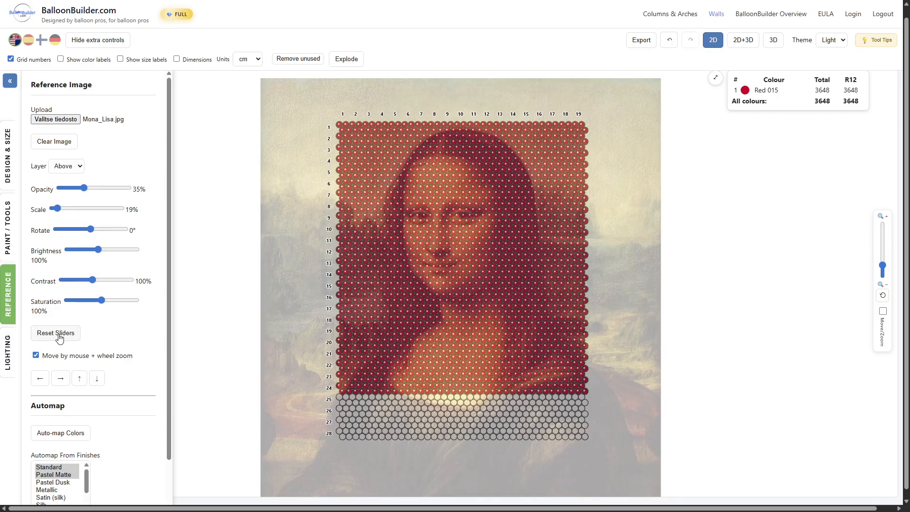
Step: Reset all balloon colors on the wall
click(8, 228)
click(50, 240)
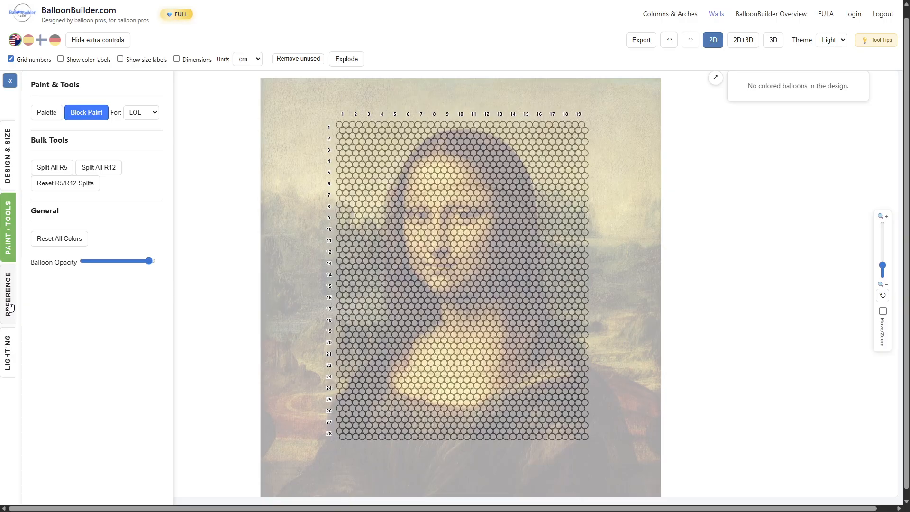
Step: Place the reference image below the balloons and set its opacity to 50%
click(9, 305)
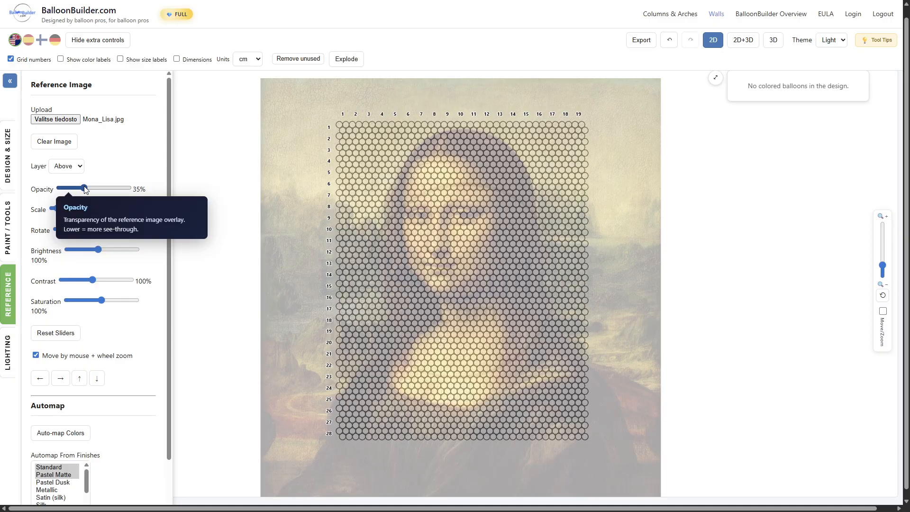
drag(86, 188, 144, 197)
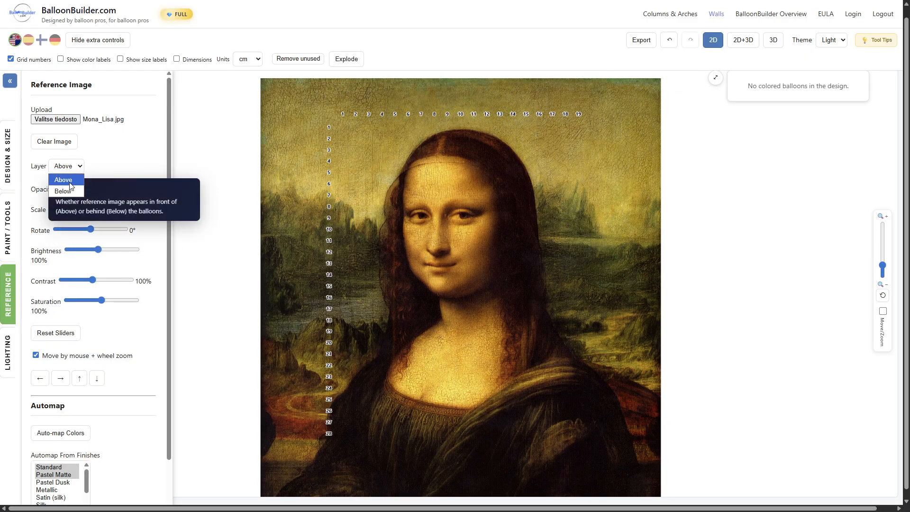
click(67, 191)
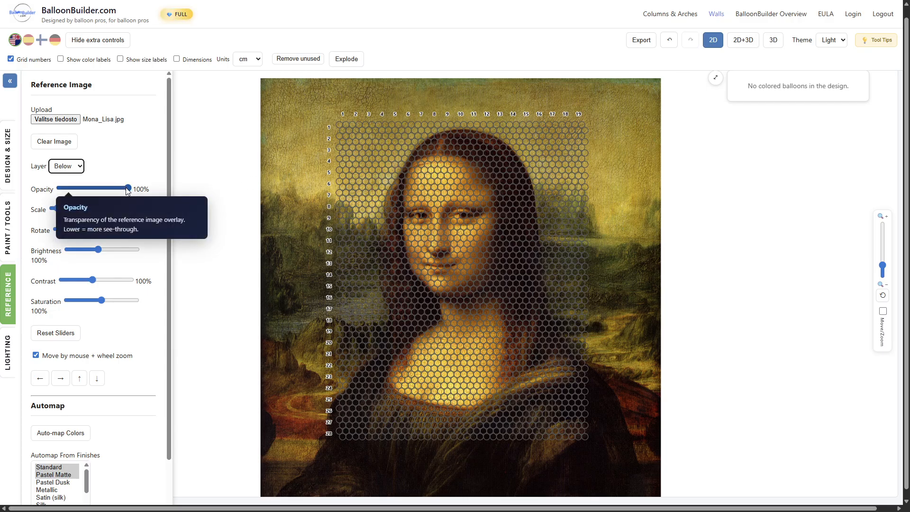
click(112, 191)
drag(112, 191, 94, 191)
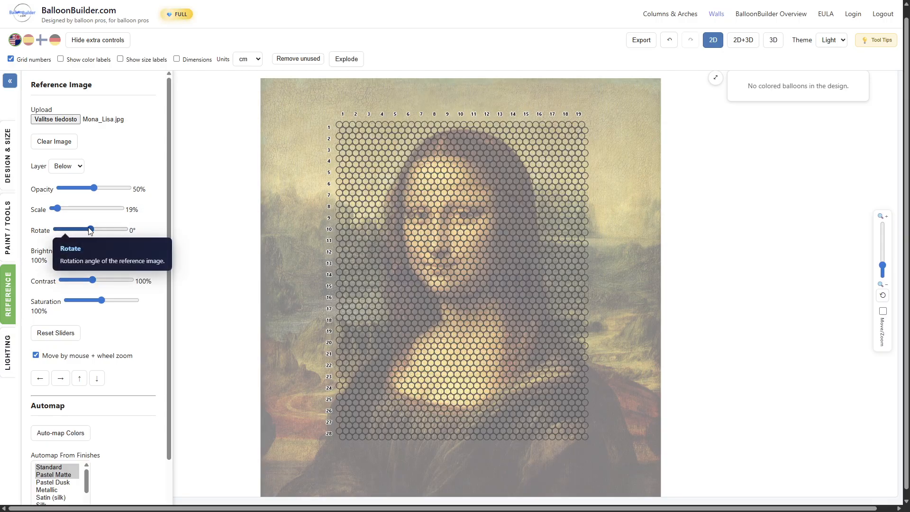
Step: Try out the reference image's rotation and brightness, returning them to 0° and 100%
drag(91, 229, 92, 232)
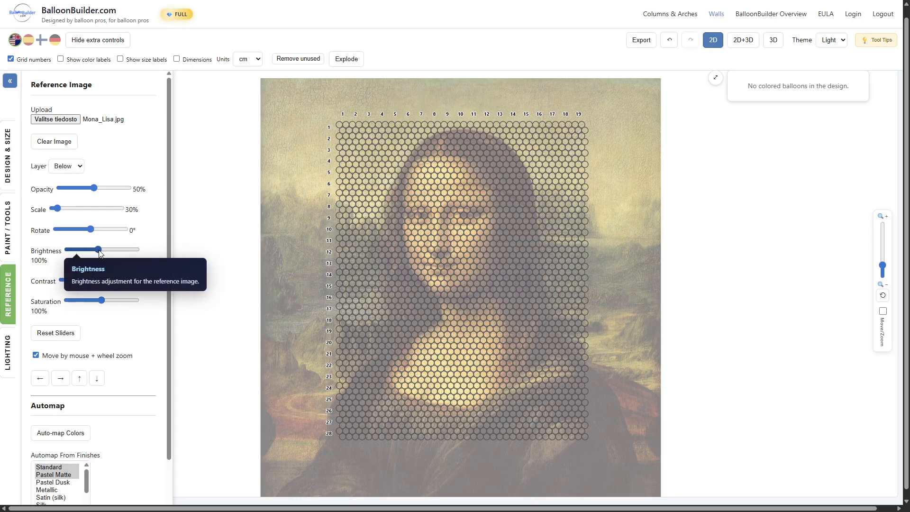
mouse_move(99, 253)
mouse_down()
mouse_move(156, 257)
mouse_move(23, 258)
mouse_move(100, 266)
mouse_up()
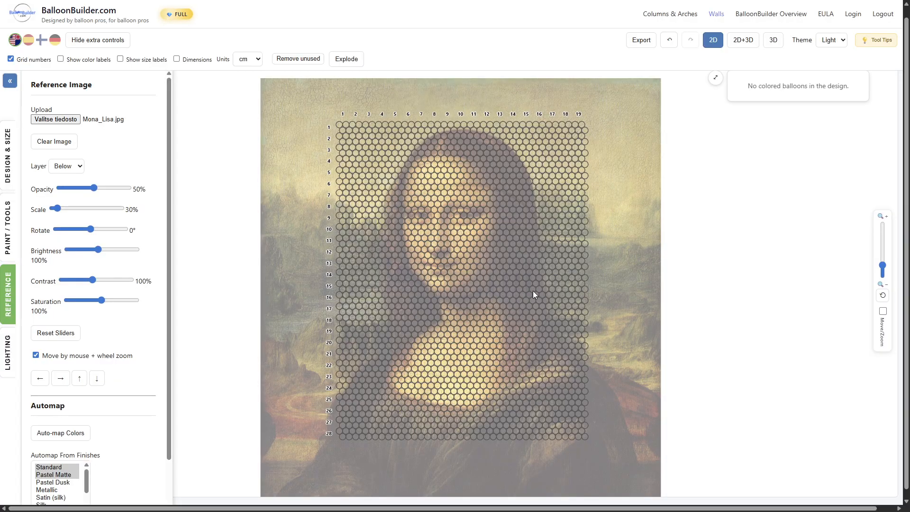
Step: Set the reference image's contrast to 117% and its saturation to 101%
click(94, 280)
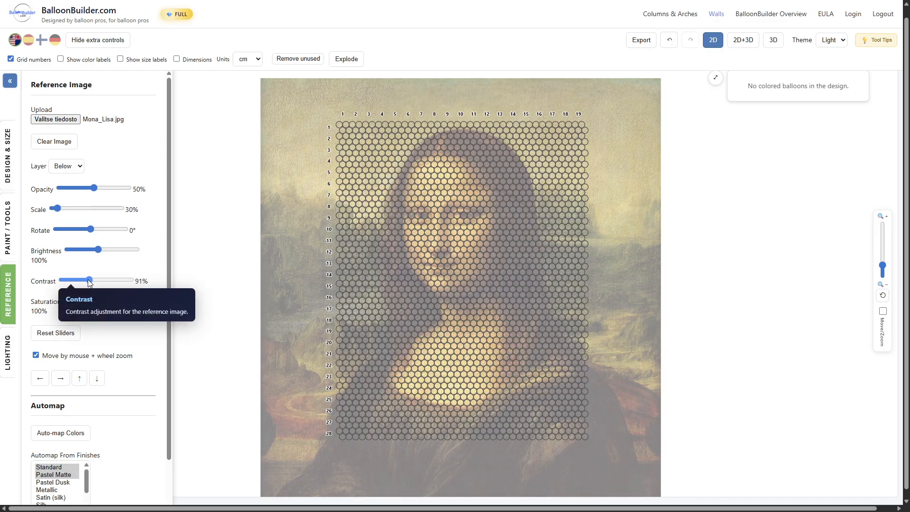
mouse_move(94, 280)
mouse_down()
mouse_move(108, 284)
mouse_move(101, 284)
mouse_up()
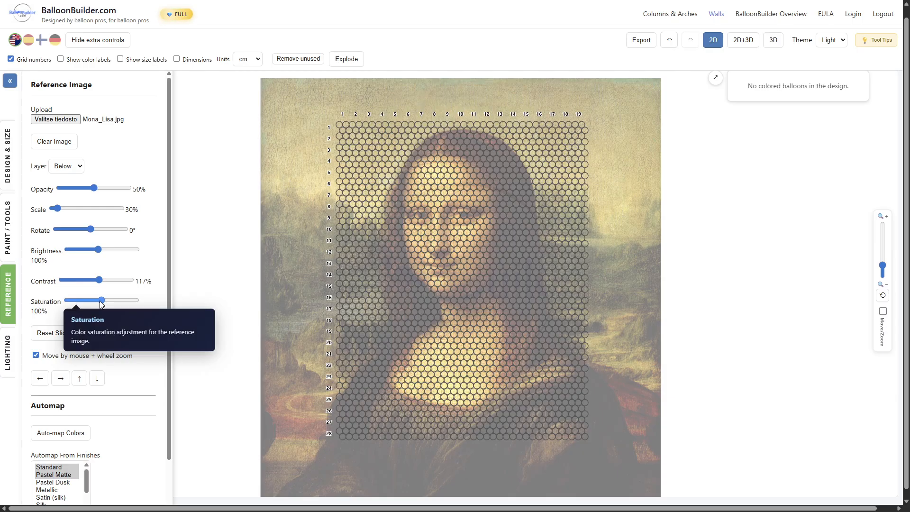
mouse_move(100, 303)
mouse_down()
mouse_move(53, 304)
mouse_move(148, 309)
mouse_move(102, 300)
mouse_up()
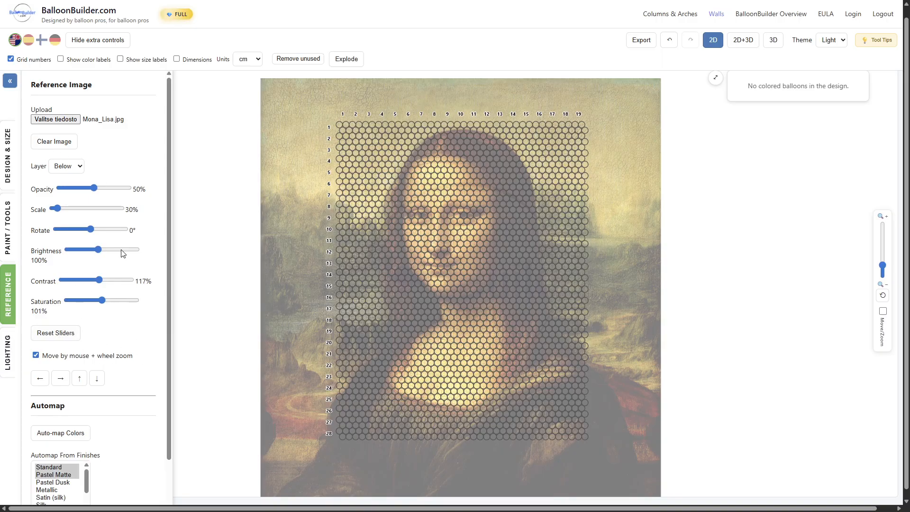
Step: Nudge the reference image down and turn off moving it by mouse and wheel zoom
scroll(147, 375, down, 1)
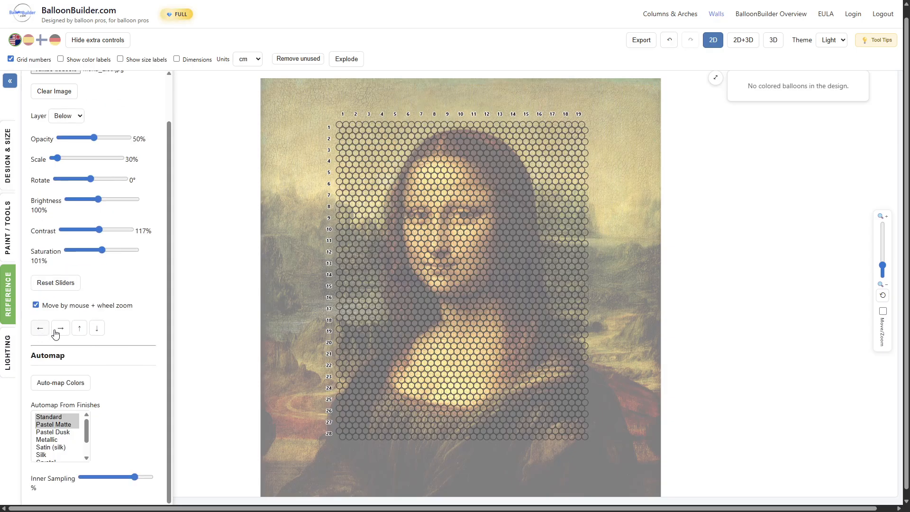
click(97, 331)
click(96, 332)
click(36, 306)
scroll(122, 375, down, 1)
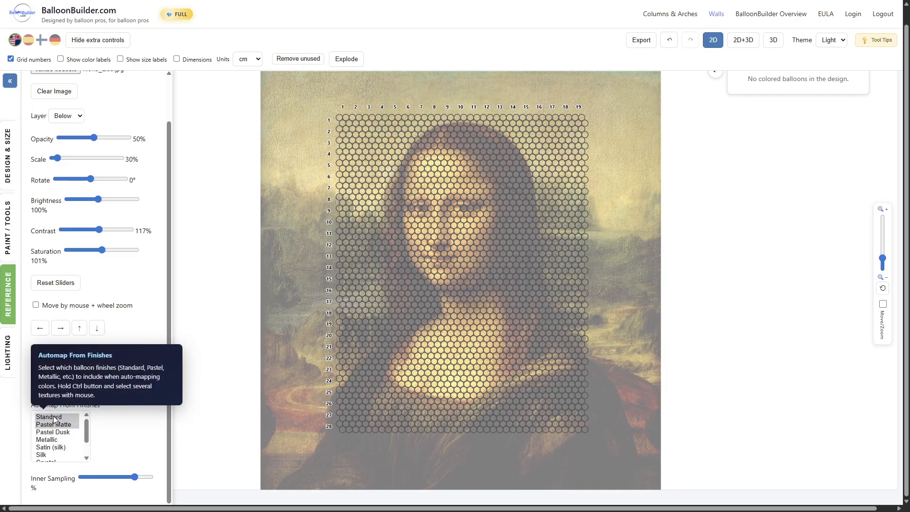
Step: Select Standard, Pastel Matte and Pastel Dusk as the finishes used for auto-mapping
drag(54, 419, 58, 432)
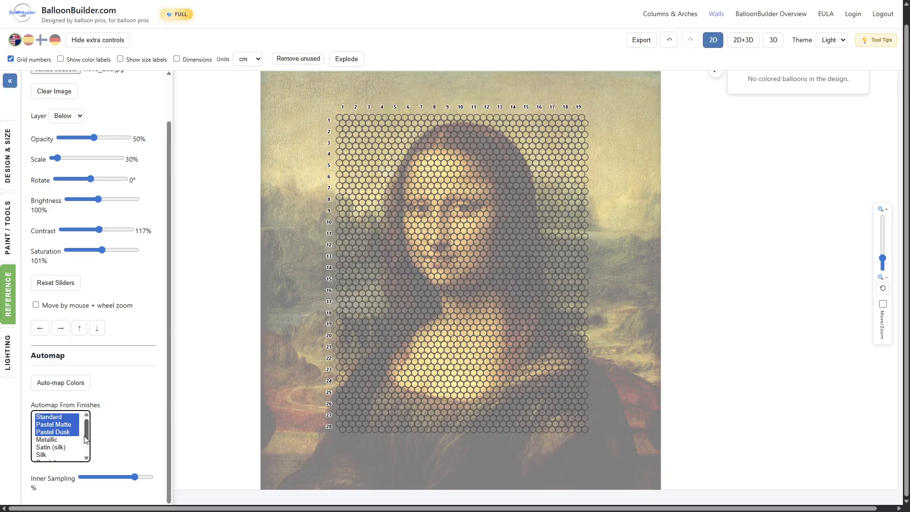
drag(86, 439, 88, 445)
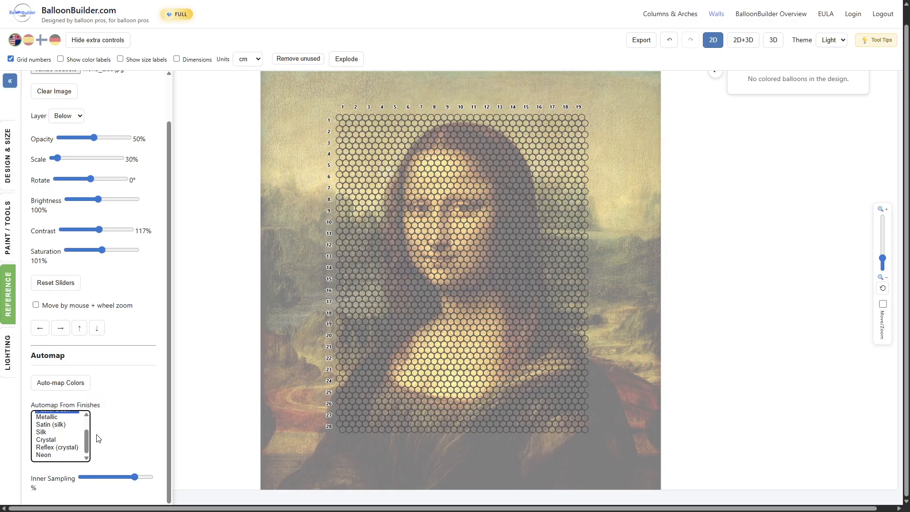
scroll(67, 444, up, 1)
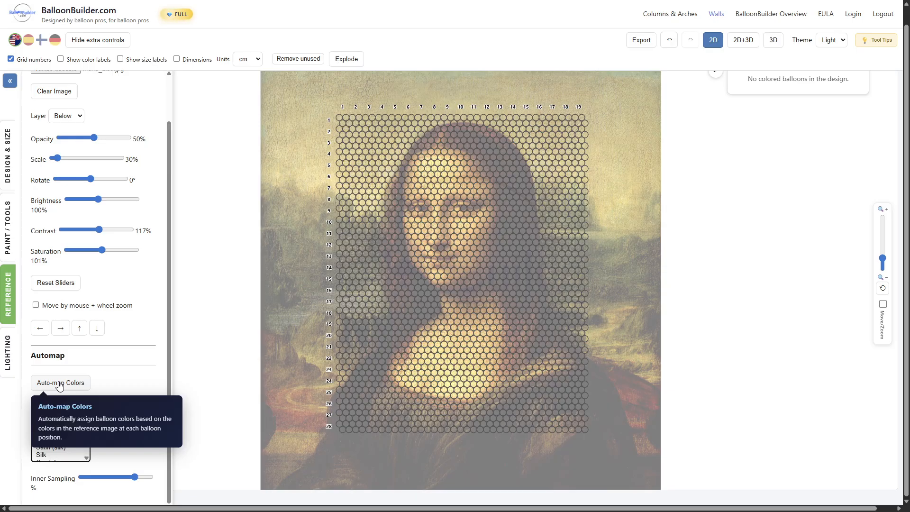
Step: Show the wall in combined 2D+3D view and auto-map the balloon colors from the reference image
click(747, 43)
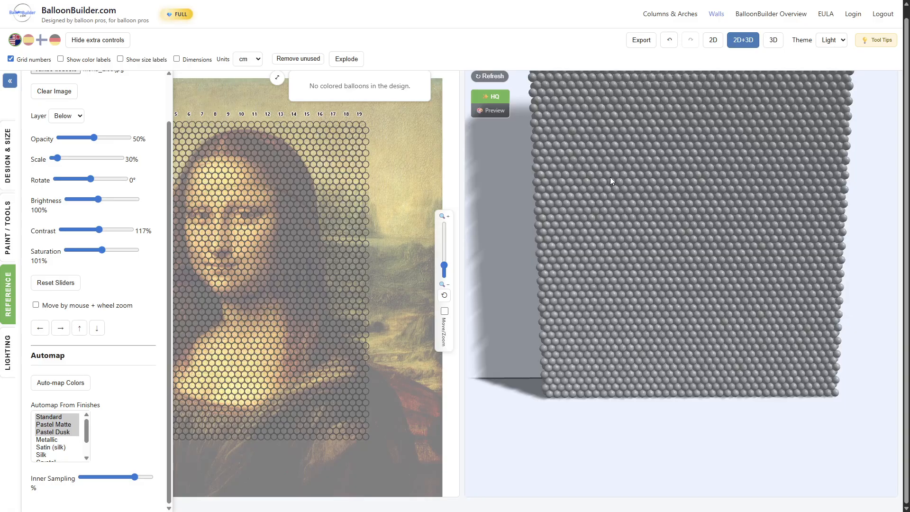
drag(706, 209, 711, 277)
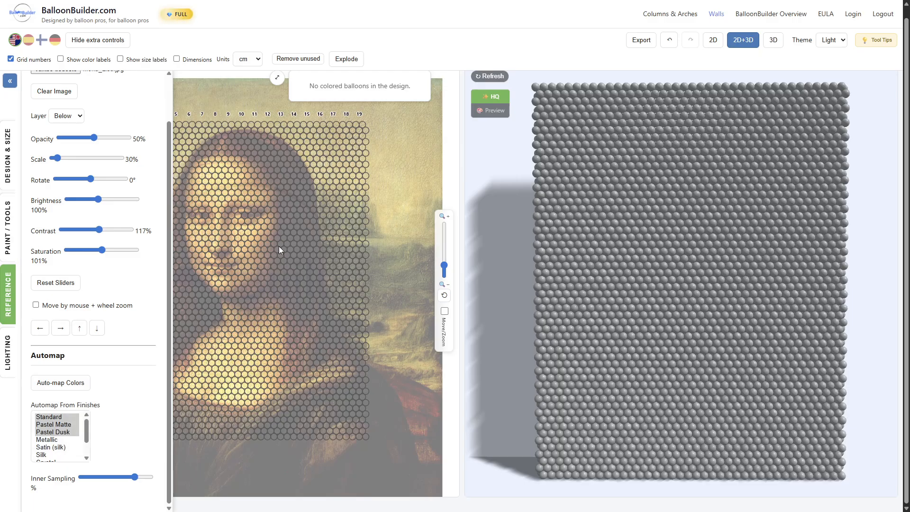
click(52, 385)
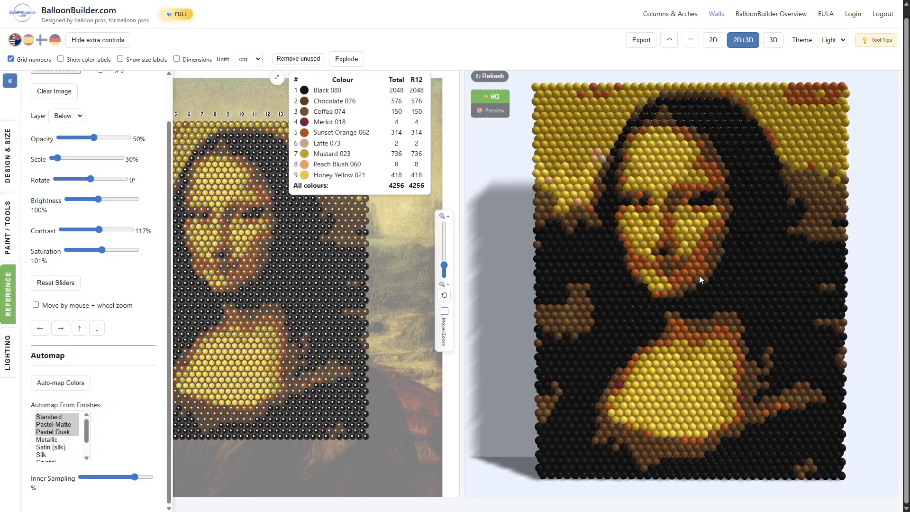
scroll(691, 263, up, 2)
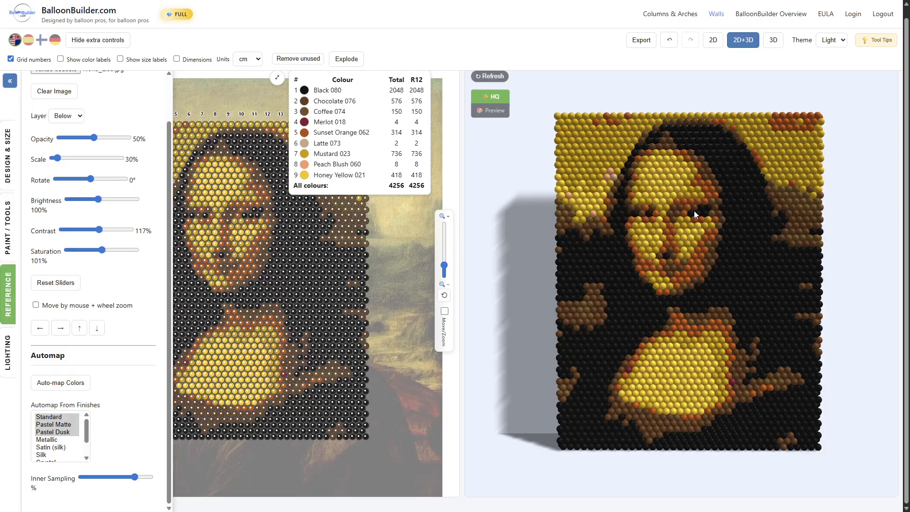
scroll(695, 257, down, 3)
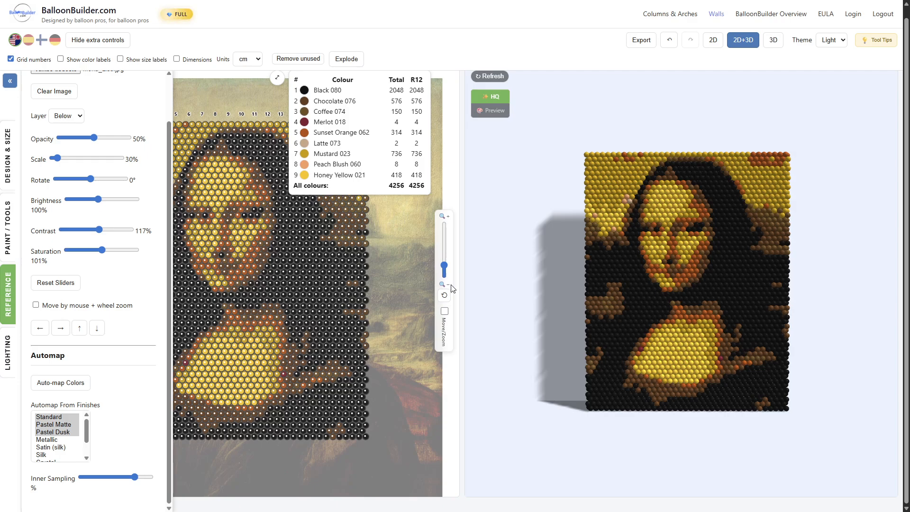
Step: Increase the wall's height to 40 in the design and size settings
click(10, 162)
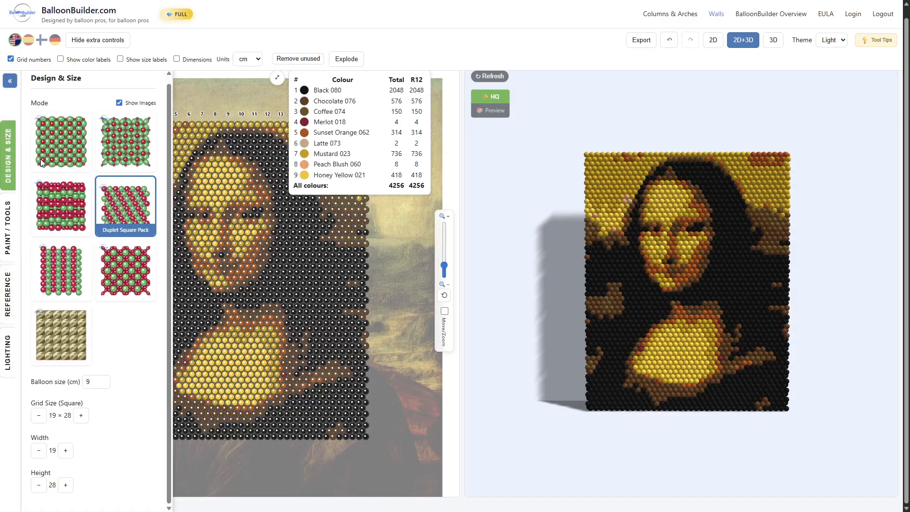
click(65, 485)
click(65, 485)
click(66, 484)
click(65, 484)
click(65, 485)
click(65, 485)
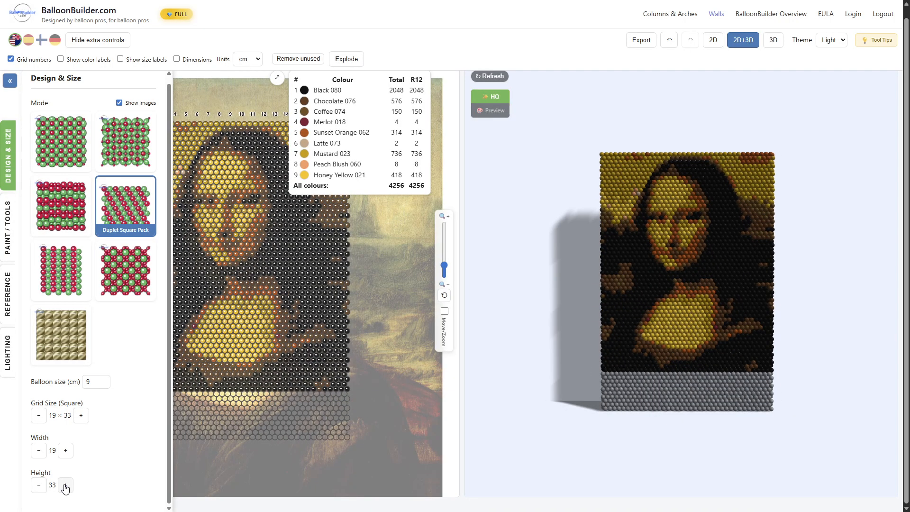
click(66, 485)
click(66, 484)
click(65, 485)
click(66, 484)
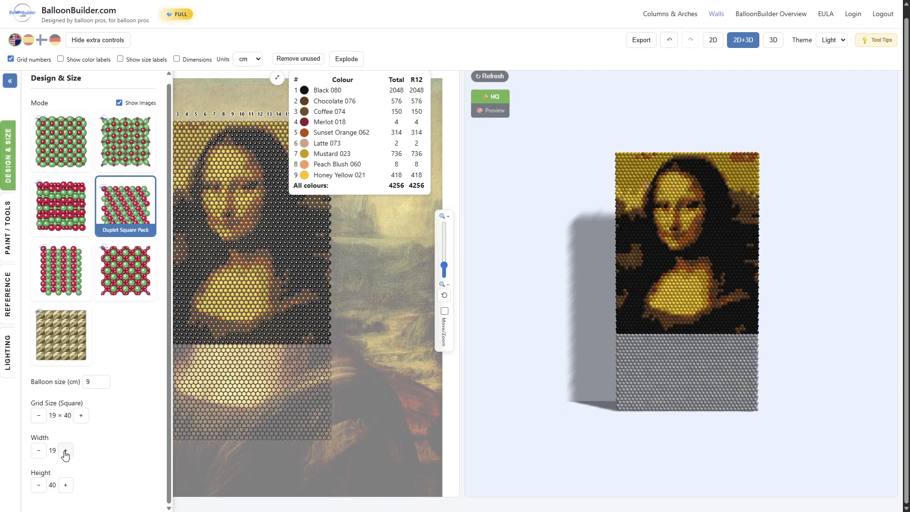
Step: Increase the wall's width to 28
click(65, 450)
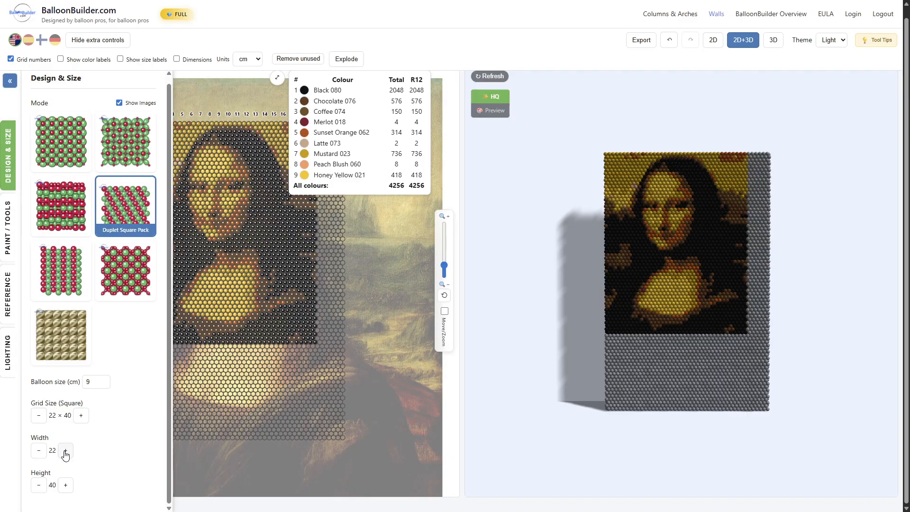
click(66, 450)
click(66, 450)
click(66, 450)
click(65, 451)
click(65, 451)
click(66, 450)
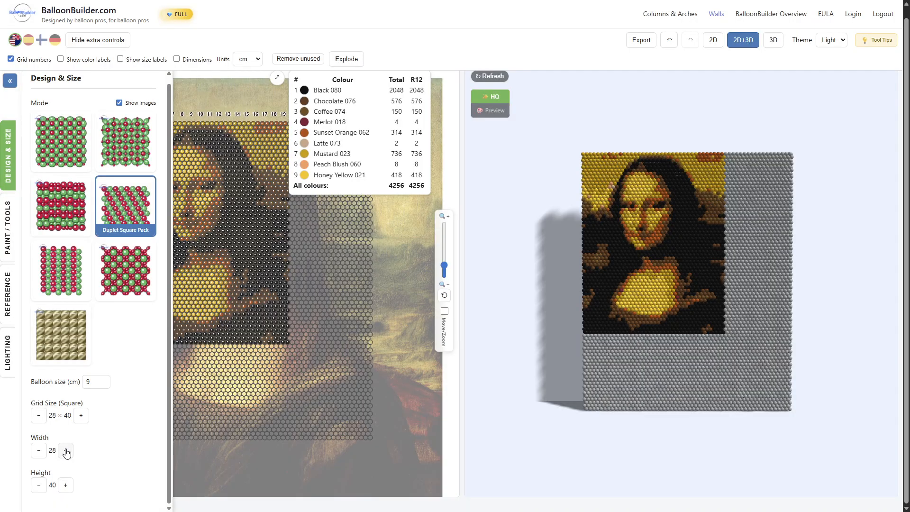
Step: Auto-map the reference image's colors onto the enlarged wall and inspect the 3D model from several angles
click(6, 304)
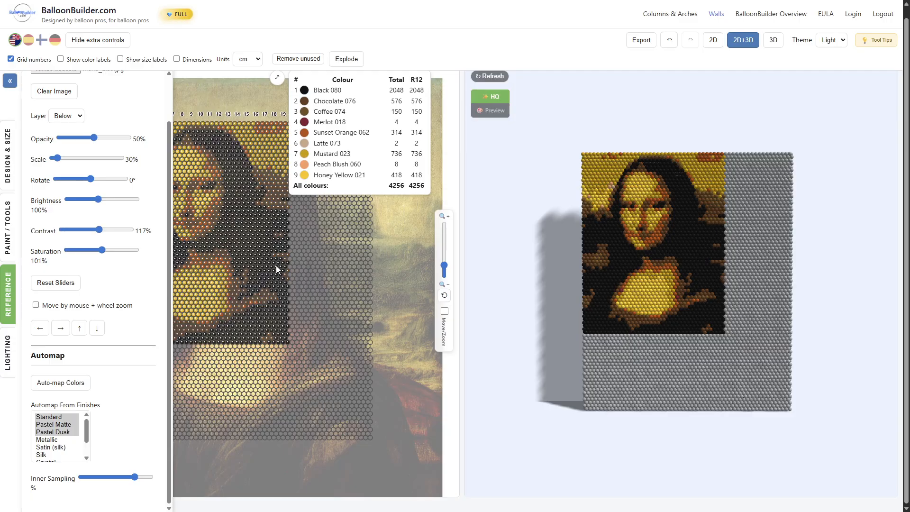
click(60, 384)
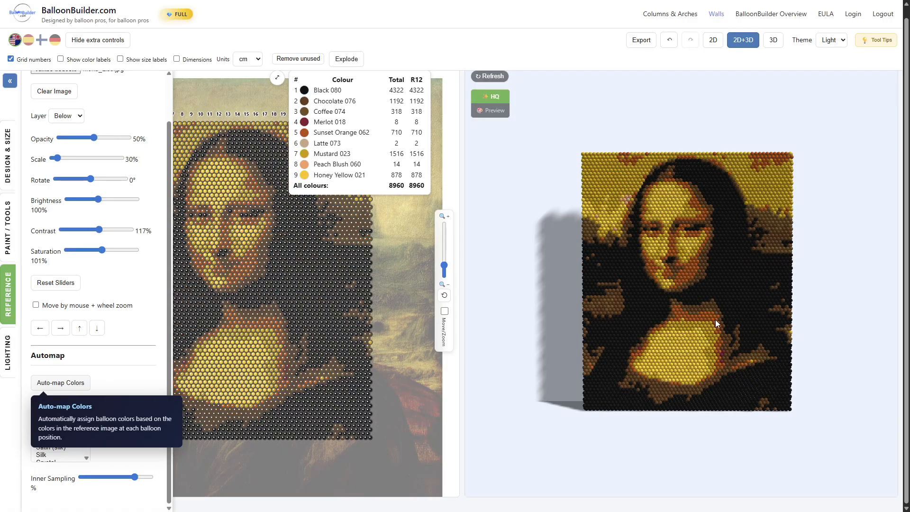
drag(681, 254, 649, 283)
scroll(633, 279, up, 5)
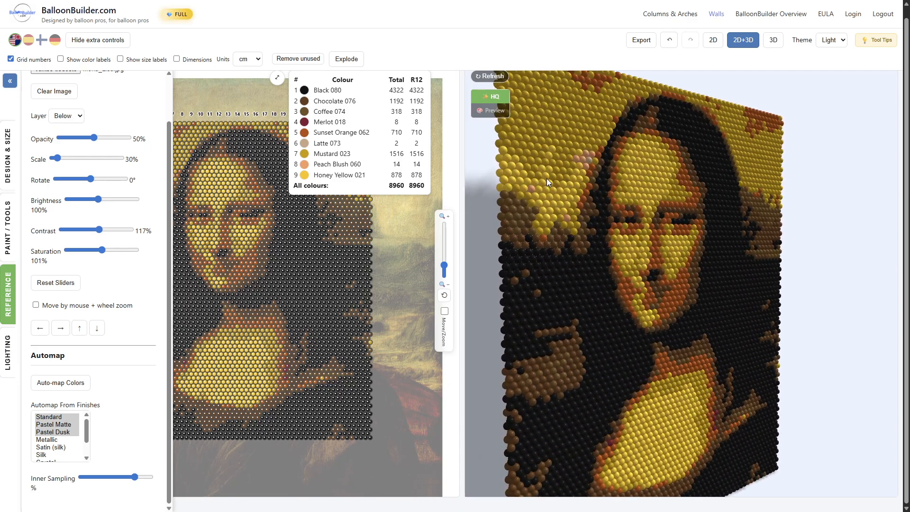
drag(587, 192, 555, 216)
scroll(609, 275, down, 5)
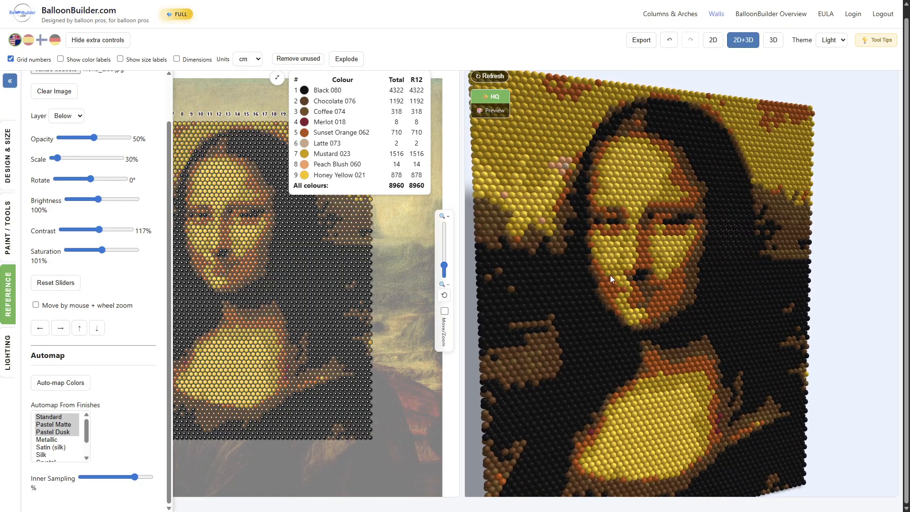
drag(600, 275, 710, 302)
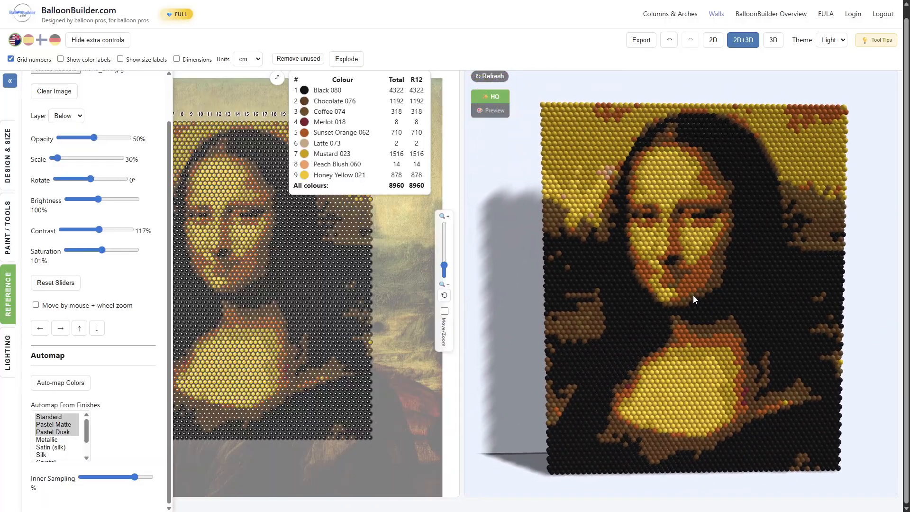
drag(700, 303, 698, 301)
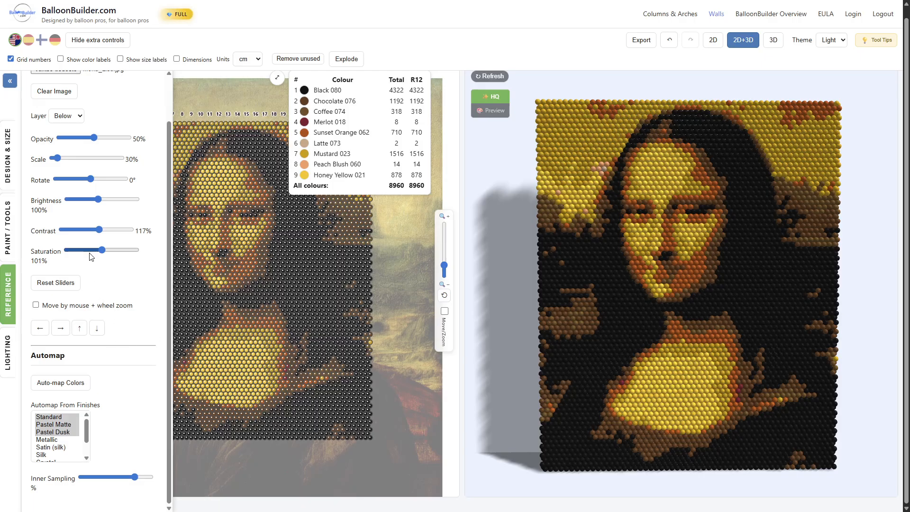
Step: Try reference image contrasts of 80% and 95%, auto-mapping the balloon colors with each
click(96, 230)
drag(96, 231, 85, 232)
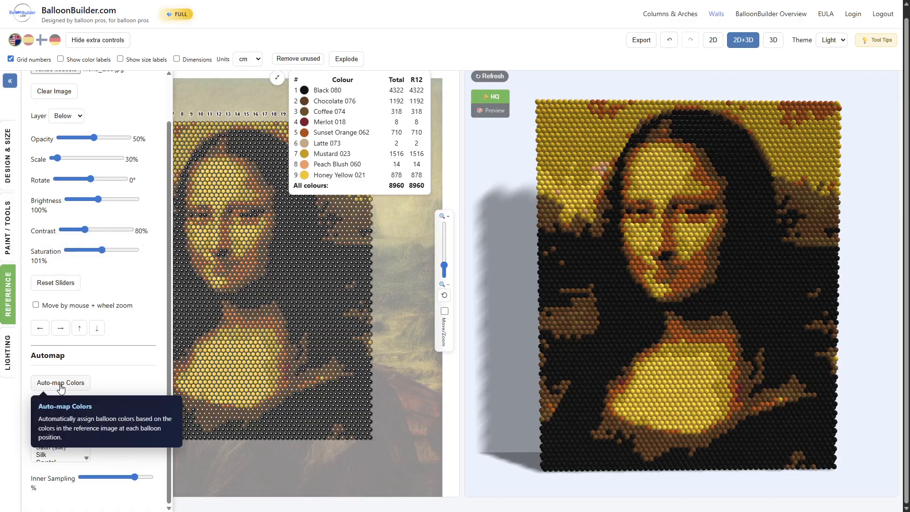
click(61, 384)
click(90, 229)
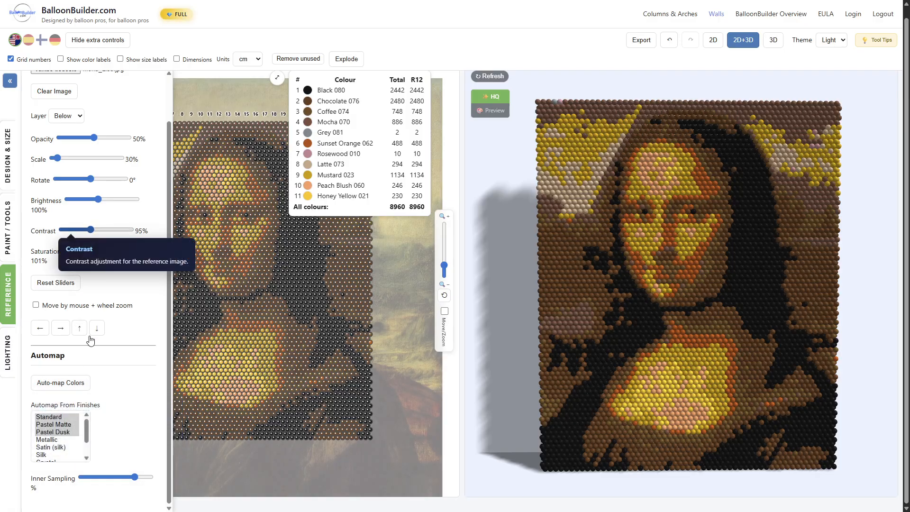
click(74, 383)
Step: Set the reference image's contrast to 106% and brightness to 131%, auto-mapping the colors after each change
click(95, 230)
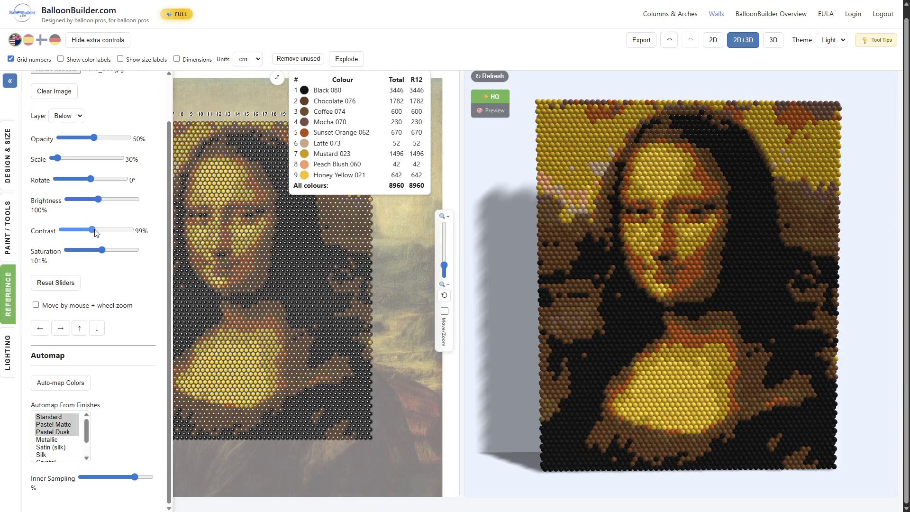
click(81, 381)
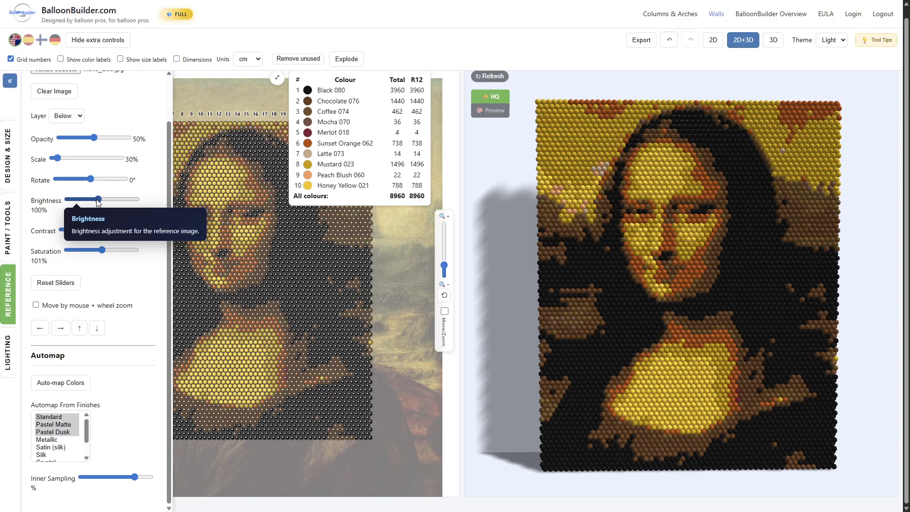
drag(99, 201, 114, 202)
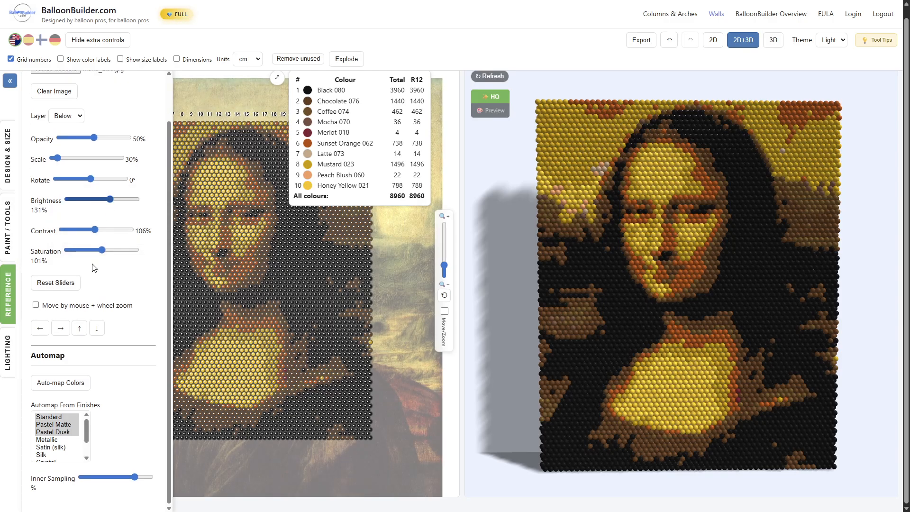
click(63, 388)
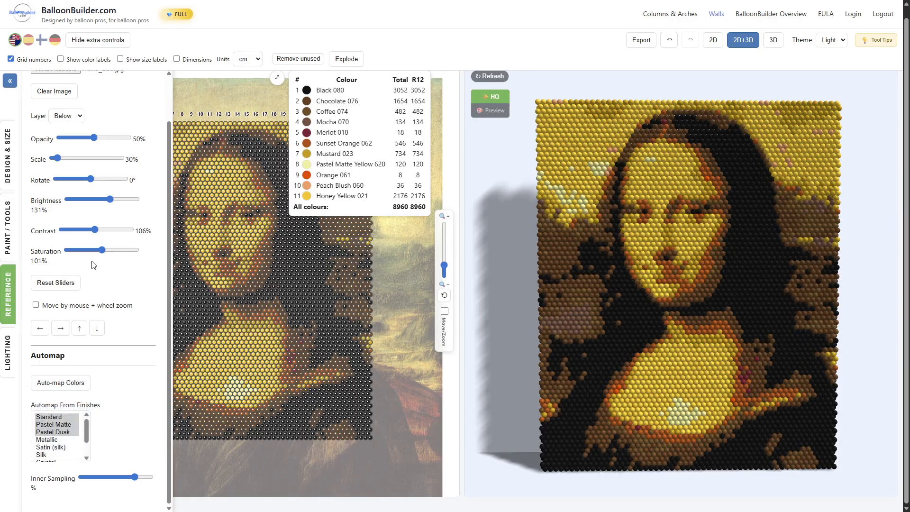
Step: Lower the reference image's saturation to 69% and then 65%, auto-mapping the balloon colors each time
click(101, 252)
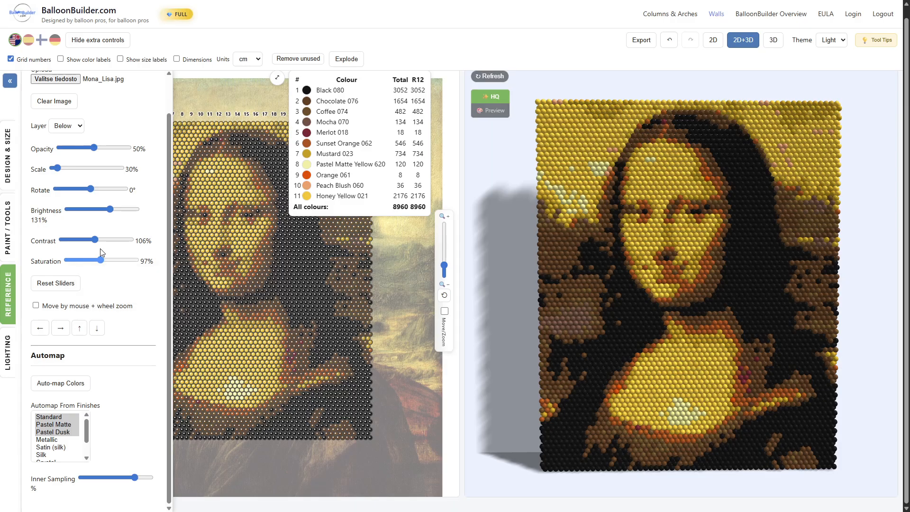
drag(96, 264, 90, 264)
click(74, 388)
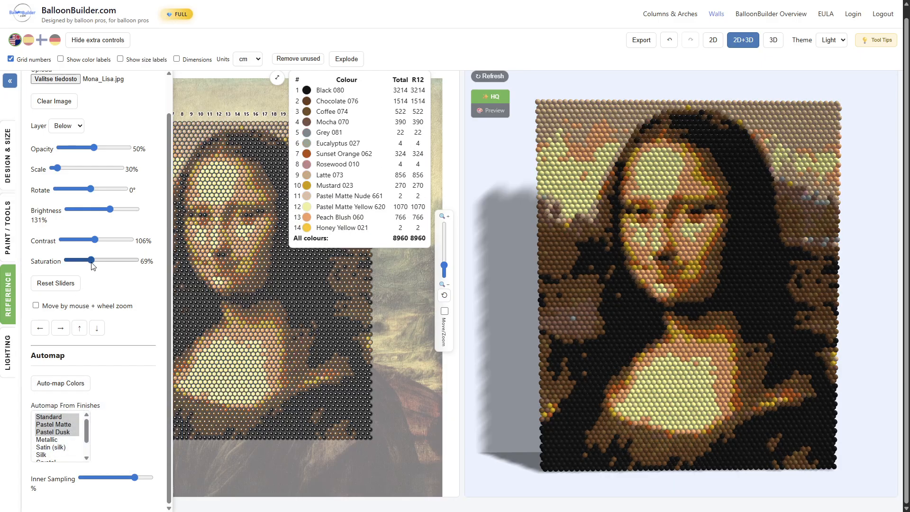
drag(91, 263, 90, 263)
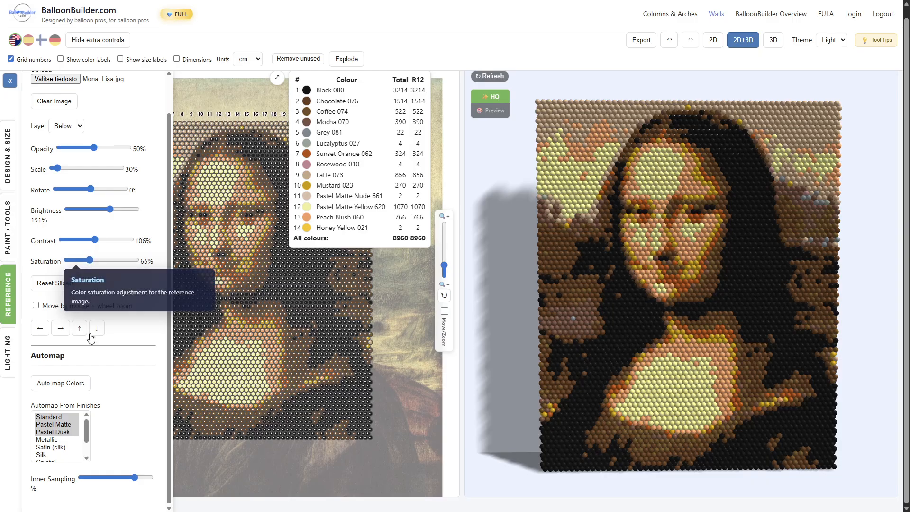
click(75, 386)
scroll(688, 288, down, 6)
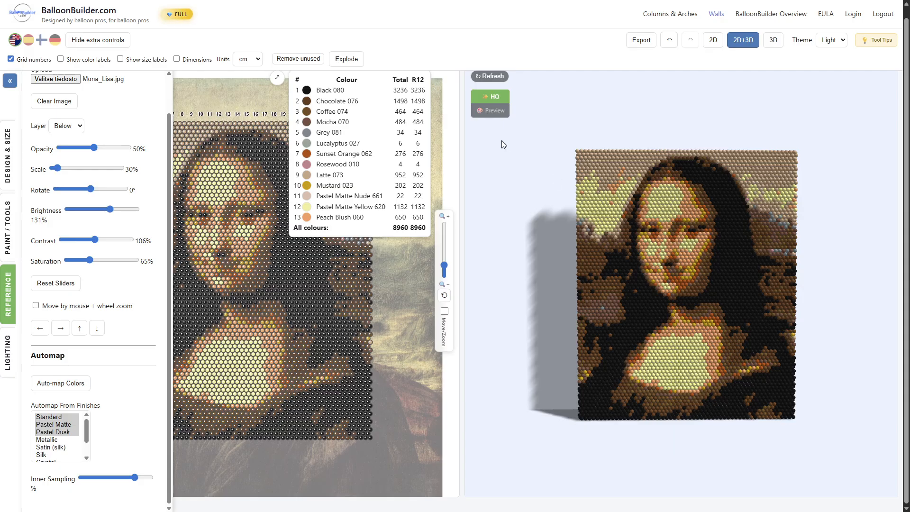
scroll(662, 299, up, 2)
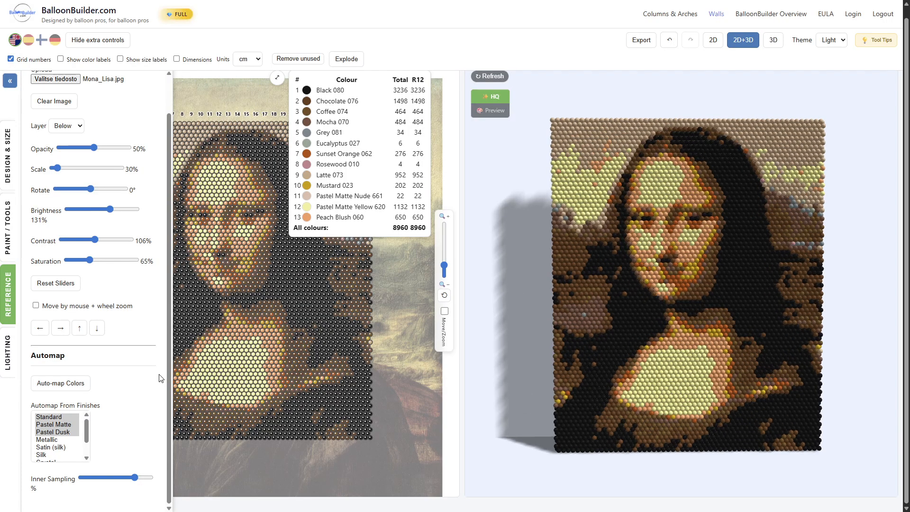
Step: Look through the lighting settings for background, shadows, camera lens, environment, main light and spots
click(6, 365)
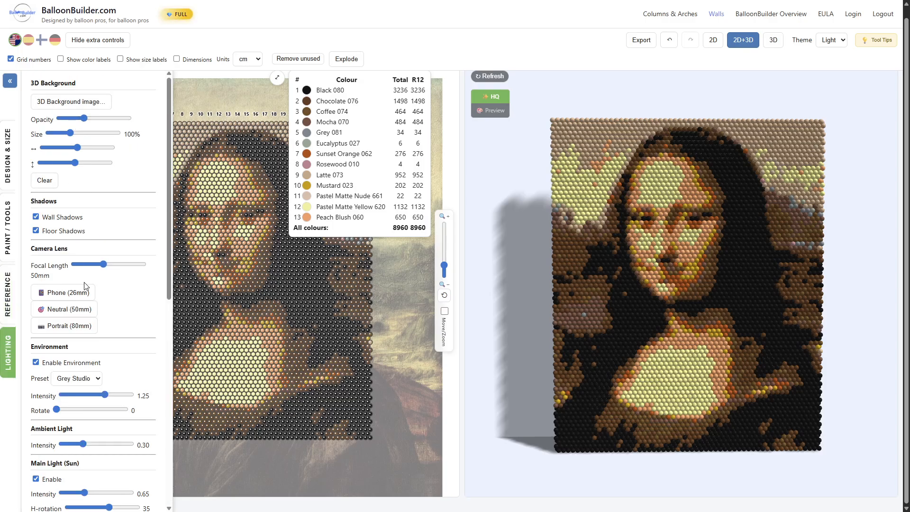
scroll(119, 322, down, 8)
scroll(119, 360, up, 8)
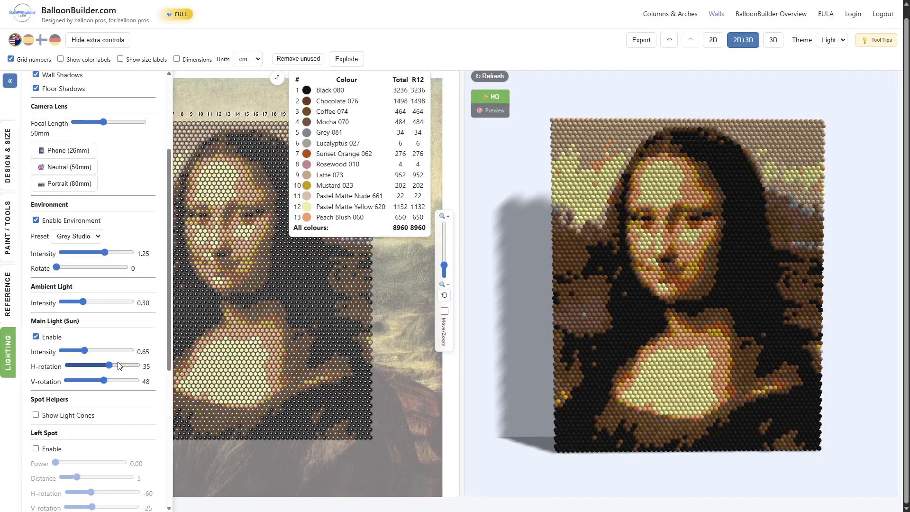
scroll(120, 337, down, 8)
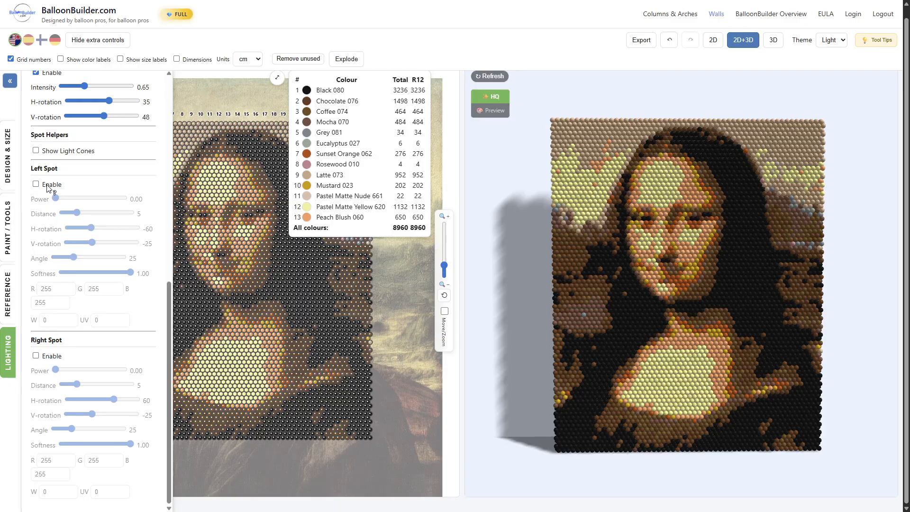
scroll(52, 310, up, 3)
scroll(61, 298, up, 2)
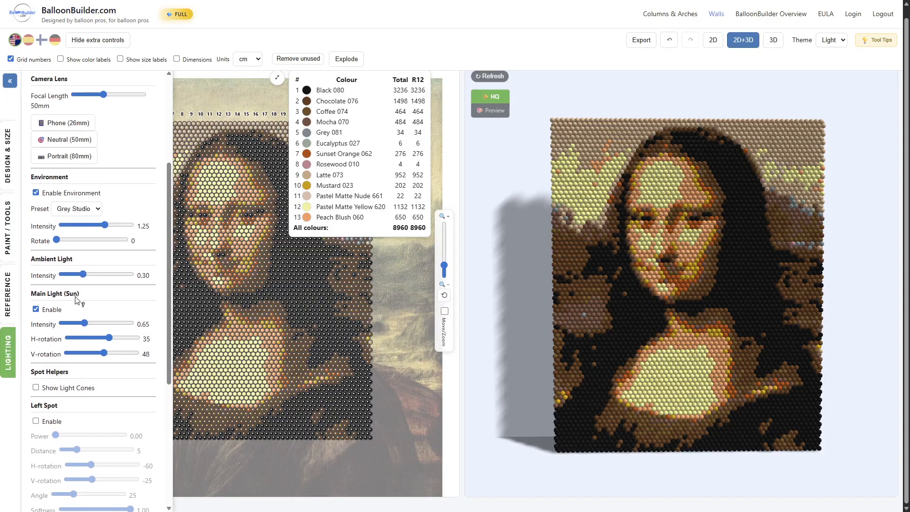
scroll(99, 307, up, 1)
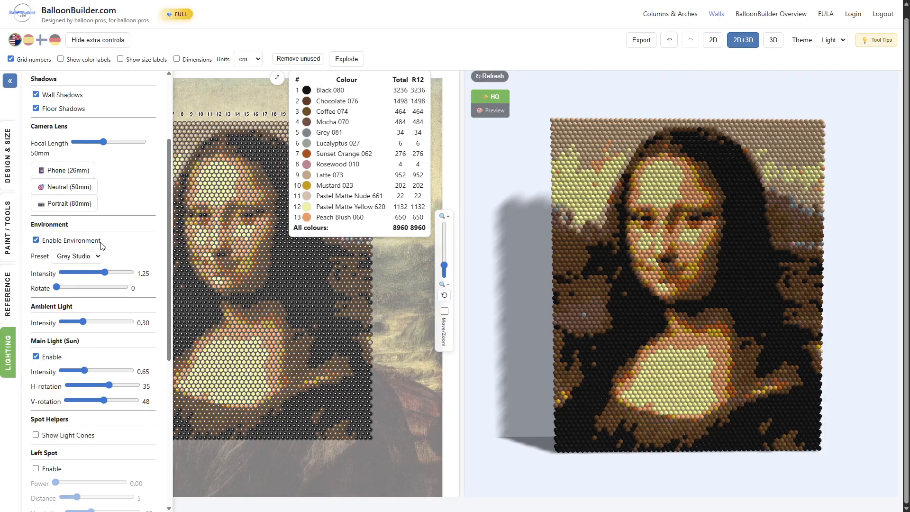
Step: Turn the 3D environment lighting off and back on to compare its effect on the balloon wall
click(37, 241)
click(37, 240)
drag(704, 221, 646, 260)
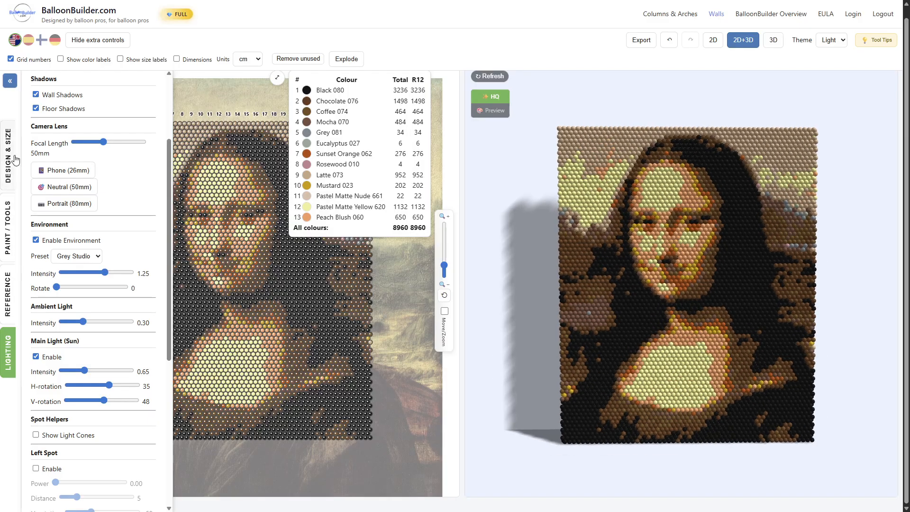
Step: Toggle the wall shadows and the floor shadows off and on in turn to compare them in the 3D scene
scroll(50, 199, up, 3)
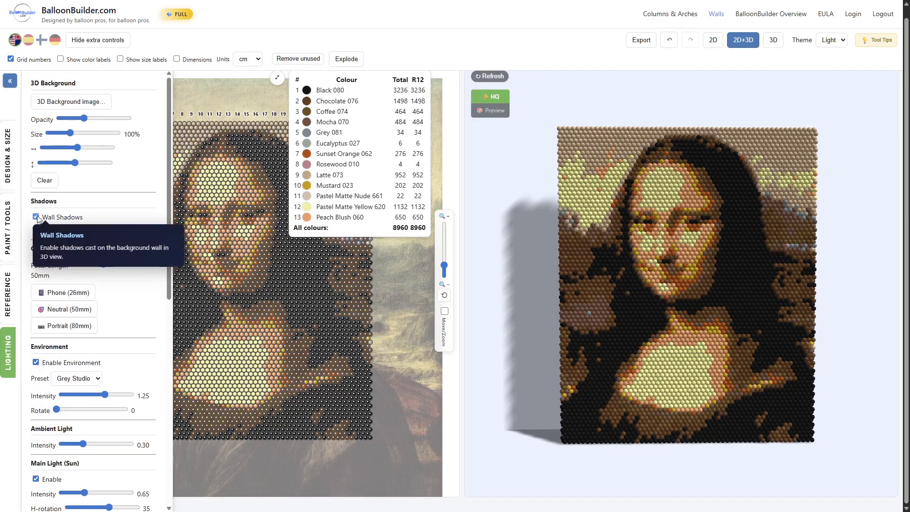
click(37, 217)
click(39, 232)
click(36, 230)
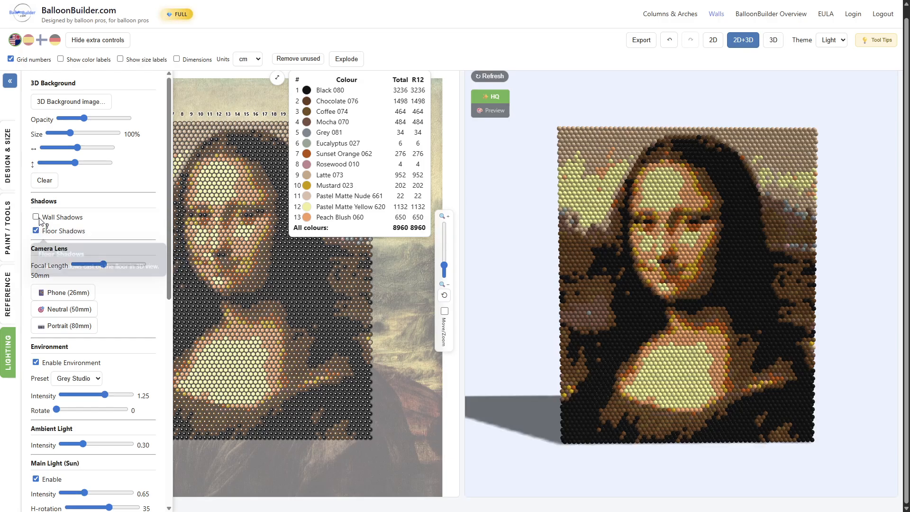
click(36, 216)
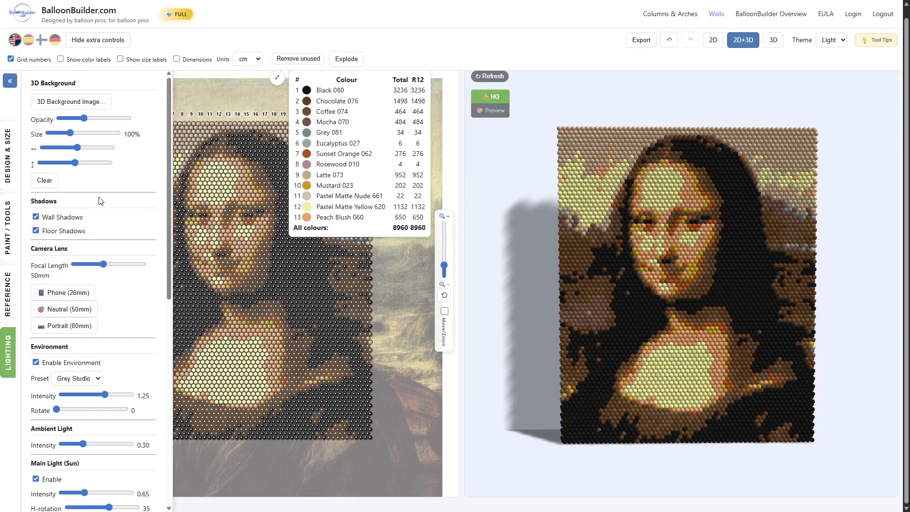
click(52, 231)
click(47, 217)
click(47, 217)
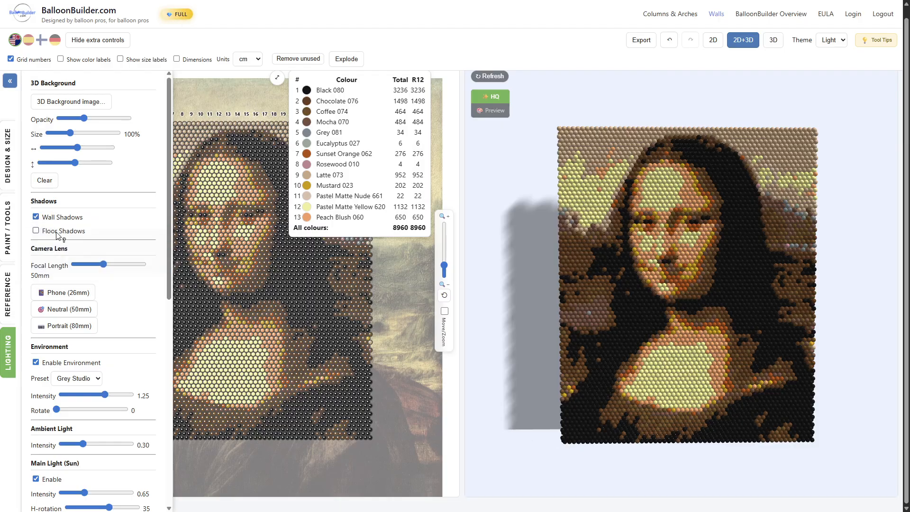
click(57, 234)
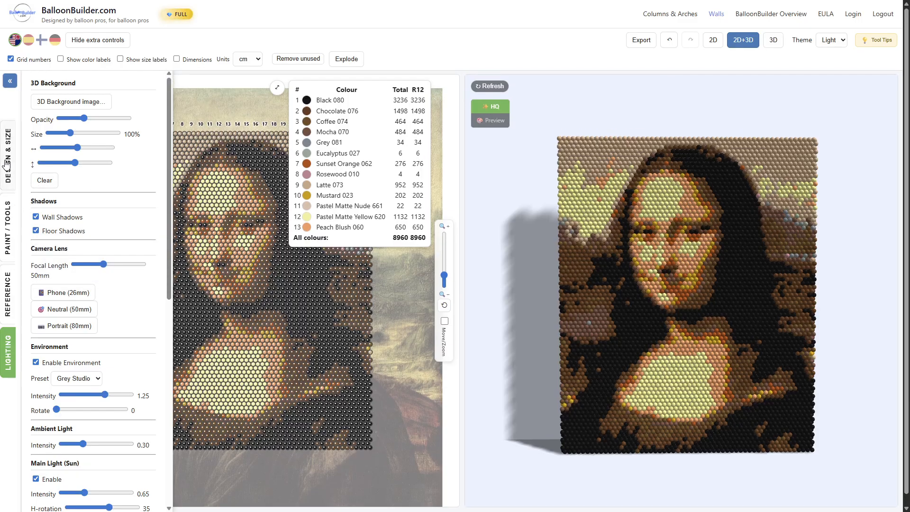
Step: Show the wall in 2D only, clear the Mona Lisa reference image and hide the grid numbers
click(8, 293)
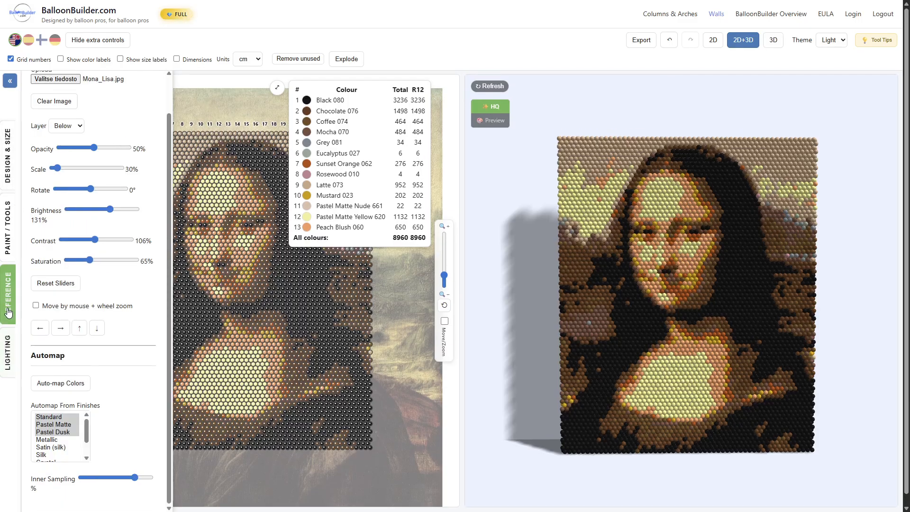
click(6, 244)
click(5, 294)
scroll(102, 379, up, 1)
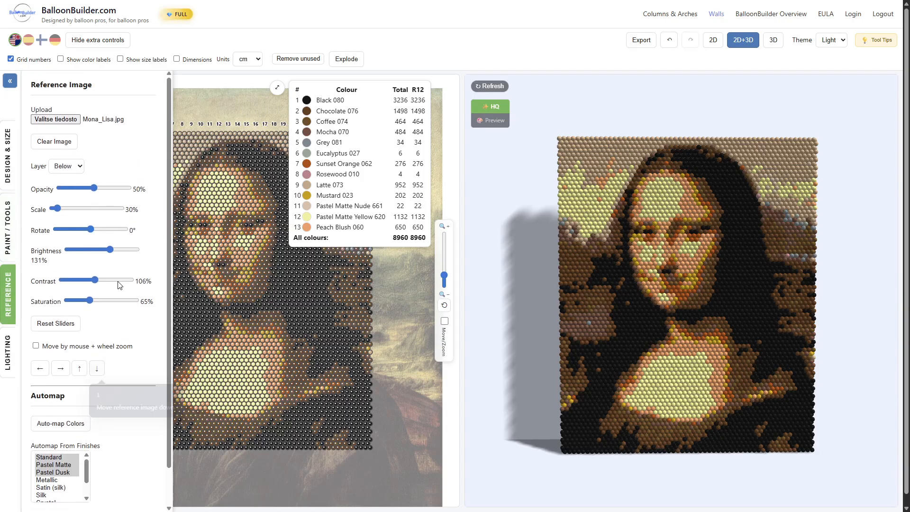
click(713, 40)
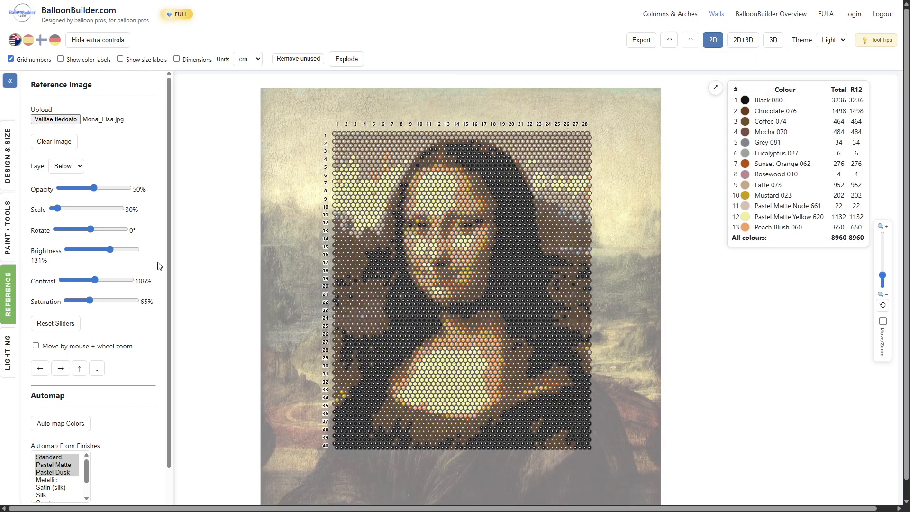
click(55, 142)
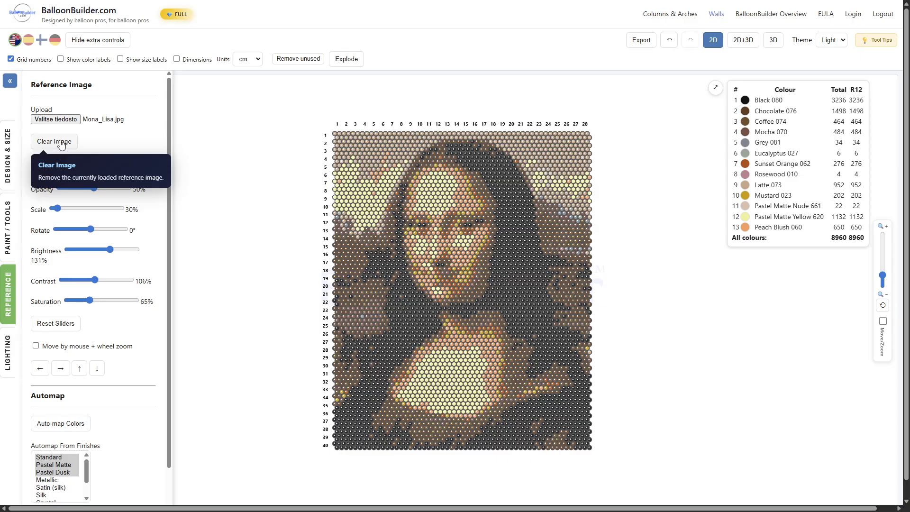
click(11, 59)
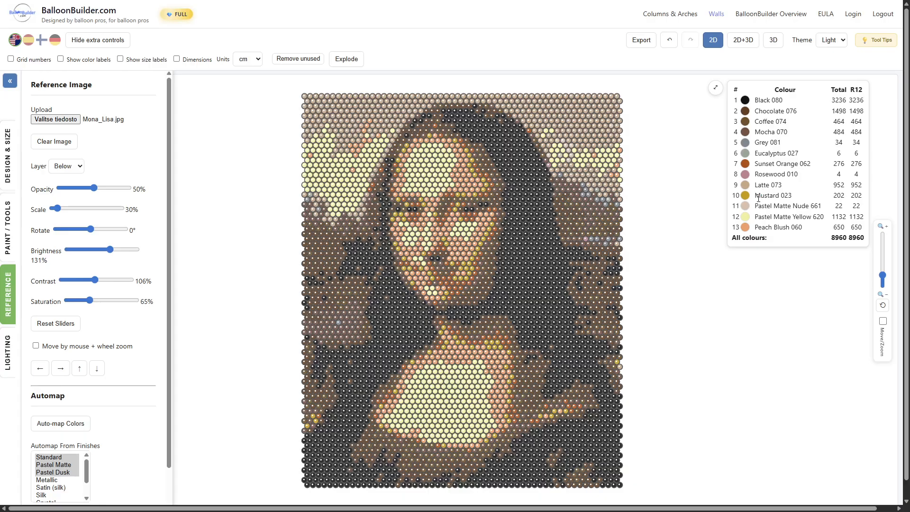
Step: Paint a patch of background balloons near the wall's upper-right corner in Grey 081
click(641, 41)
drag(595, 135, 607, 120)
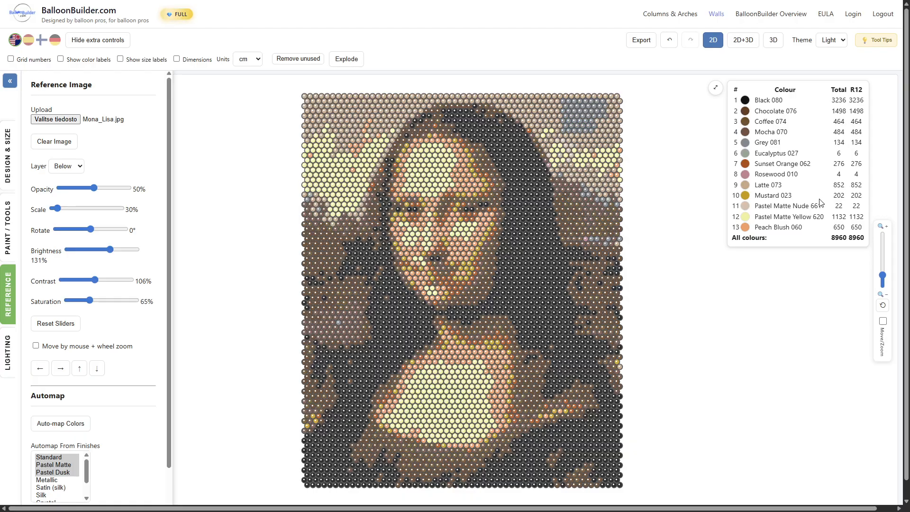
click(7, 228)
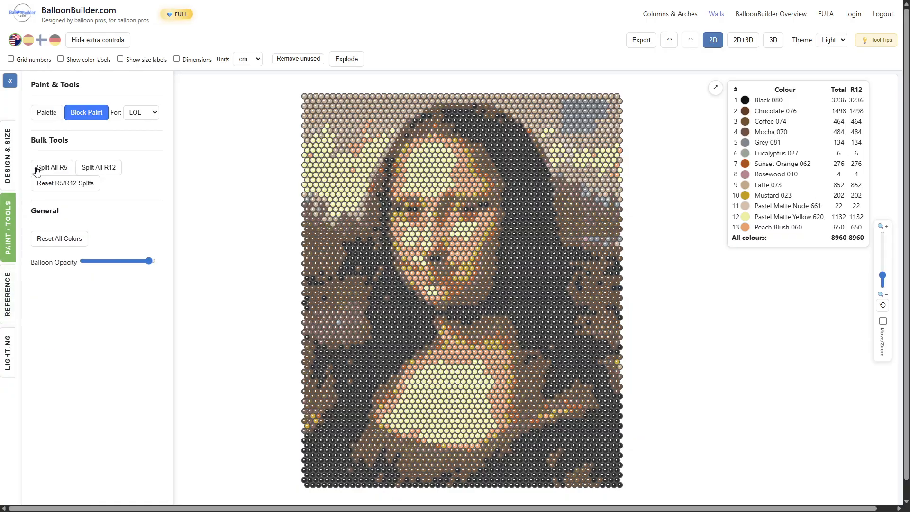
click(6, 226)
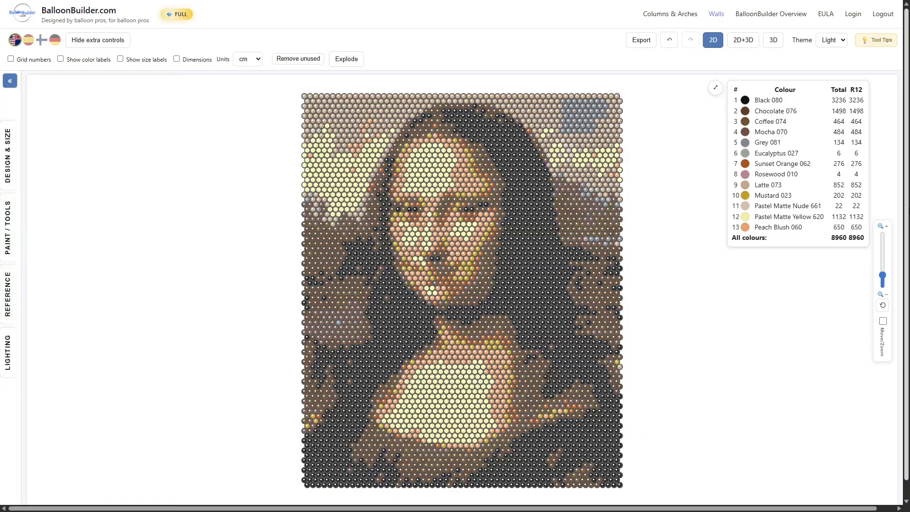
Step: Paint over the grey patch near the wall's upper-right corner with Rosewood 010 and Pastel Matte Yellow 620
click(745, 175)
mouse_move(568, 100)
mouse_down()
mouse_move(582, 118)
mouse_move(568, 126)
mouse_move(565, 116)
mouse_move(596, 121)
mouse_up()
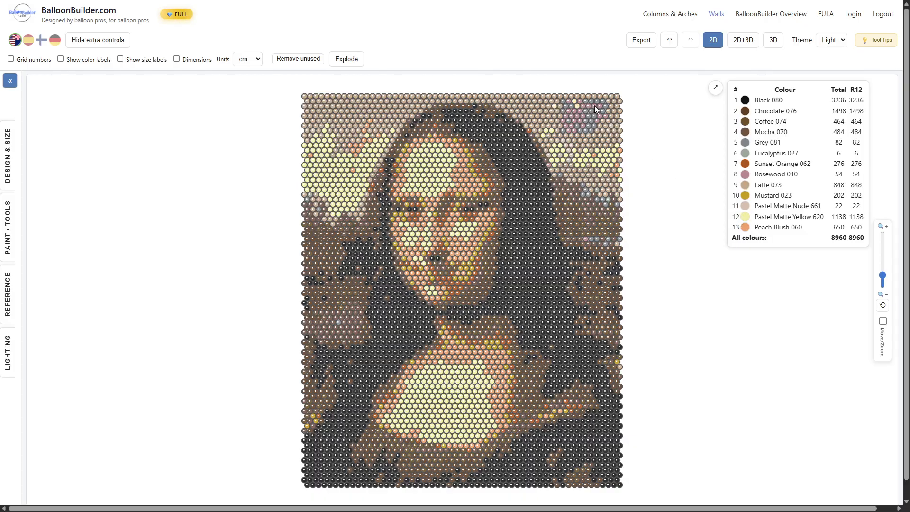
mouse_move(594, 106)
mouse_down()
mouse_move(562, 121)
mouse_move(589, 128)
mouse_move(607, 125)
mouse_move(585, 125)
mouse_move(578, 115)
mouse_move(605, 112)
mouse_up()
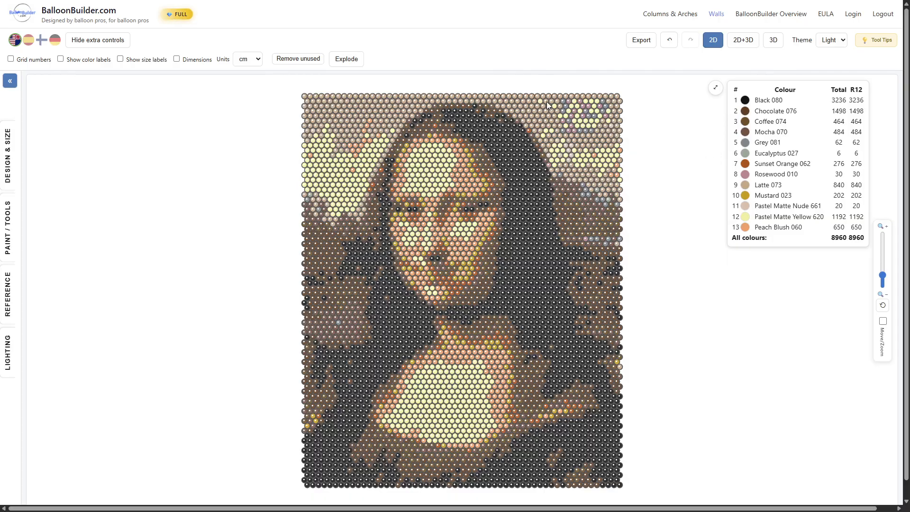
mouse_move(579, 100)
mouse_down()
mouse_move(610, 102)
mouse_move(584, 106)
mouse_up()
mouse_move(560, 113)
mouse_down()
mouse_move(610, 118)
mouse_move(556, 118)
mouse_move(592, 128)
mouse_up()
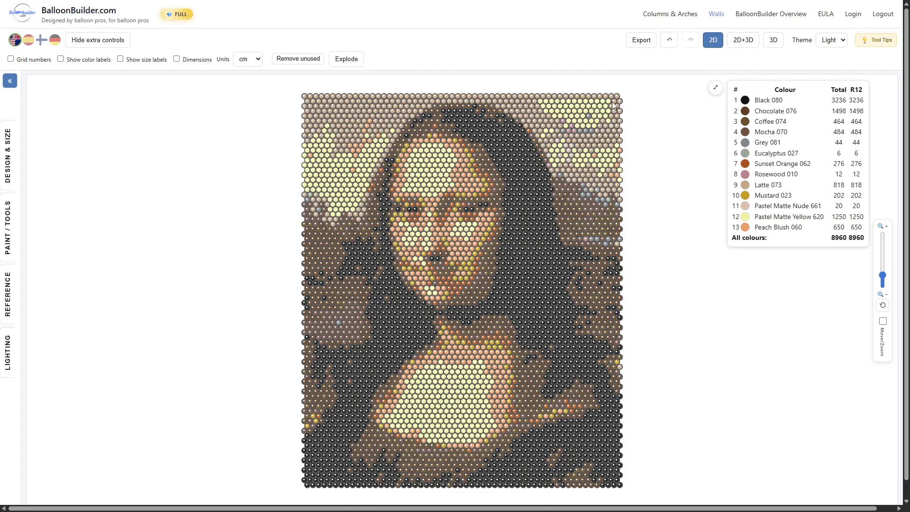
Step: Export the balloon list to review the design summary, and replace all Latte 073 balloons with White Sand 071
click(635, 41)
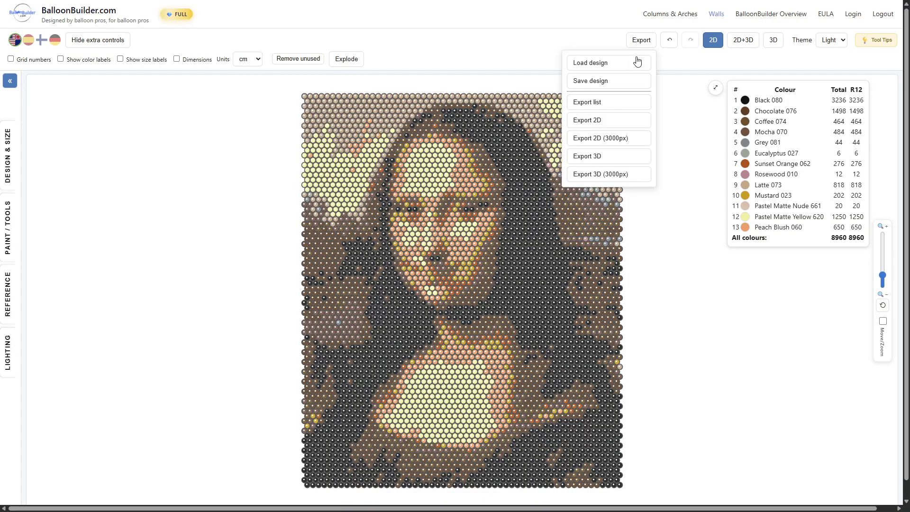
click(592, 103)
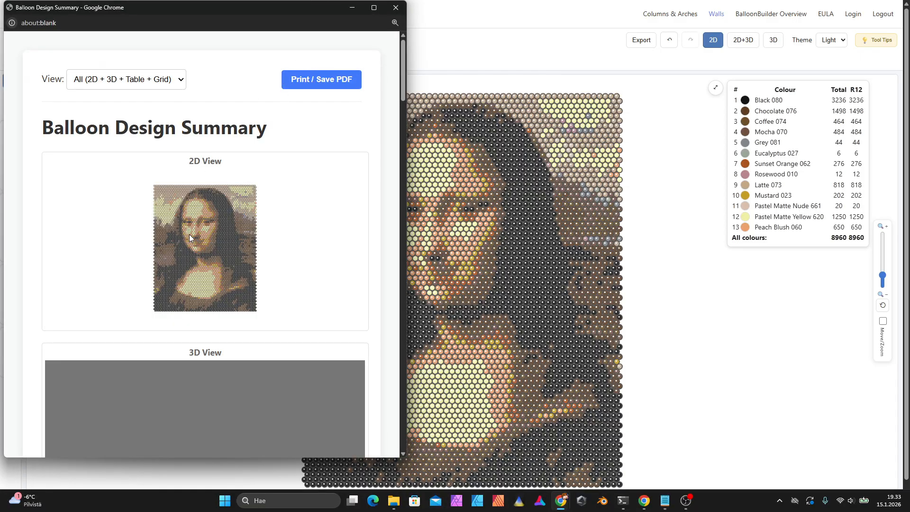
scroll(187, 234, down, 8)
scroll(185, 239, down, 3)
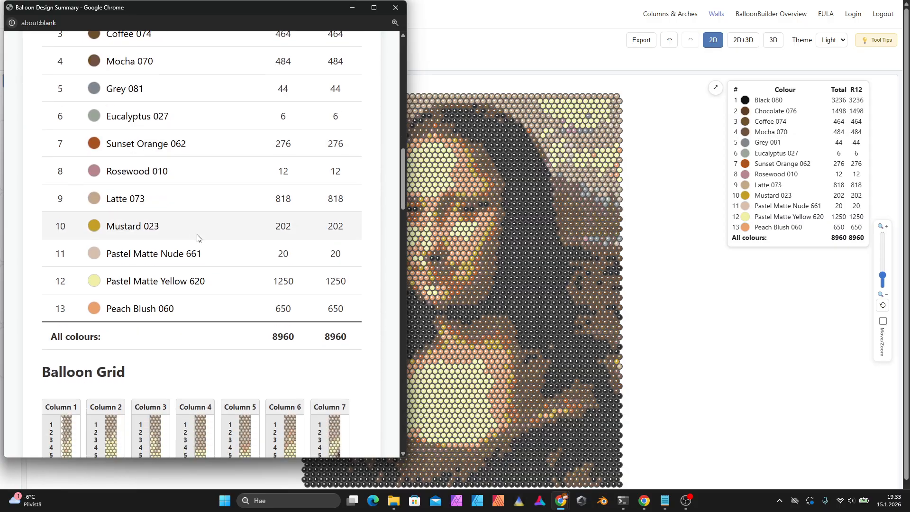
click(123, 200)
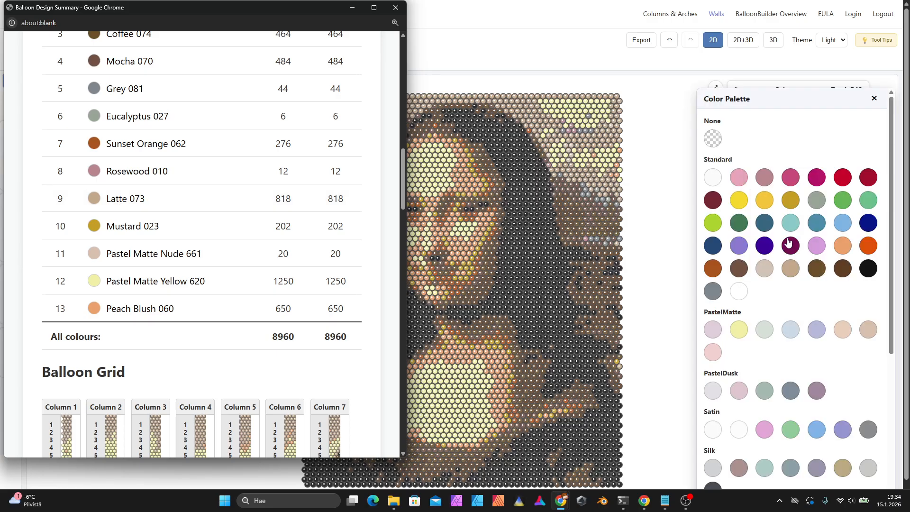
click(764, 269)
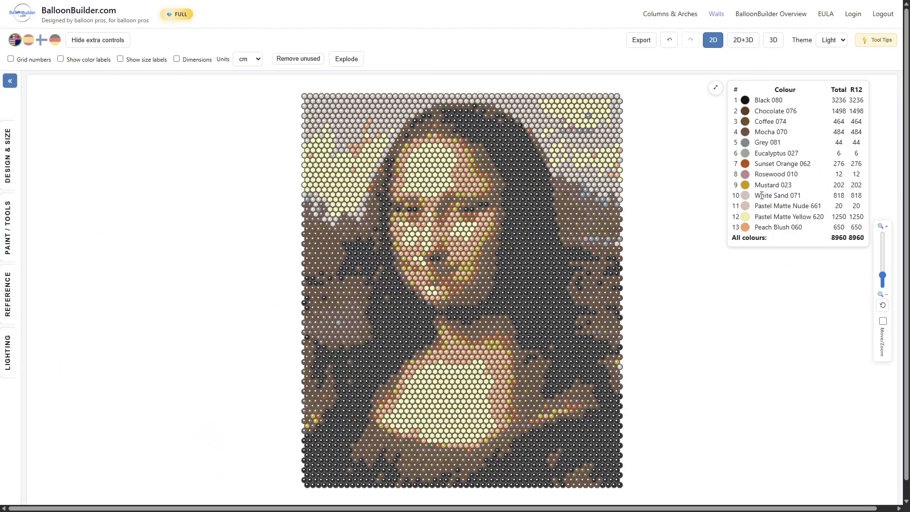
drag(765, 195, 863, 195)
click(818, 198)
Step: Export the balloon list again and replace all White Sand 071 balloons with Pastel Matte Nude 661
click(630, 42)
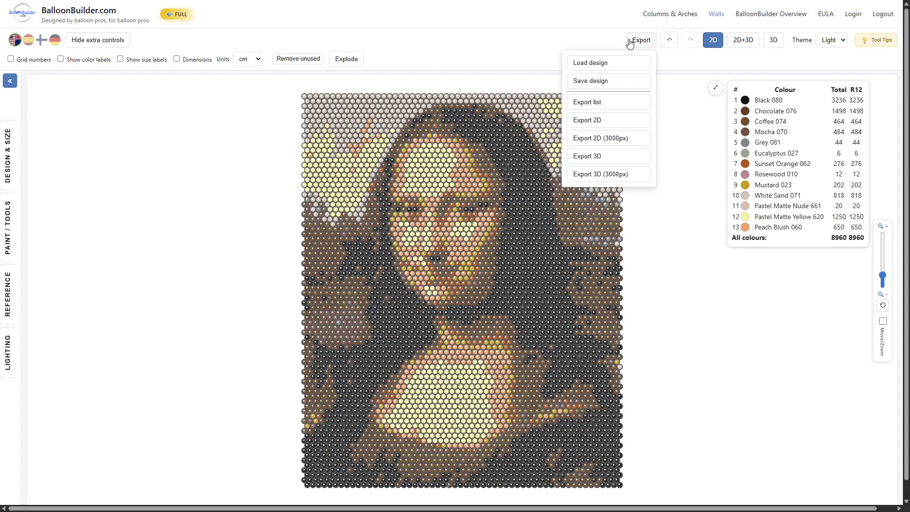
click(605, 103)
scroll(108, 199, down, 15)
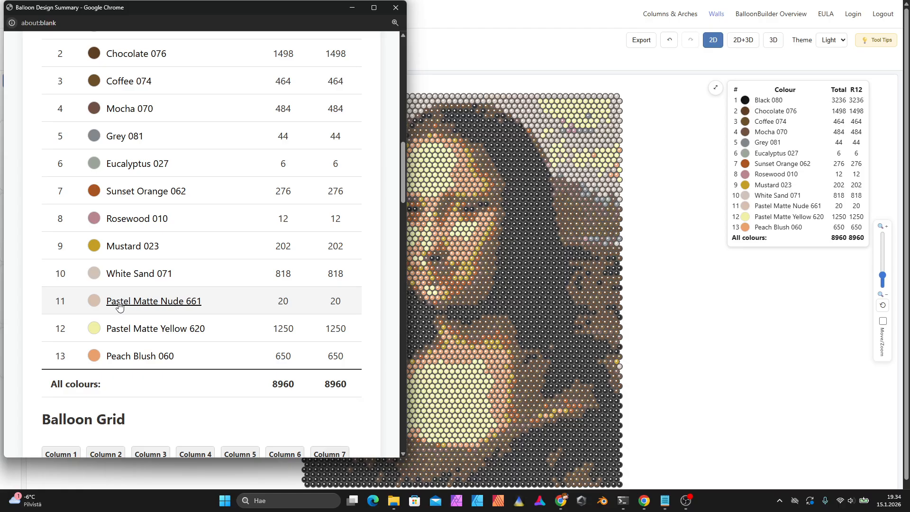
click(128, 278)
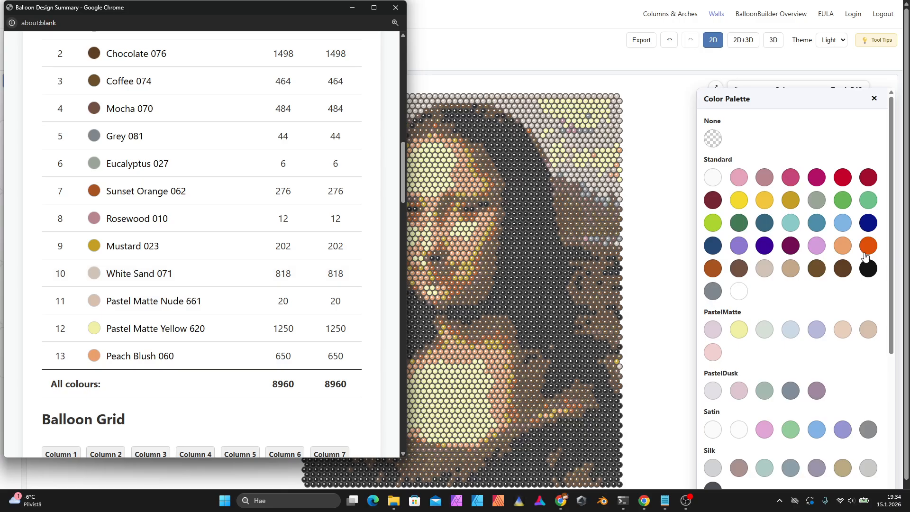
scroll(824, 306, down, 1)
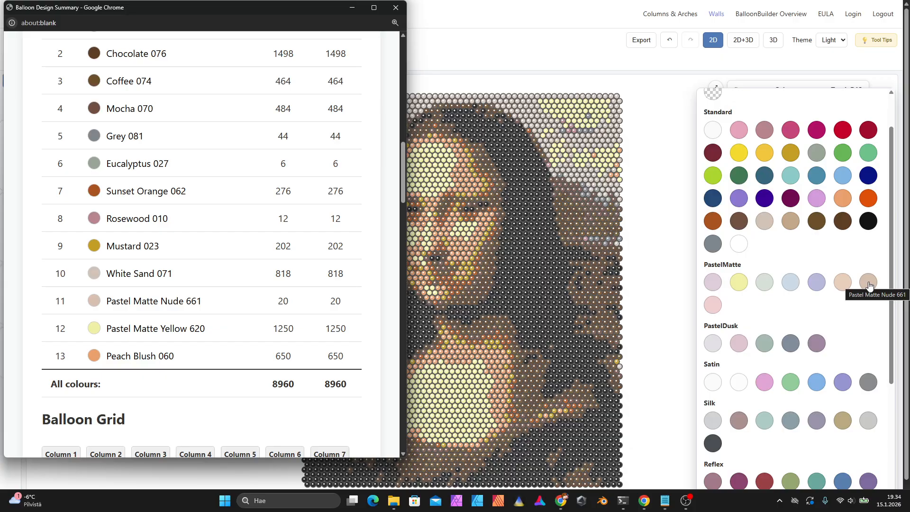
click(868, 283)
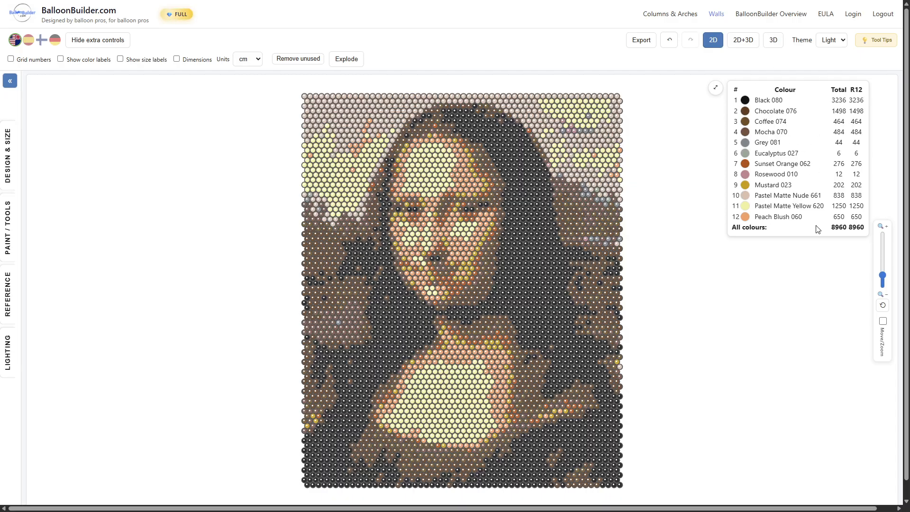
Step: Examine the overall balloon total and the Black 080 quantity in the color list
drag(833, 228, 853, 233)
click(842, 223)
drag(752, 101, 790, 103)
click(791, 108)
drag(850, 99, 868, 104)
click(854, 101)
Step: Change the wall design mode from Duplet Square Pack to 12" Grid
click(4, 145)
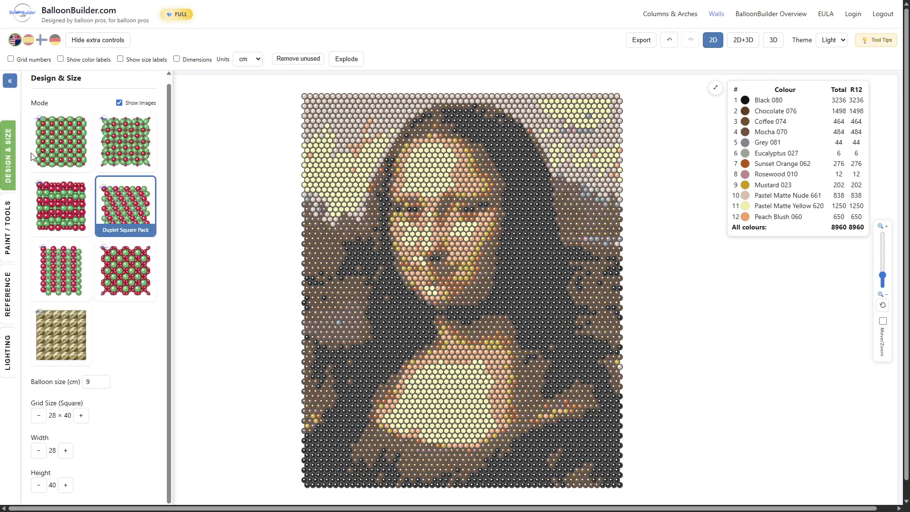
click(56, 145)
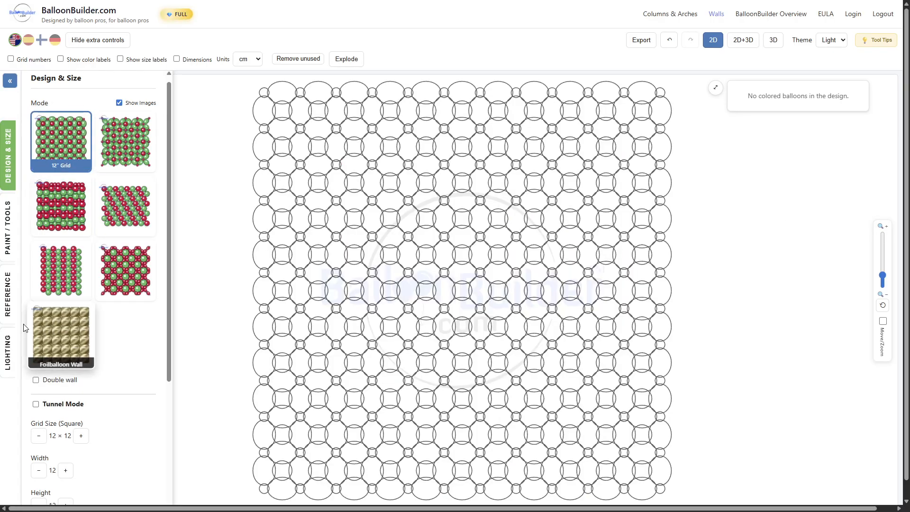
Step: Try to load Mona_Lisa as the reference image for the new grid wall
click(4, 307)
click(55, 120)
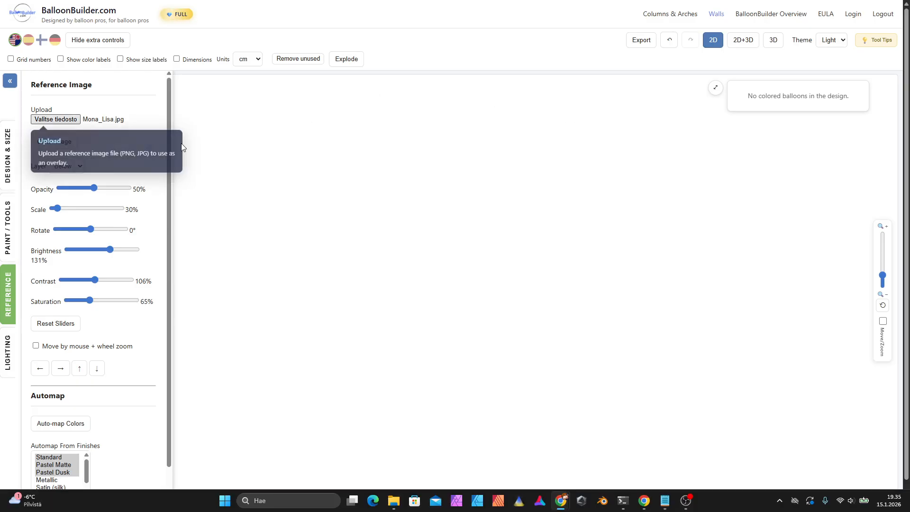
click(439, 142)
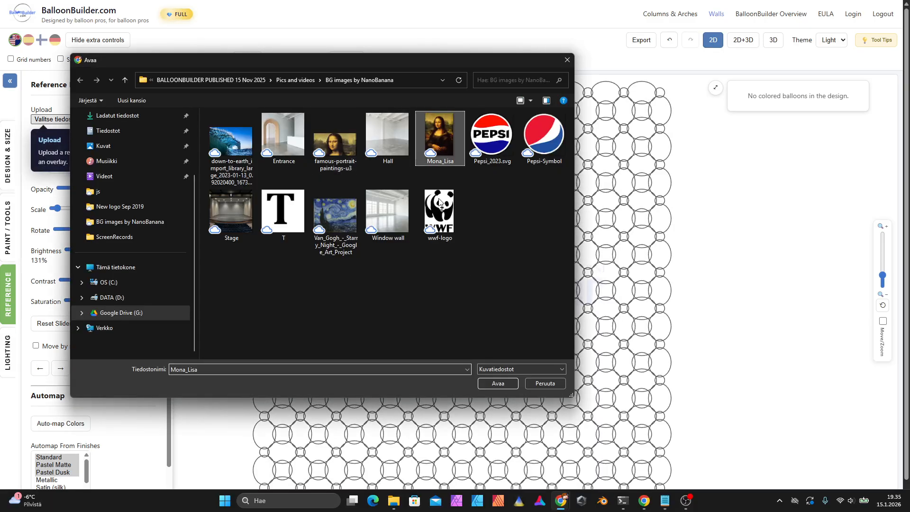
click(497, 384)
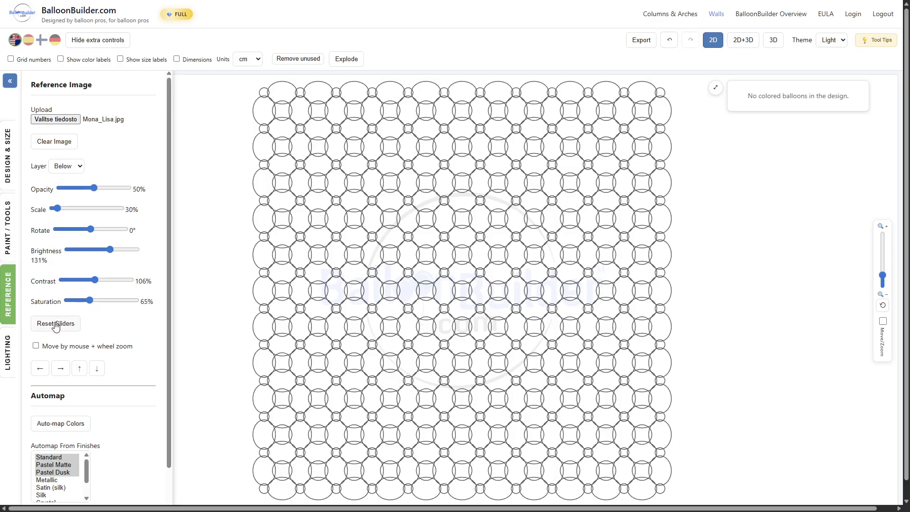
Step: Load famous-portrait-paintings-u3 as the reference image behind the 12" grid
click(56, 118)
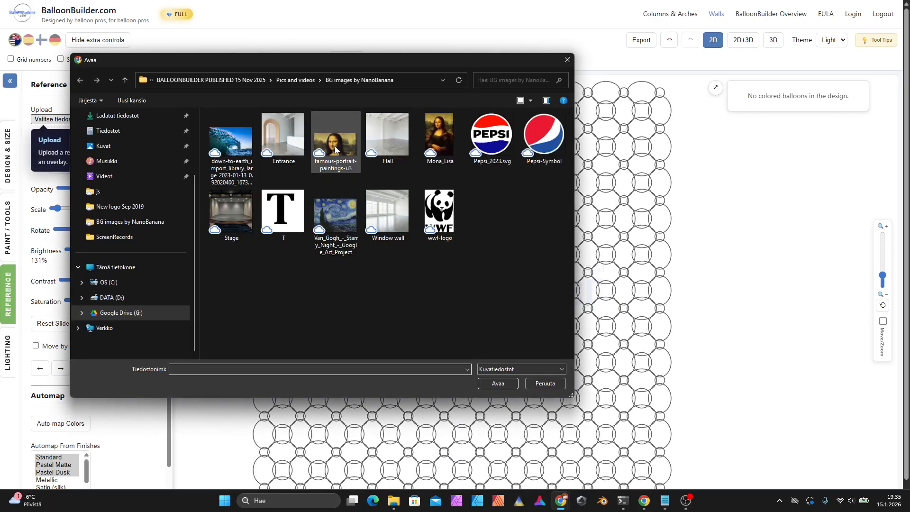
click(336, 150)
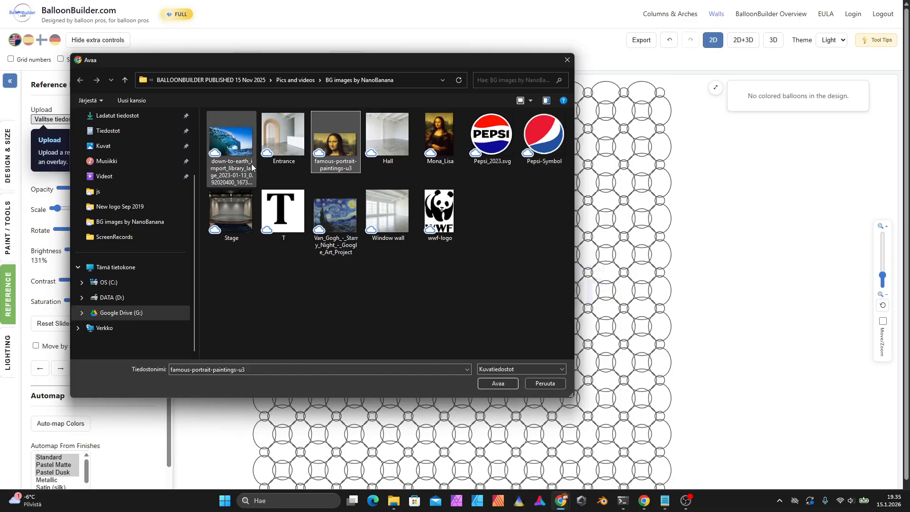
click(494, 383)
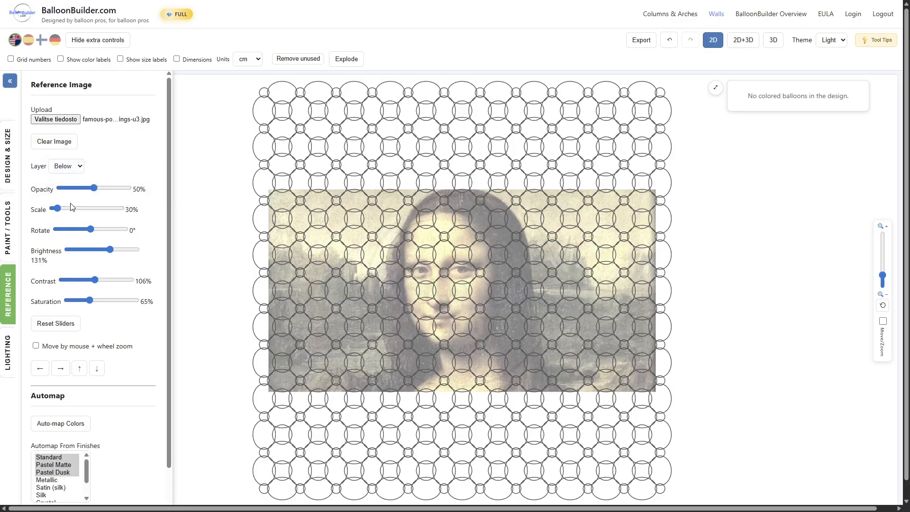
Step: Scale the reference image to 206%, auto-map its colors onto the 12" grid, and show the wall in combined 2D+3D
drag(57, 210, 100, 212)
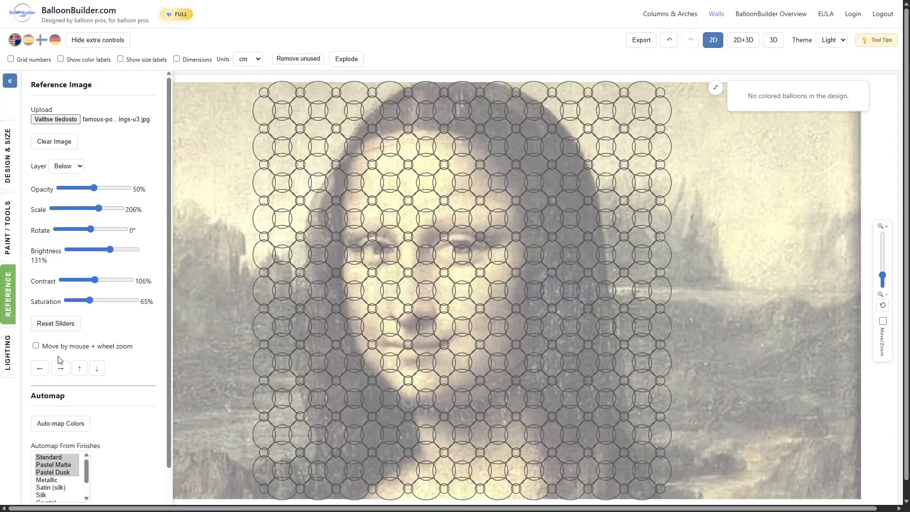
click(58, 426)
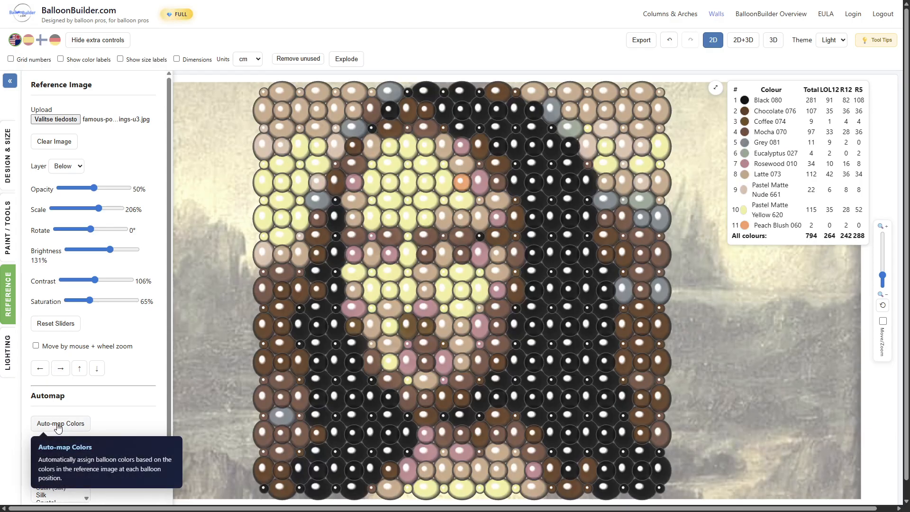
click(743, 41)
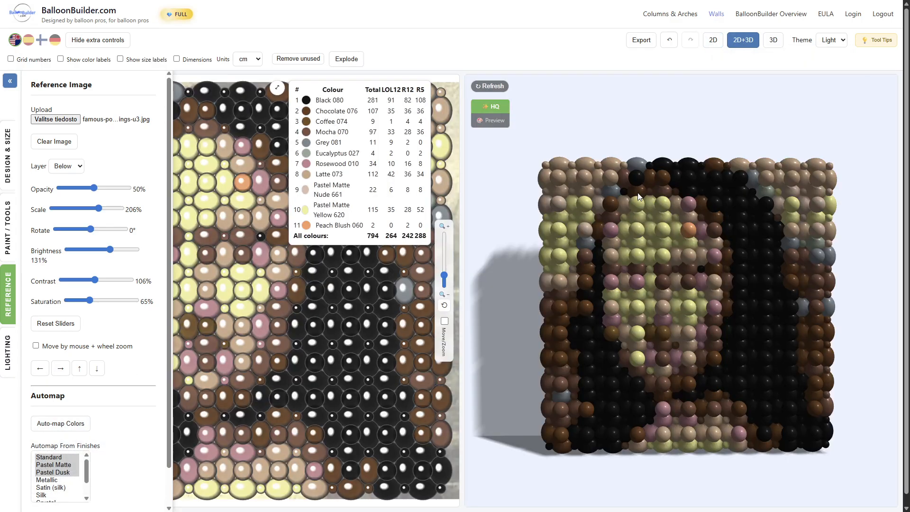
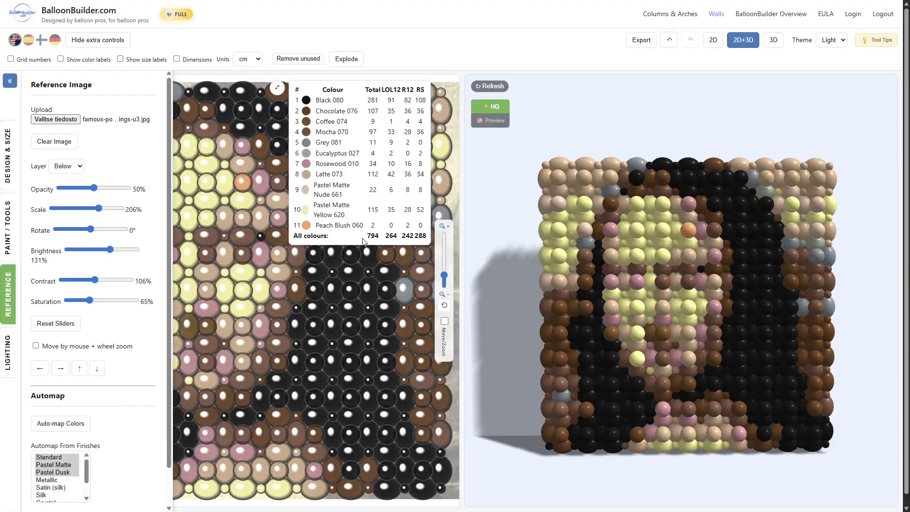
drag(377, 236, 383, 240)
click(379, 236)
Step: Change the wall design mode to Alternate Size Pack (columns) and auto-map the reference image colors onto it
click(8, 175)
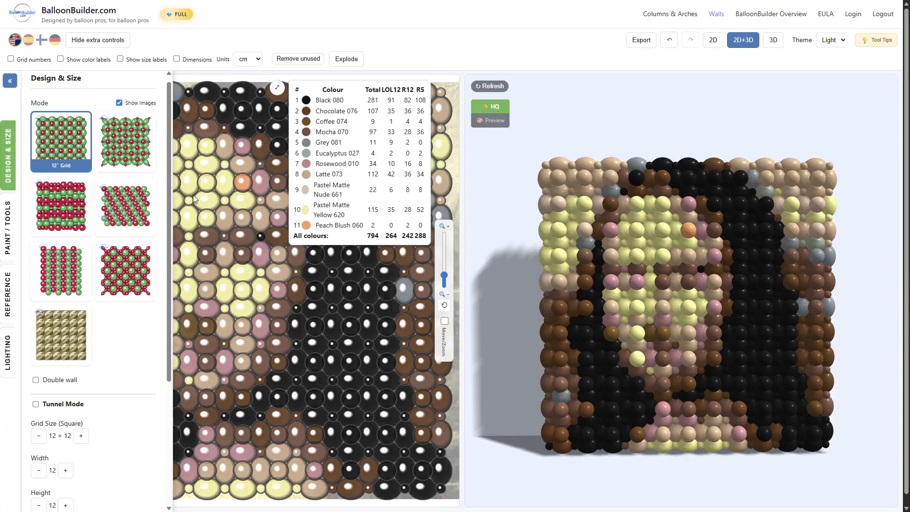
click(63, 201)
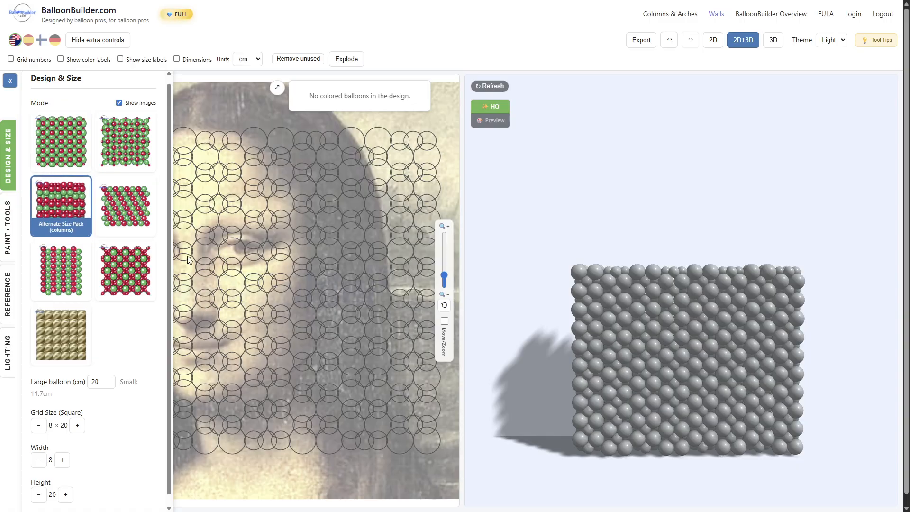
click(8, 303)
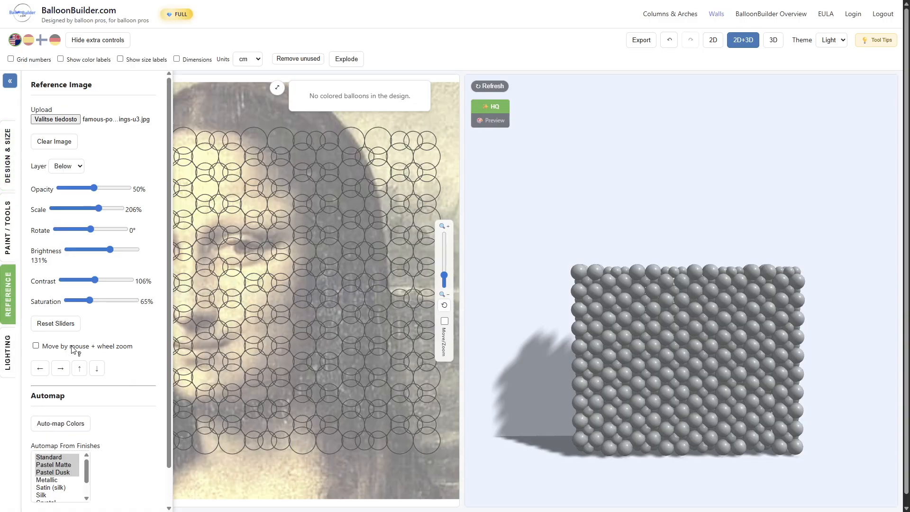
click(58, 424)
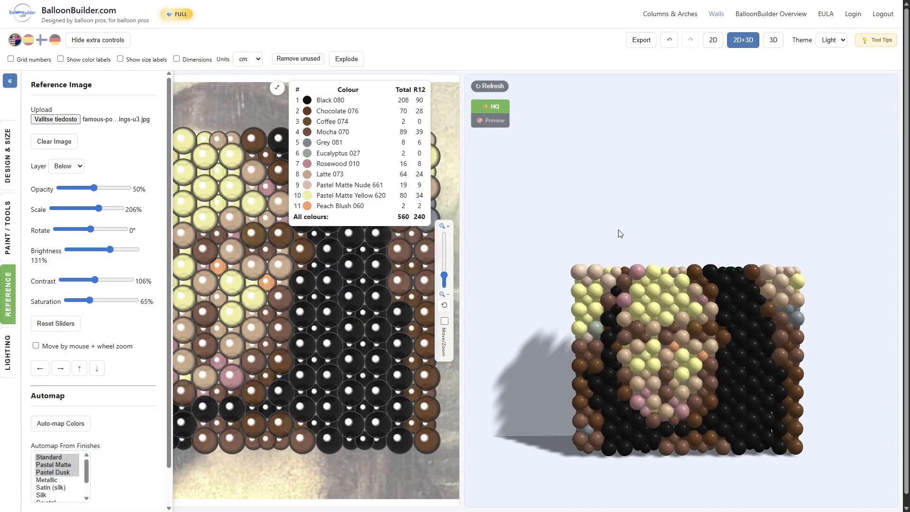
scroll(678, 306, down, 5)
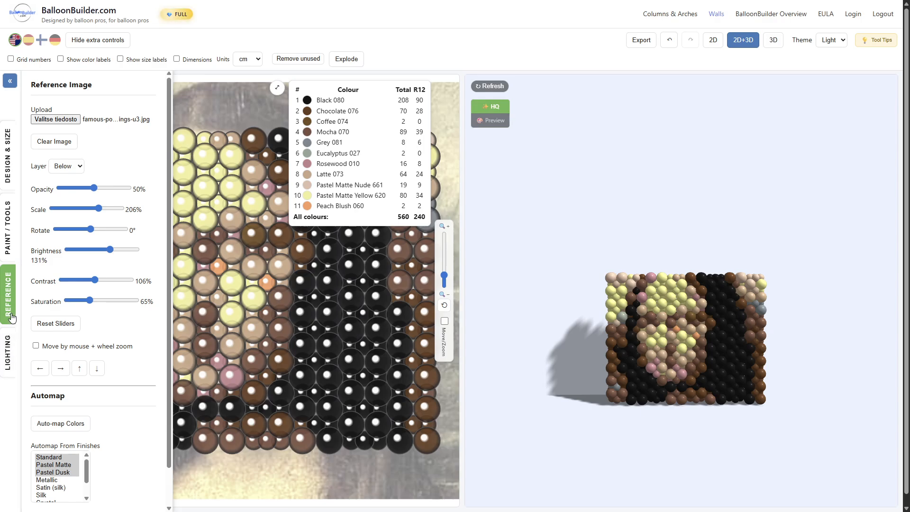
Step: Change the wall design mode to Foilballoon Wall, auto-map the reference colors onto it, and inspect the foil wall in 3D
click(8, 174)
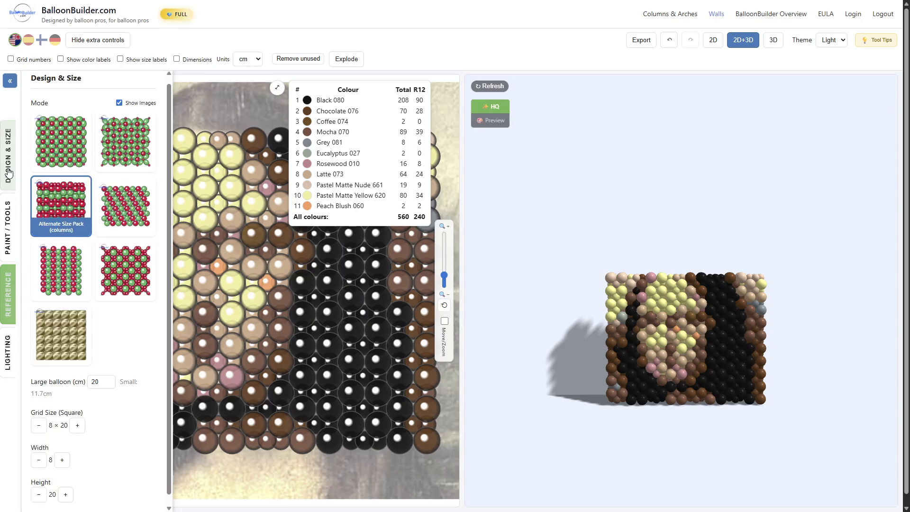
click(54, 338)
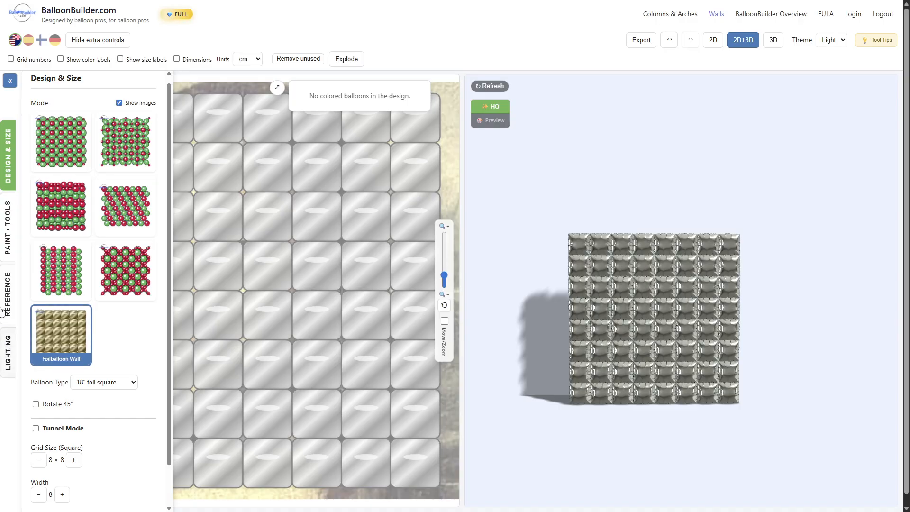
click(9, 296)
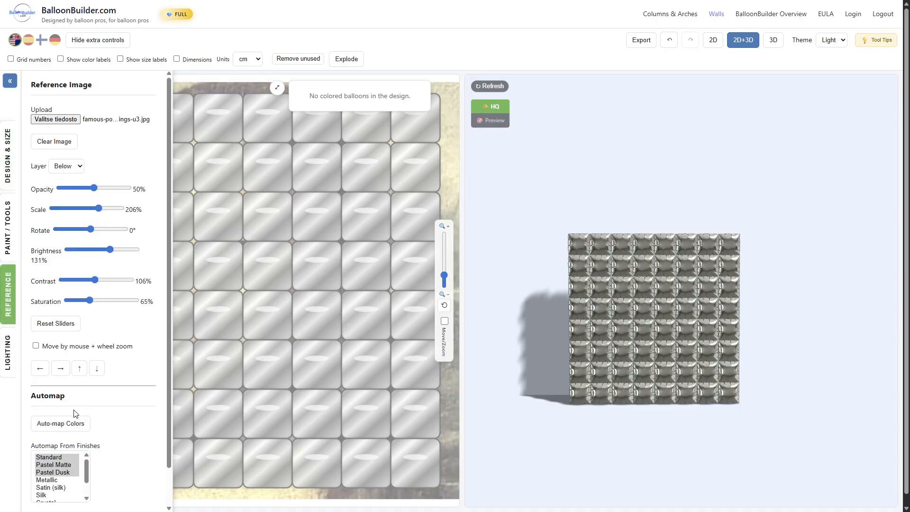
click(70, 423)
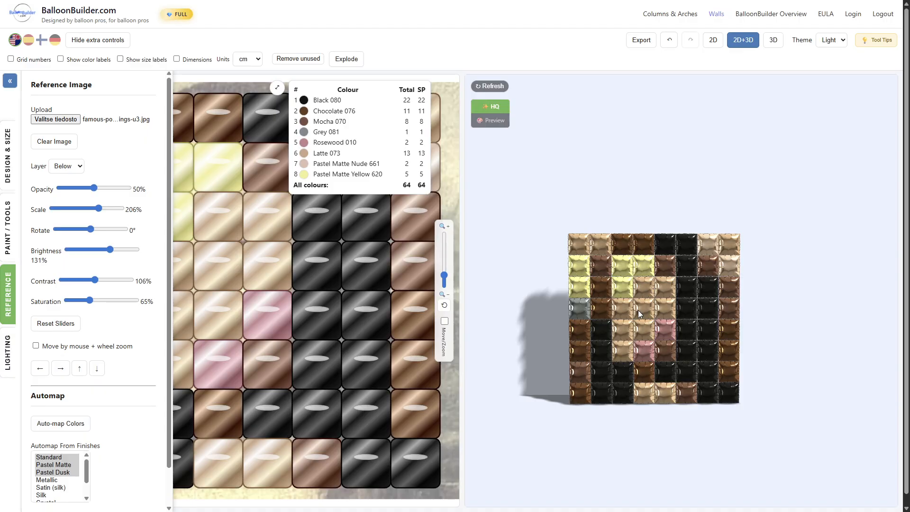
scroll(637, 310, up, 5)
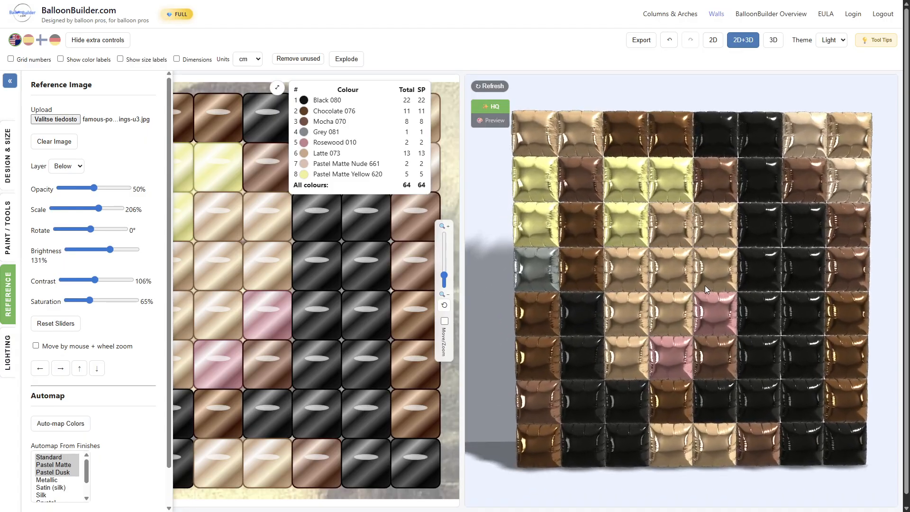
drag(704, 286, 592, 296)
drag(663, 313, 708, 304)
scroll(718, 292, down, 4)
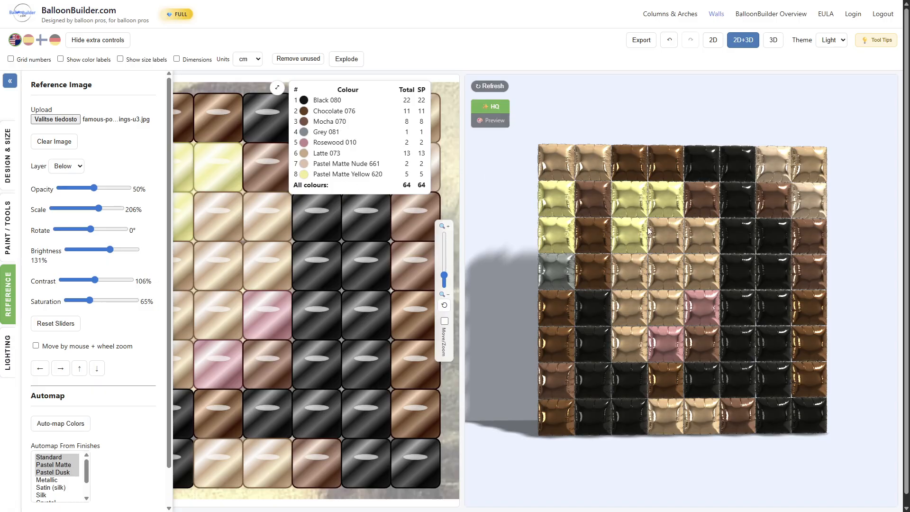
drag(662, 385, 665, 302)
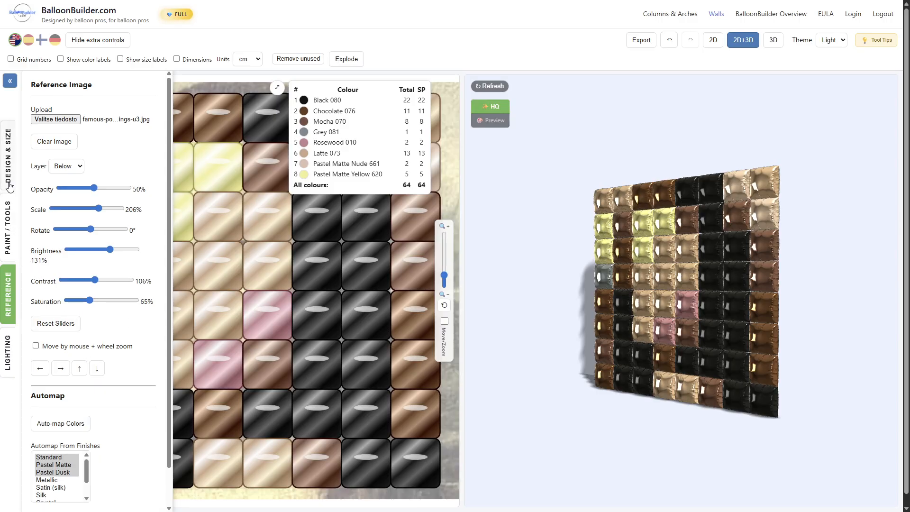
Step: Change the wall design mode to Duplet Square Pack (90°)
click(8, 161)
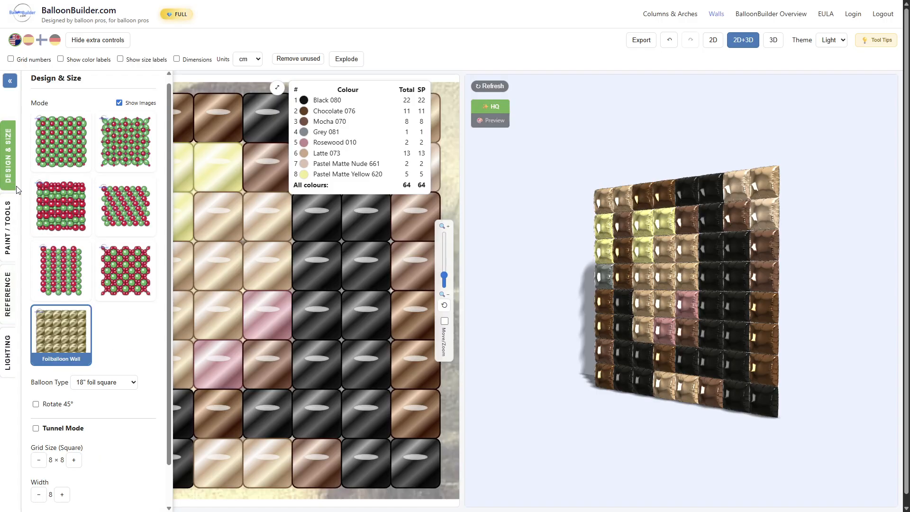
click(53, 265)
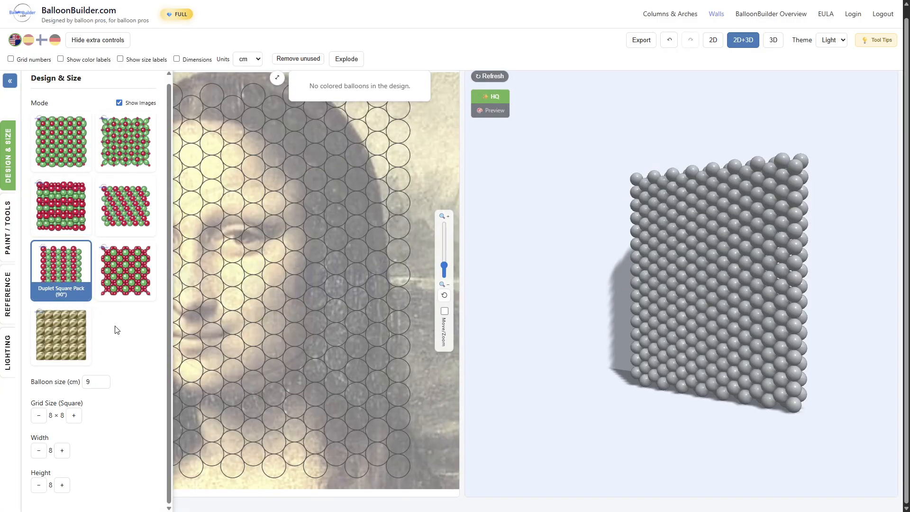
click(9, 237)
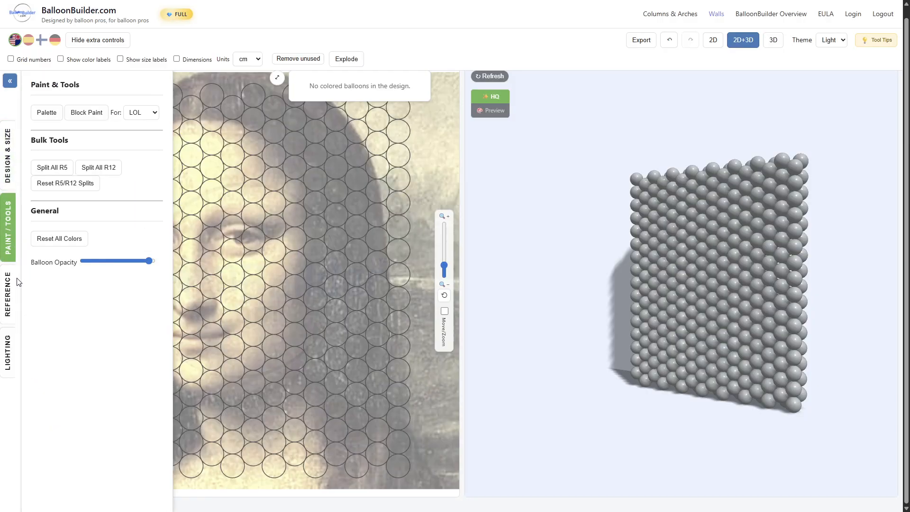
click(8, 156)
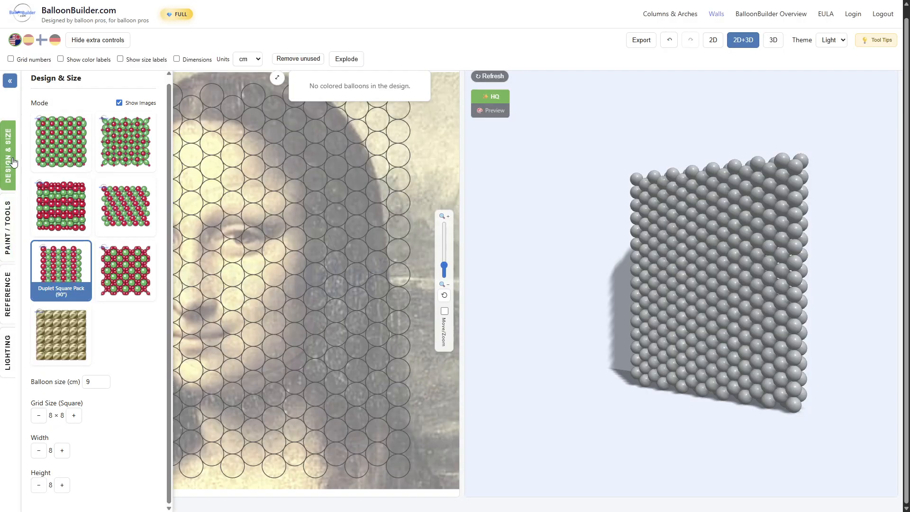
Step: Change the wall design mode back to 12" Grid
click(61, 142)
drag(681, 255, 715, 269)
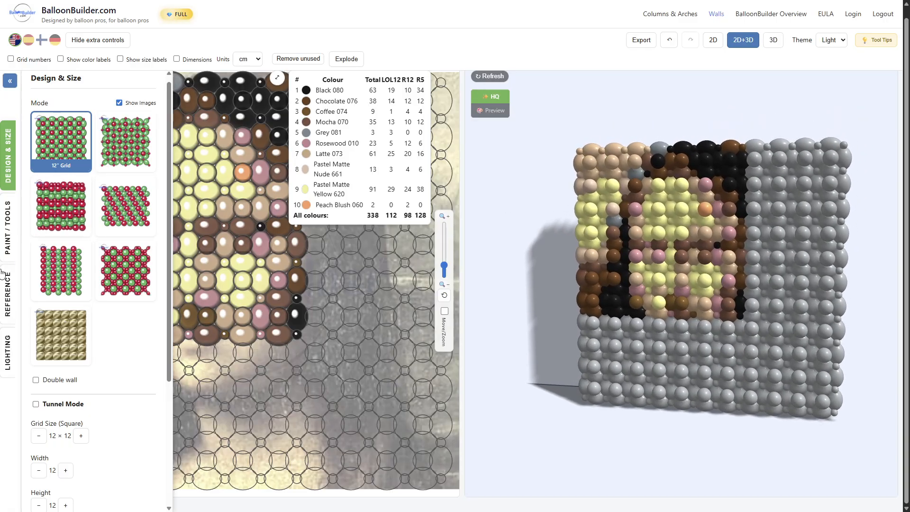
click(8, 289)
click(9, 252)
click(5, 303)
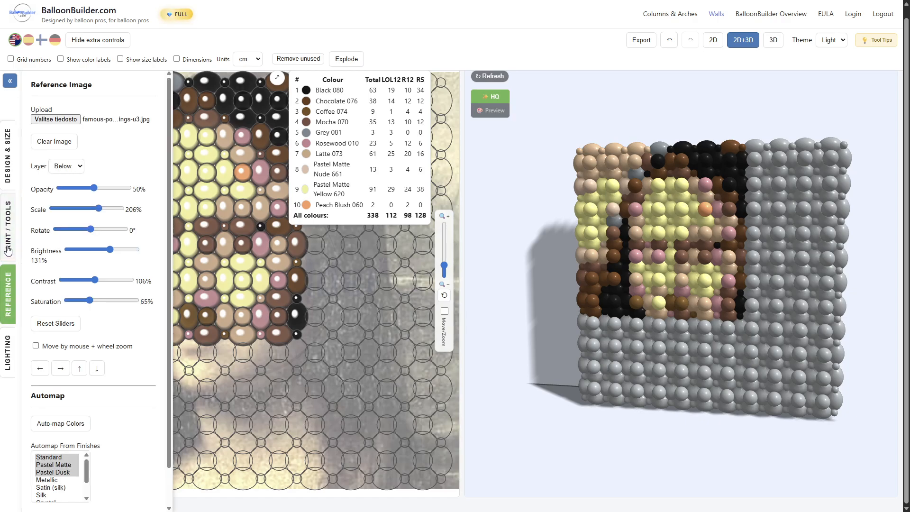
Step: Reset all balloon colors on the 12" grid wall and clear its reference image
click(7, 253)
click(53, 242)
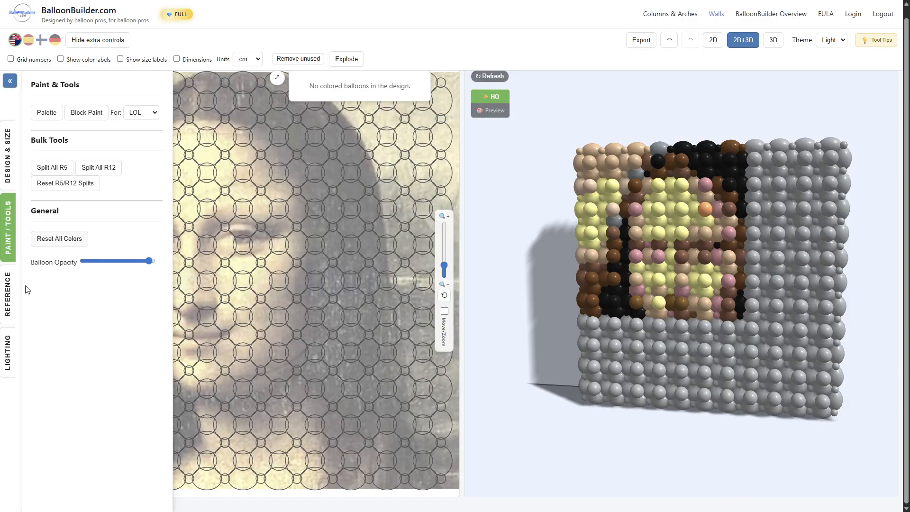
click(8, 294)
click(42, 145)
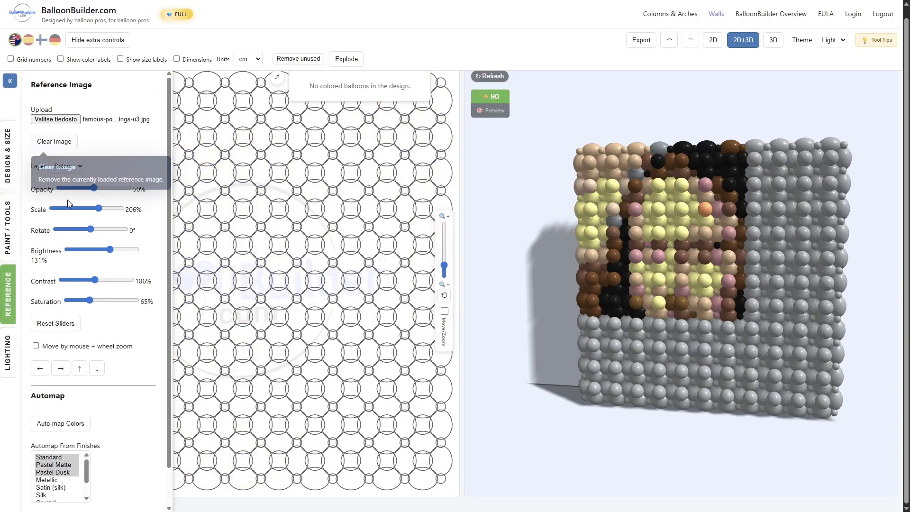
Step: Split all R12 balloons of the grid wall into smaller clusters and refresh the 3D model
click(8, 239)
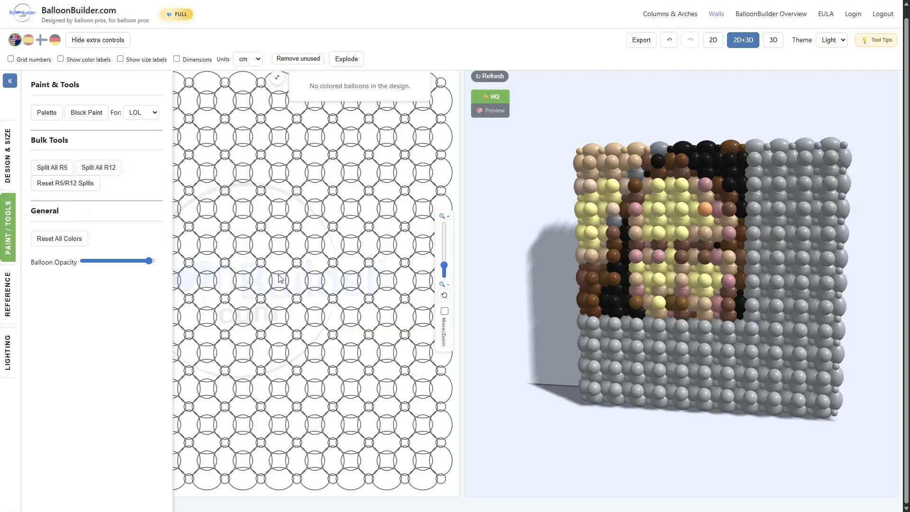
click(99, 168)
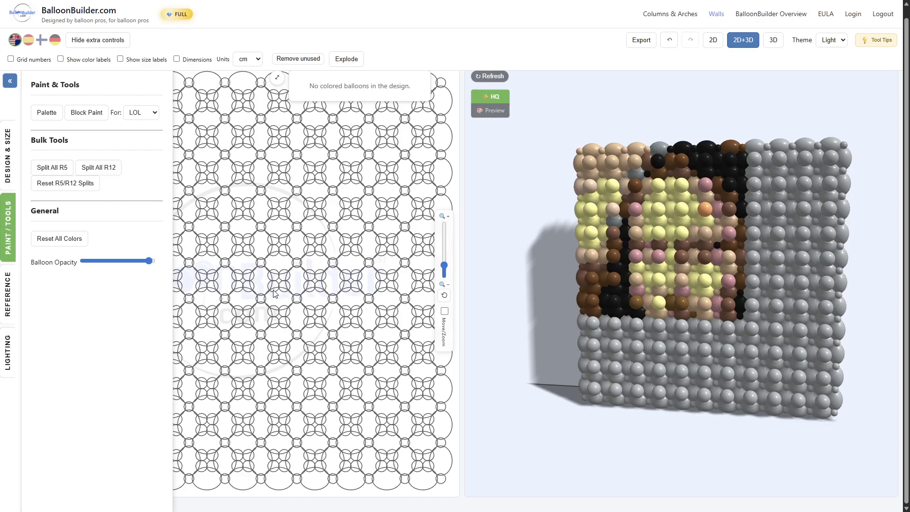
click(490, 76)
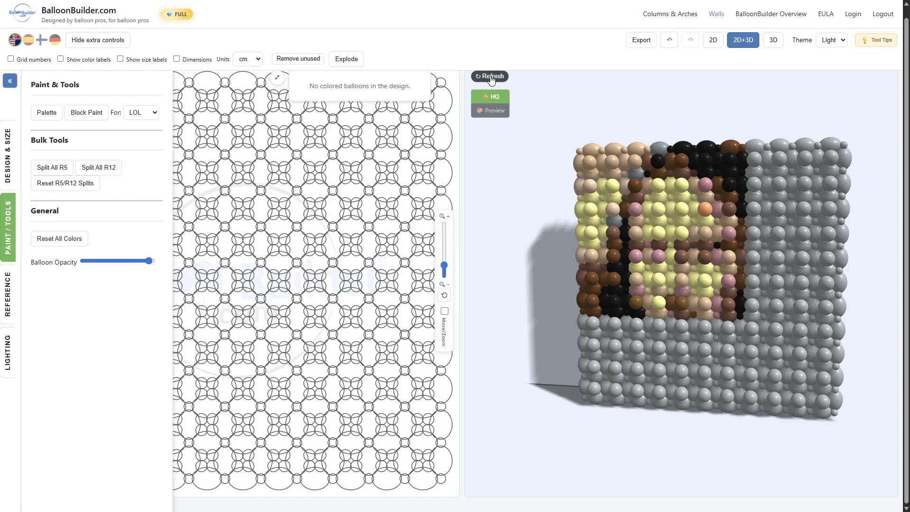
Step: Examine the split R12 clusters on the 3D wall up close and from several angles
scroll(670, 223, up, 5)
scroll(657, 201, up, 10)
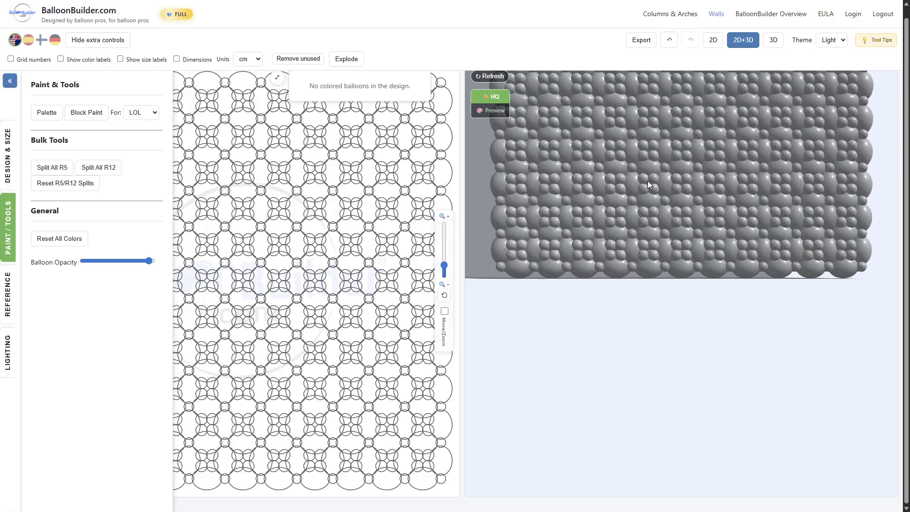
scroll(607, 322, up, 2)
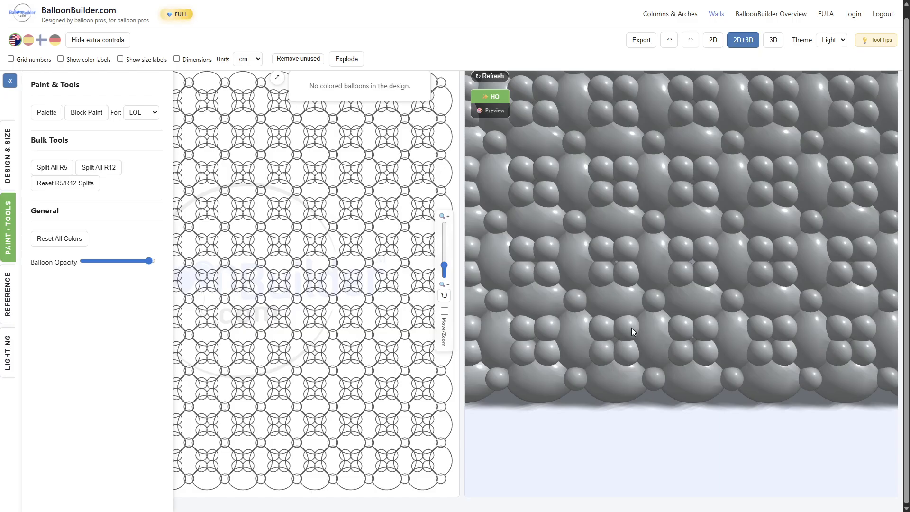
scroll(623, 281, down, 15)
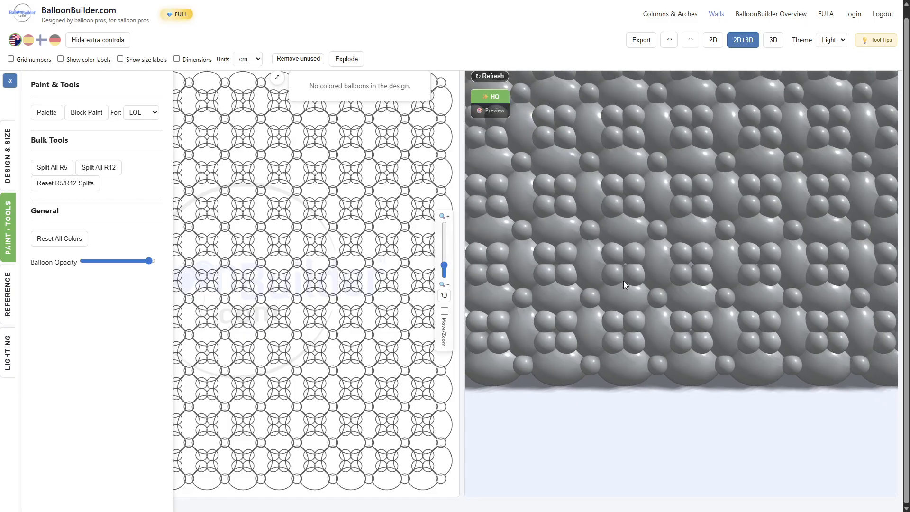
drag(675, 238, 588, 124)
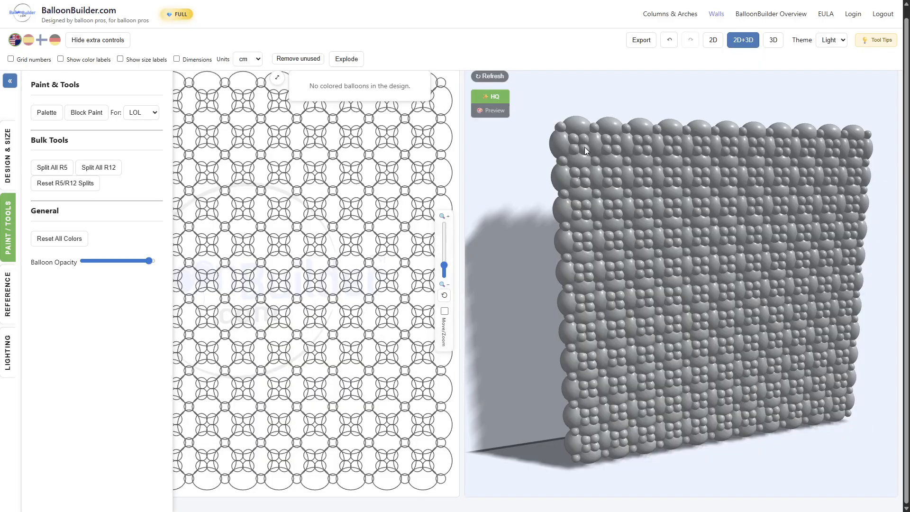
drag(581, 156, 781, 125)
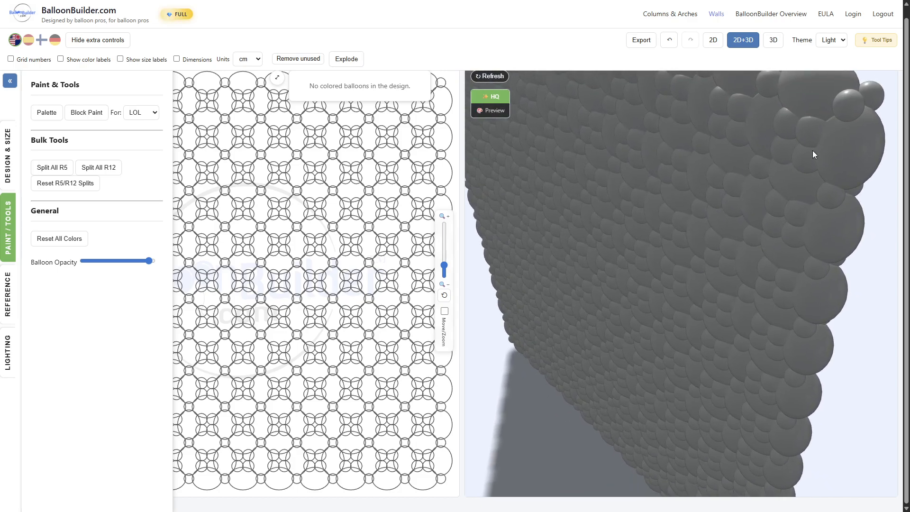
drag(813, 155, 670, 217)
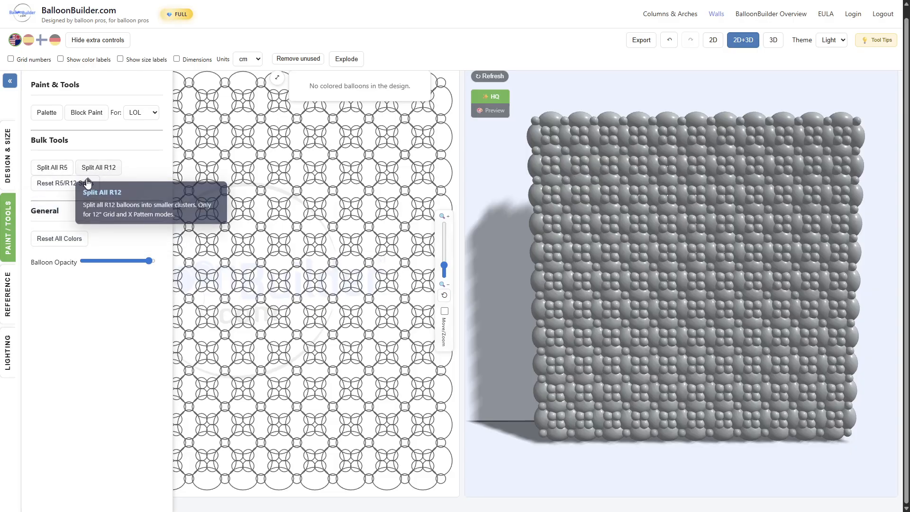
Step: Reset the R5/R12 splits across the wall and check the restored balloons in 3D
click(58, 185)
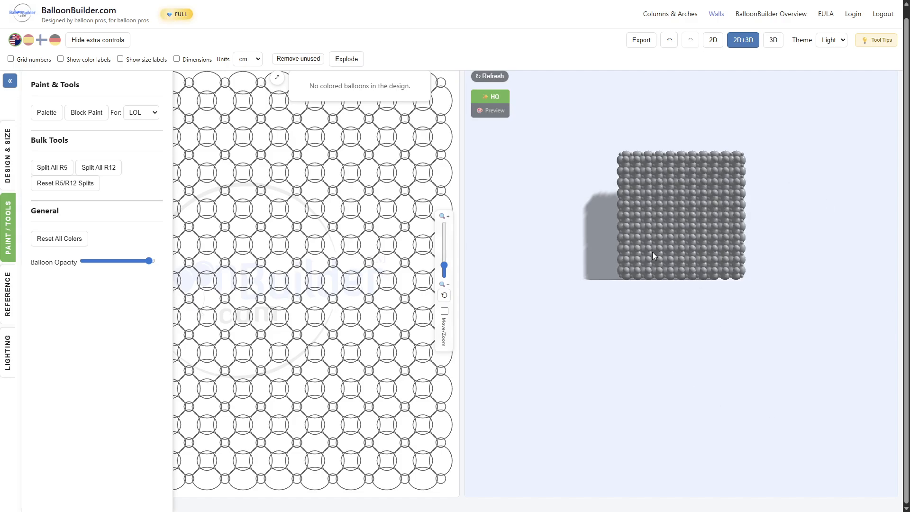
scroll(650, 208, up, 8)
drag(661, 242, 672, 373)
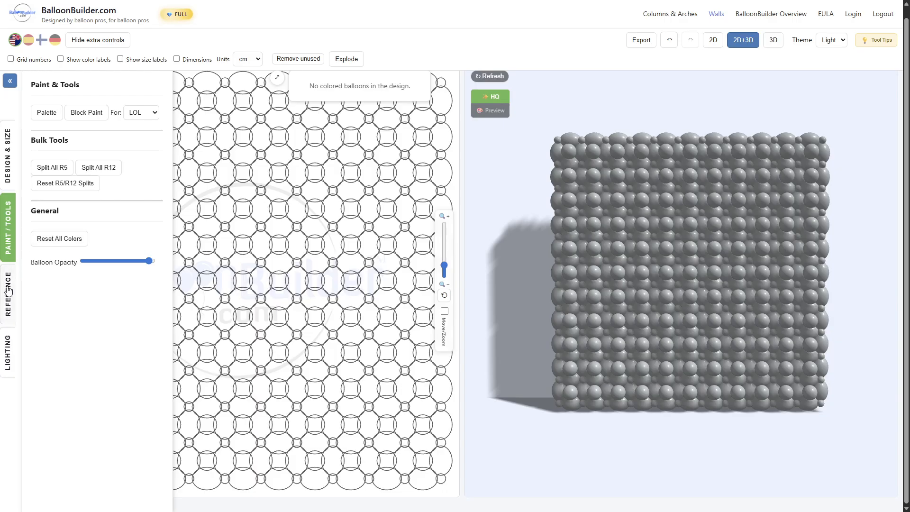
Step: Block-paint all LOL balloons across the 12" grid wall with standard Black 080
click(79, 118)
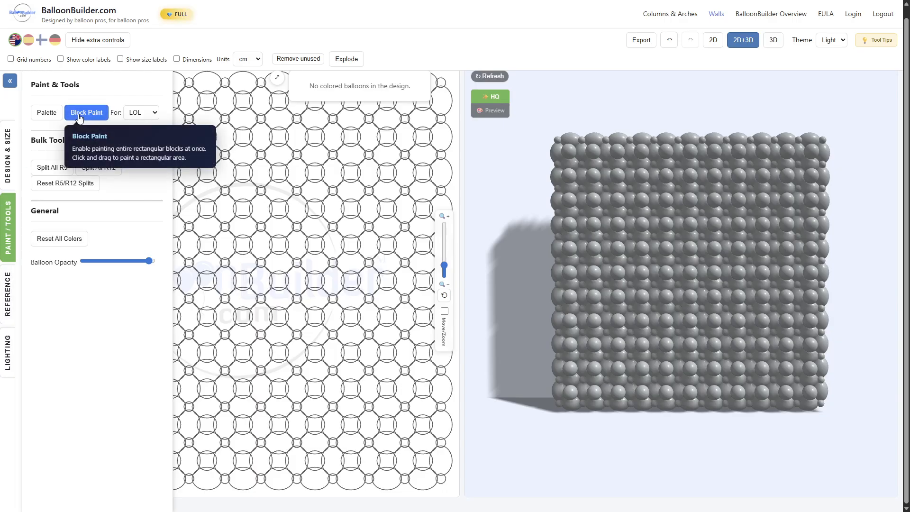
click(47, 117)
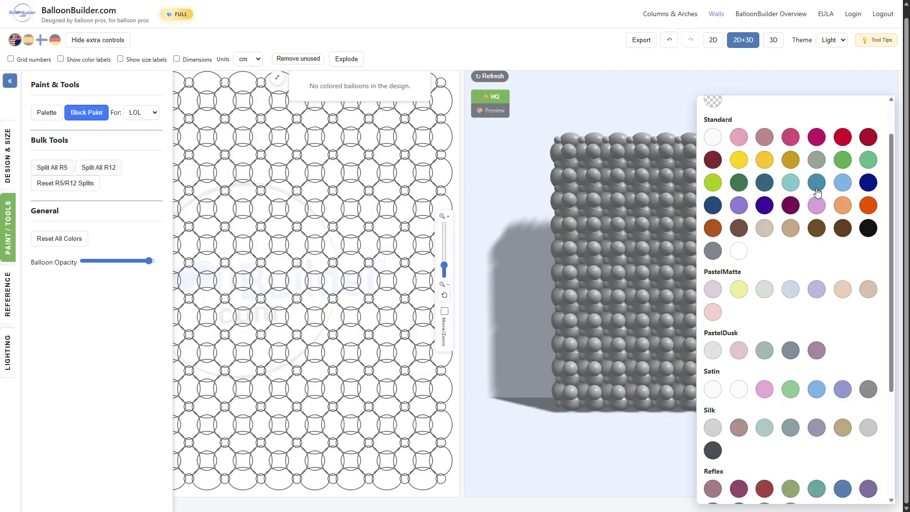
click(868, 230)
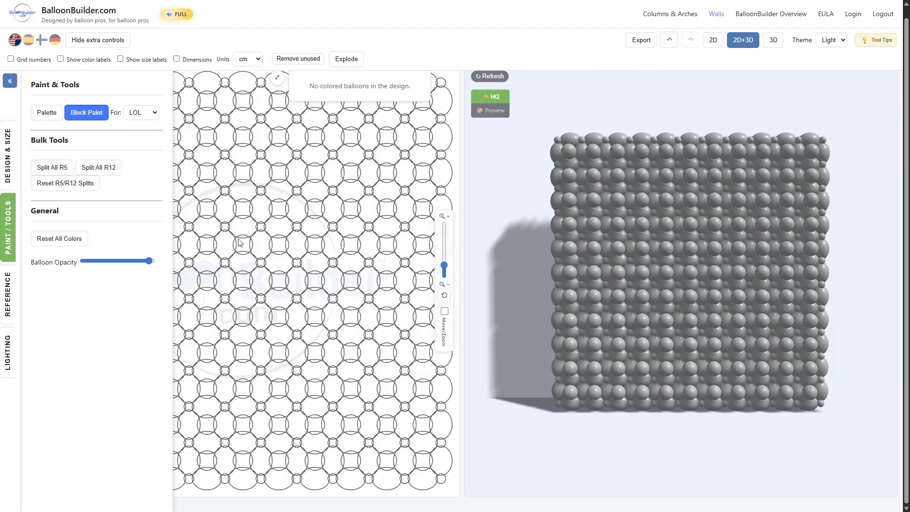
click(6, 219)
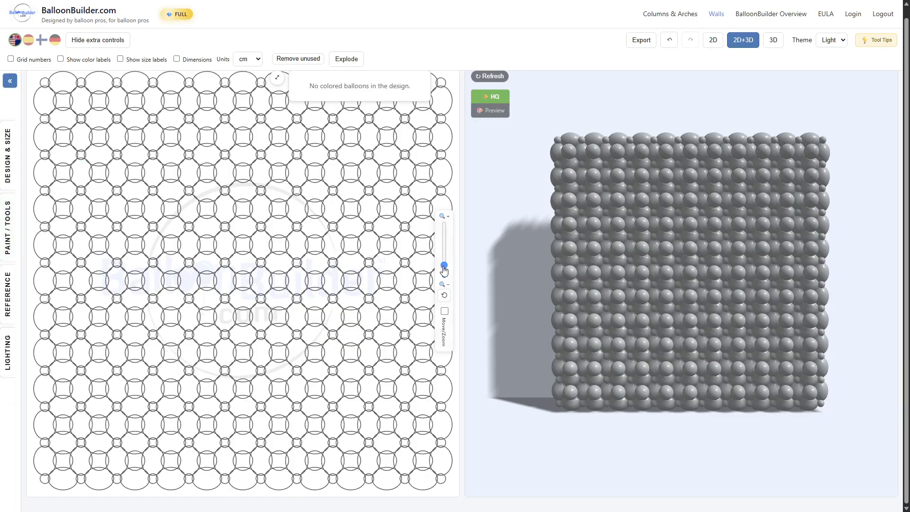
click(444, 270)
drag(444, 267, 444, 270)
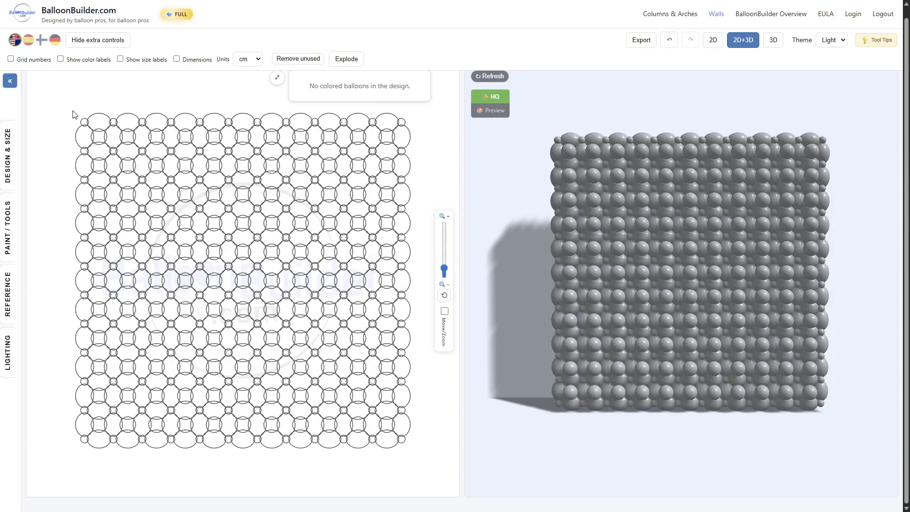
mouse_move(73, 114)
mouse_down()
mouse_move(142, 189)
mouse_move(386, 401)
mouse_move(416, 440)
mouse_move(413, 454)
mouse_up()
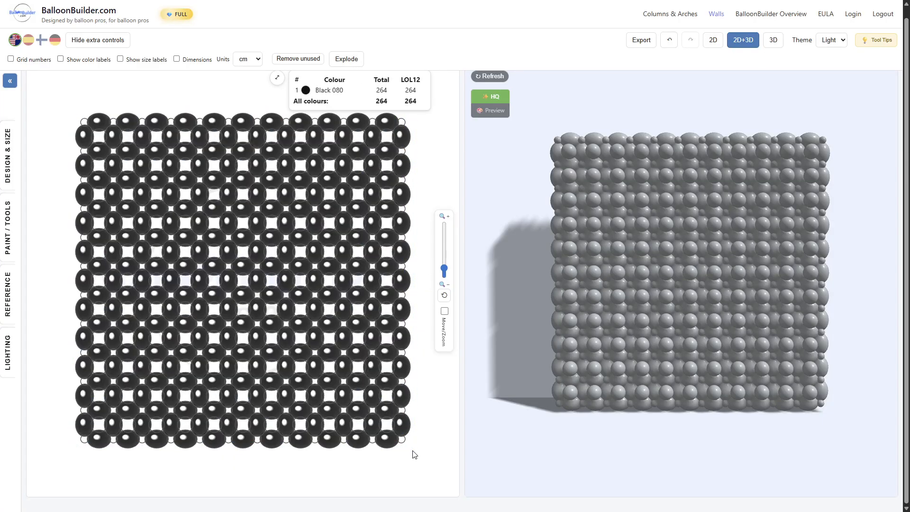
Step: Set Block Paint to target all balloon types and fill the entire wall with Black 080
click(9, 195)
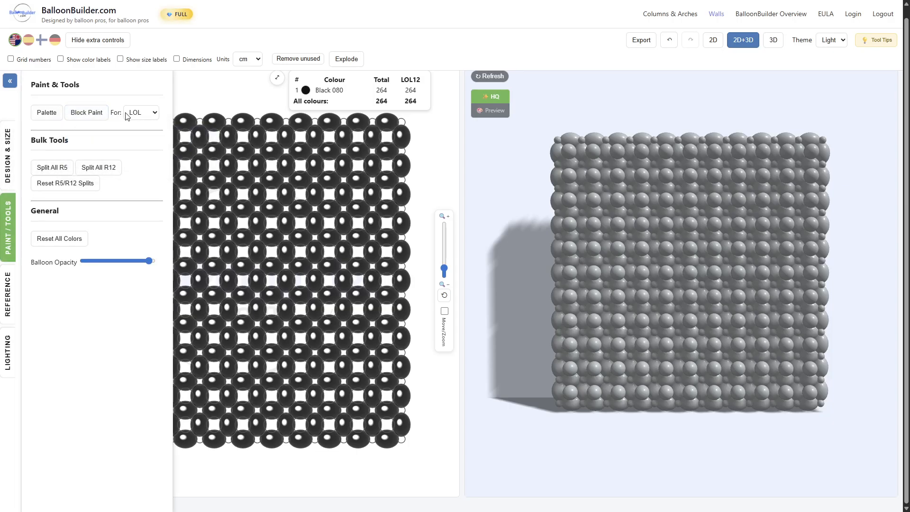
click(137, 113)
click(137, 121)
click(87, 113)
click(8, 249)
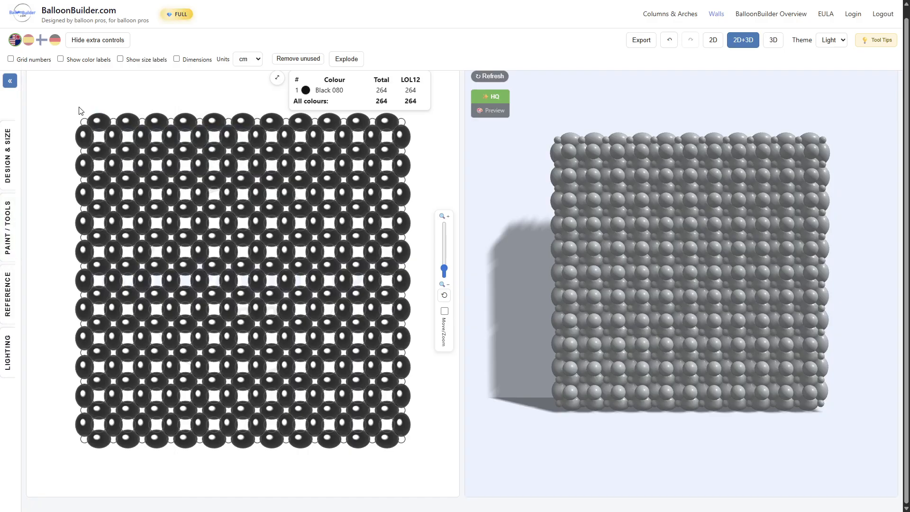
mouse_move(77, 108)
mouse_down()
mouse_move(159, 220)
mouse_move(358, 409)
mouse_move(412, 446)
mouse_up()
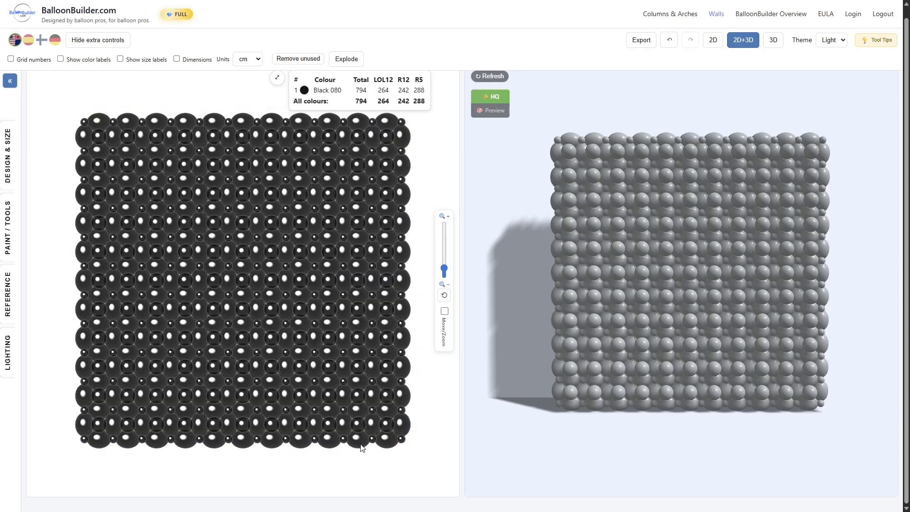
Step: Block-paint with the None color on both sides below the top rows, leaving a black T shape
click(8, 228)
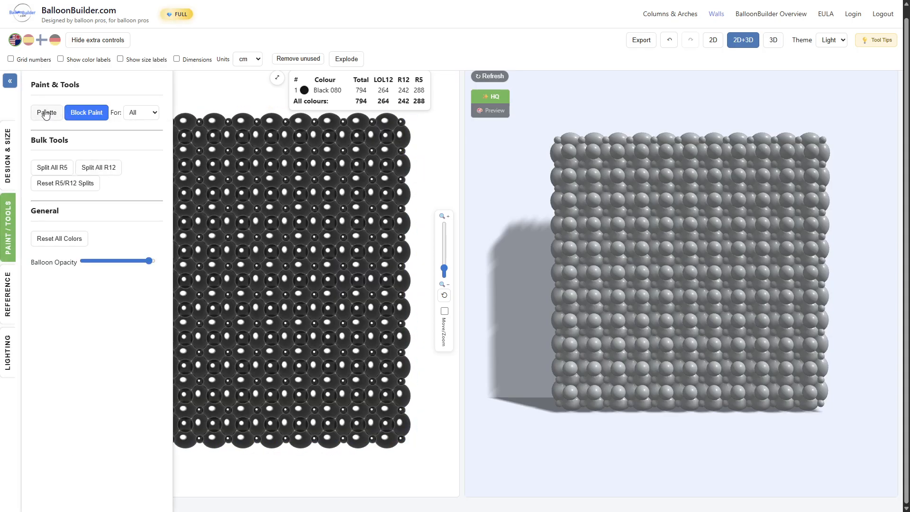
scroll(757, 266, up, 1)
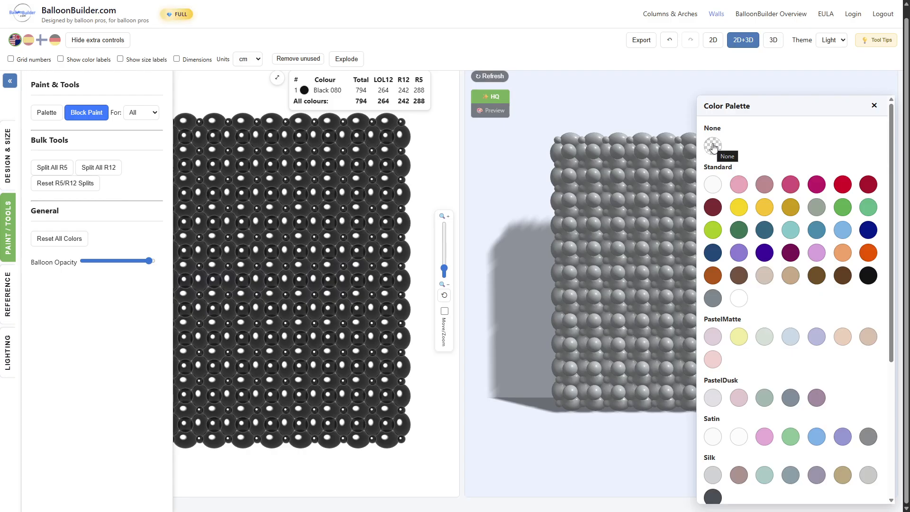
click(712, 146)
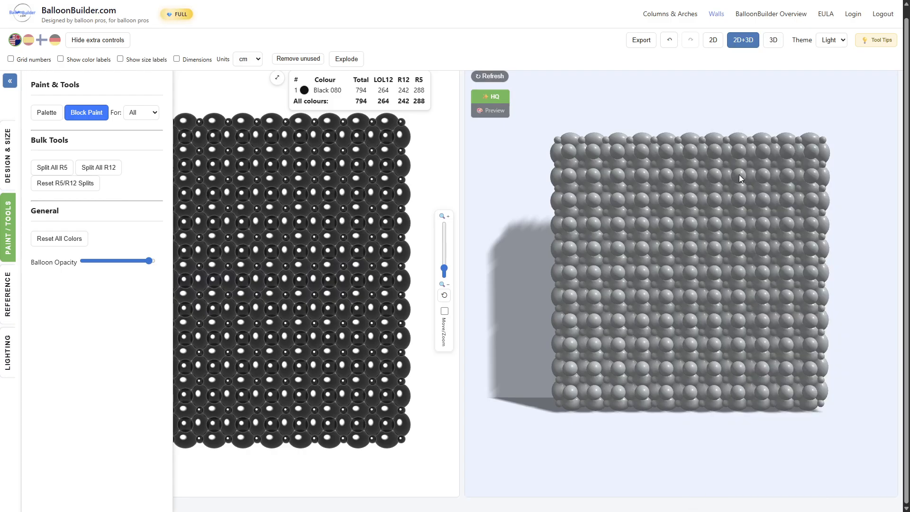
click(10, 231)
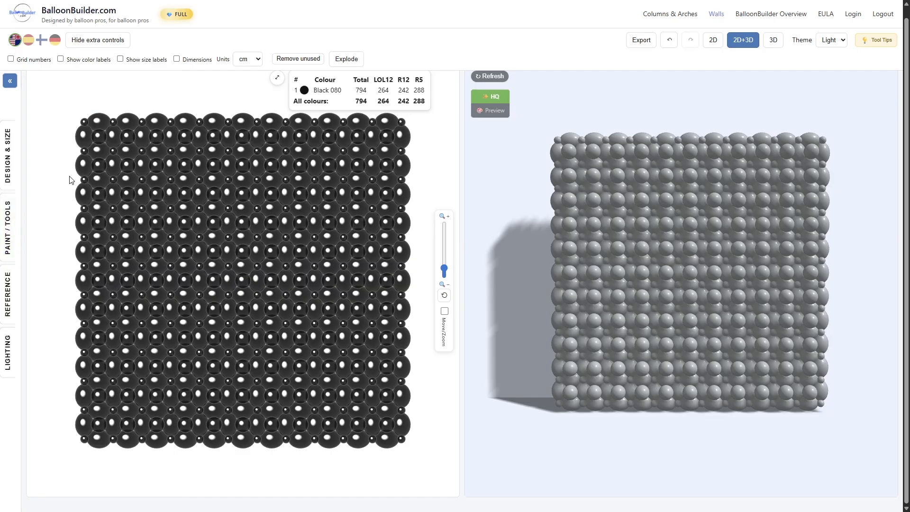
mouse_move(107, 207)
mouse_down()
mouse_move(197, 376)
mouse_move(203, 431)
mouse_move(219, 454)
mouse_move(205, 455)
mouse_move(221, 460)
mouse_move(355, 402)
mouse_move(397, 284)
mouse_move(412, 180)
mouse_up()
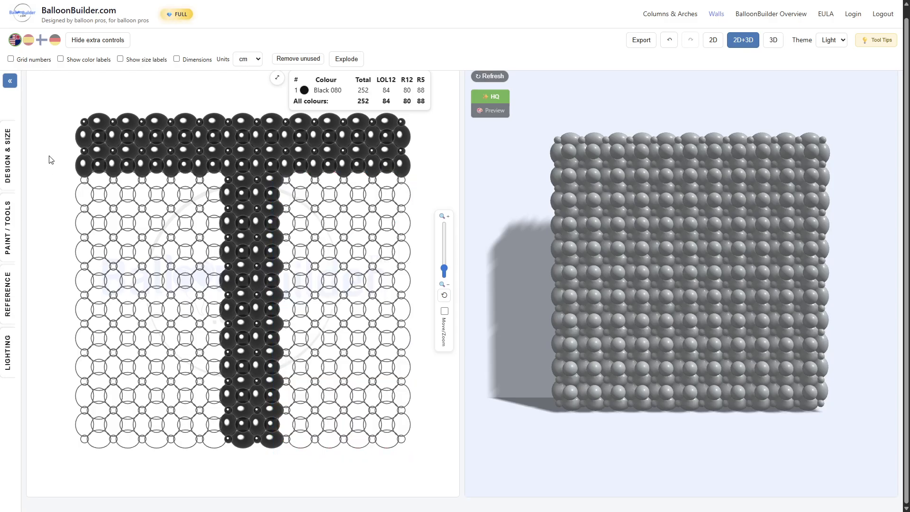
Step: Trim the T by clearing balloons under both crossbar arms and along the stem's right side, keeping the outermost crossbar tips
mouse_move(99, 187)
mouse_down()
mouse_move(117, 161)
mouse_move(212, 162)
mouse_up()
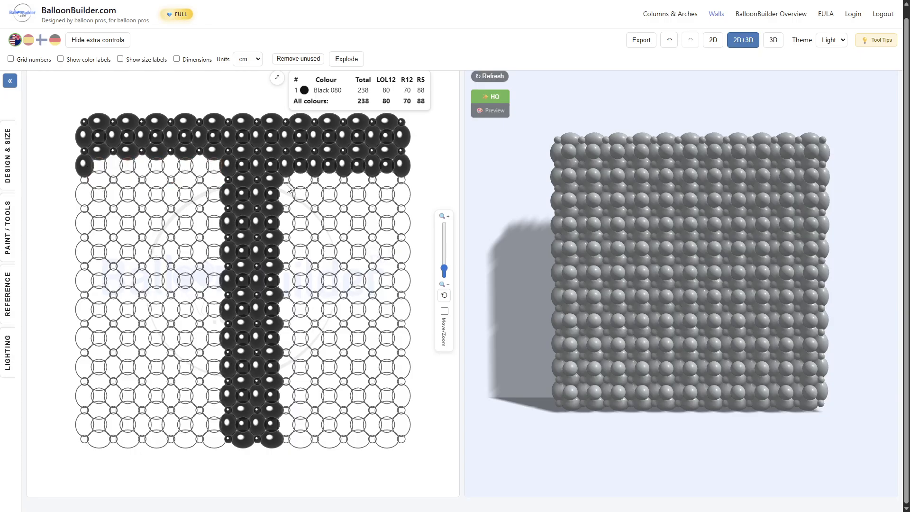
drag(280, 463, 266, 223)
mouse_move(263, 181)
mouse_down()
mouse_move(266, 163)
mouse_move(332, 179)
mouse_move(390, 162)
mouse_up()
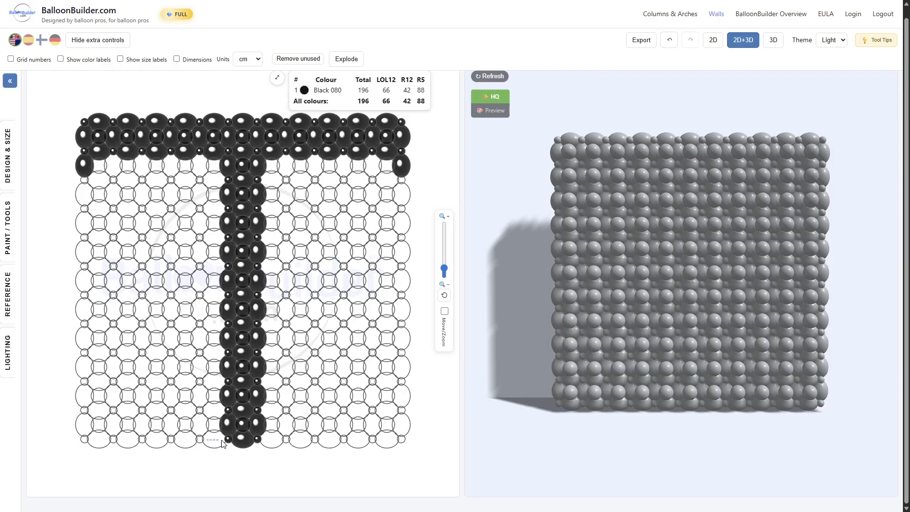
Step: Paint black serif balloons on both sides of the T's foot and small black balloons under both crossbar tips
drag(198, 435, 284, 456)
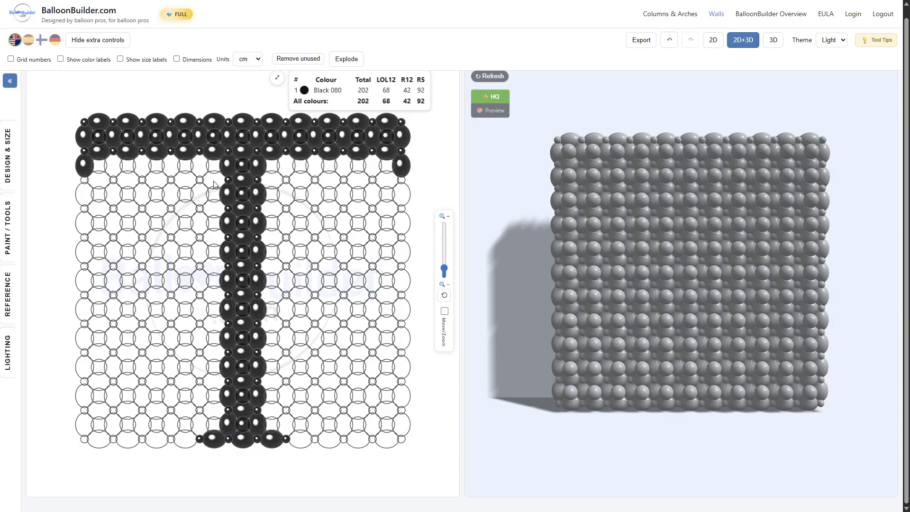
click(84, 180)
click(401, 180)
Step: Refresh the 3D model with the black T and remove the unused balloons around it
click(496, 72)
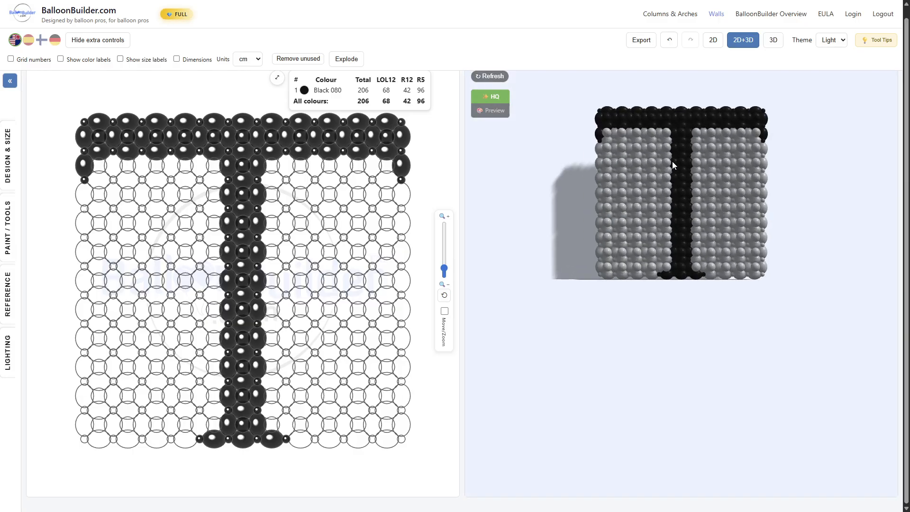
scroll(674, 142, up, 8)
drag(675, 140, 680, 313)
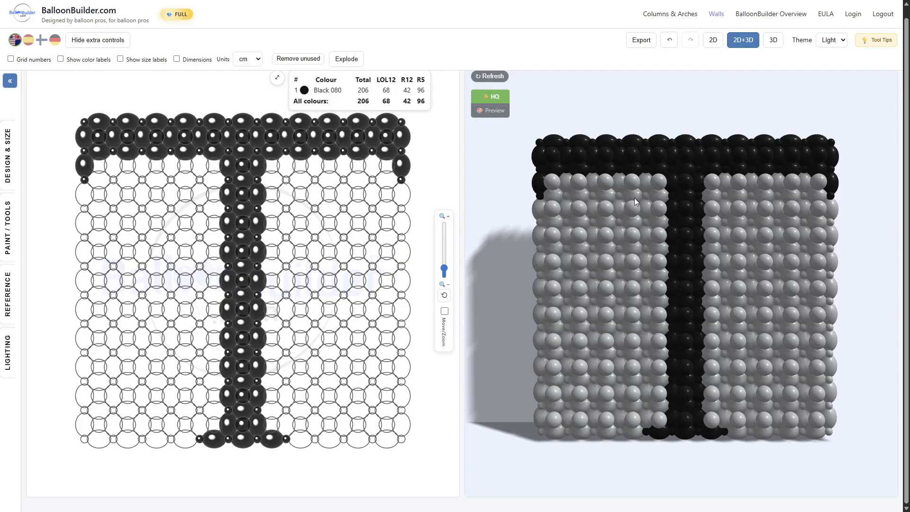
drag(617, 207, 632, 146)
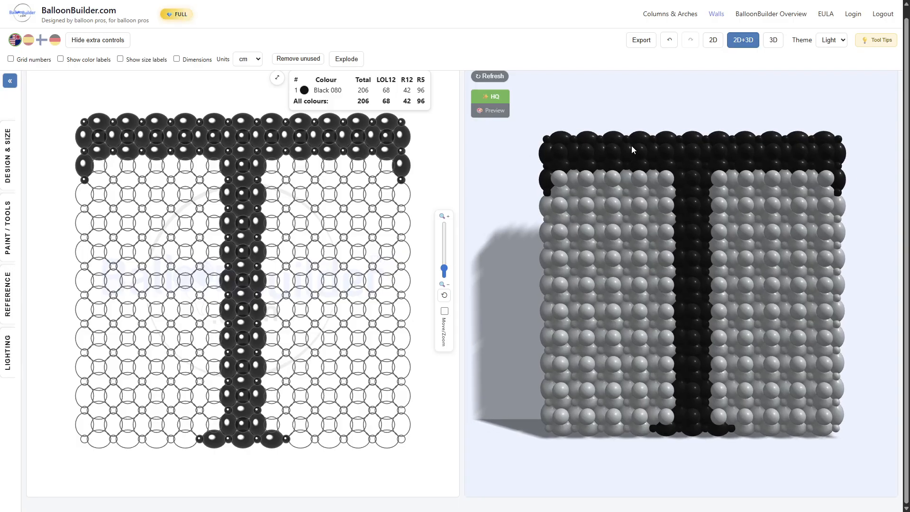
click(305, 60)
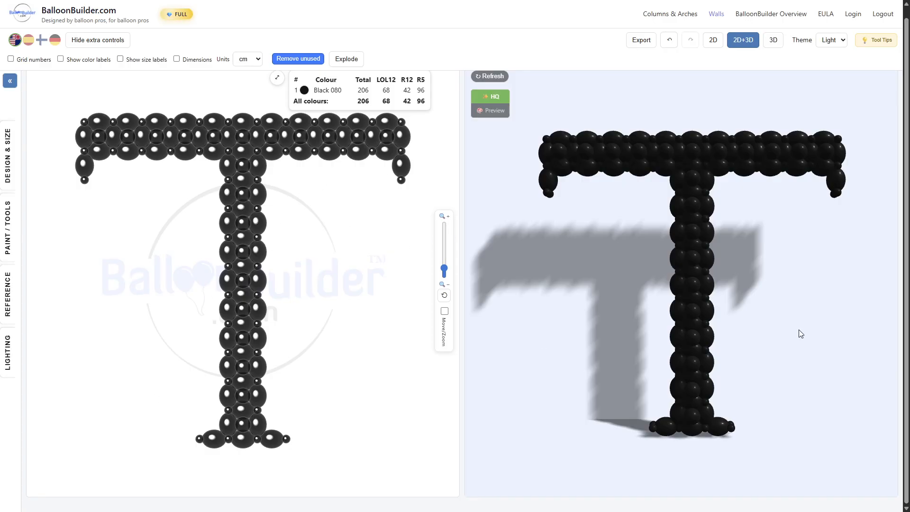
drag(612, 257, 769, 309)
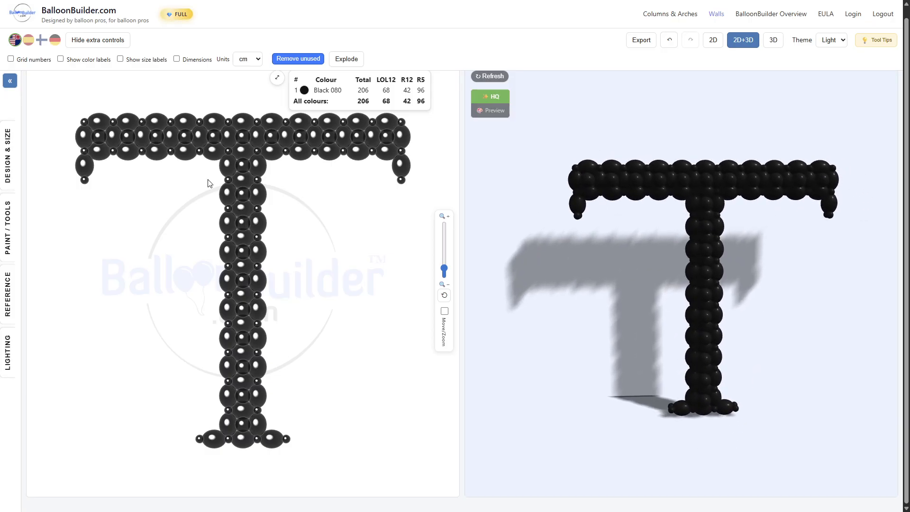
Step: Enable Double wall for the T design
click(7, 156)
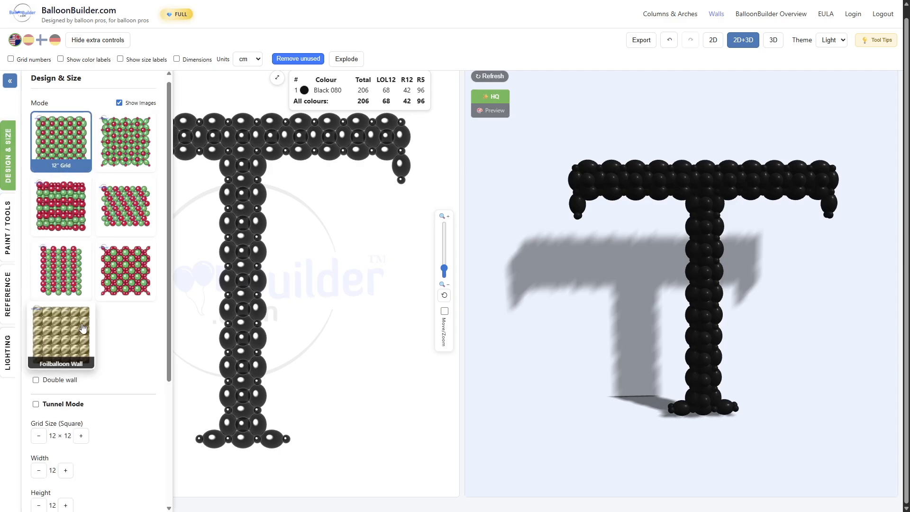
scroll(82, 327, down, 4)
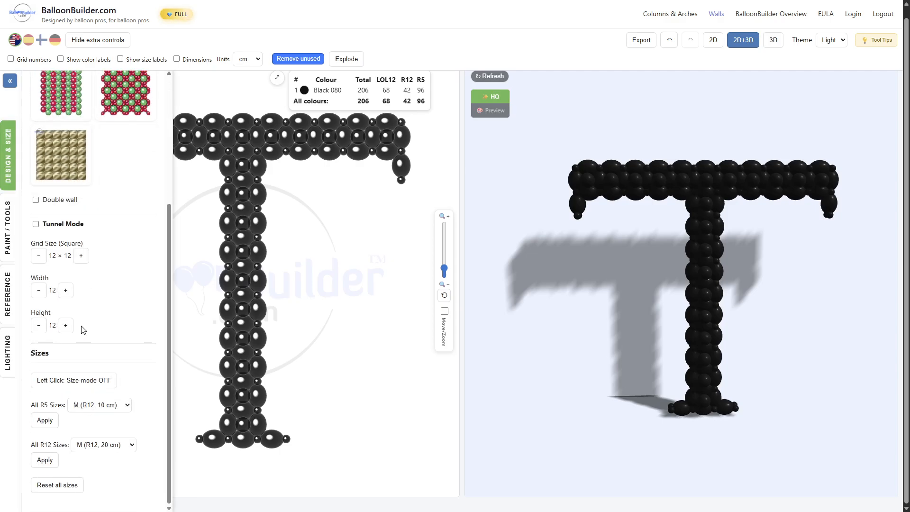
click(36, 200)
Step: Examine the double-walled T in 3D from the side, from the front and at different distances
drag(687, 184, 644, 175)
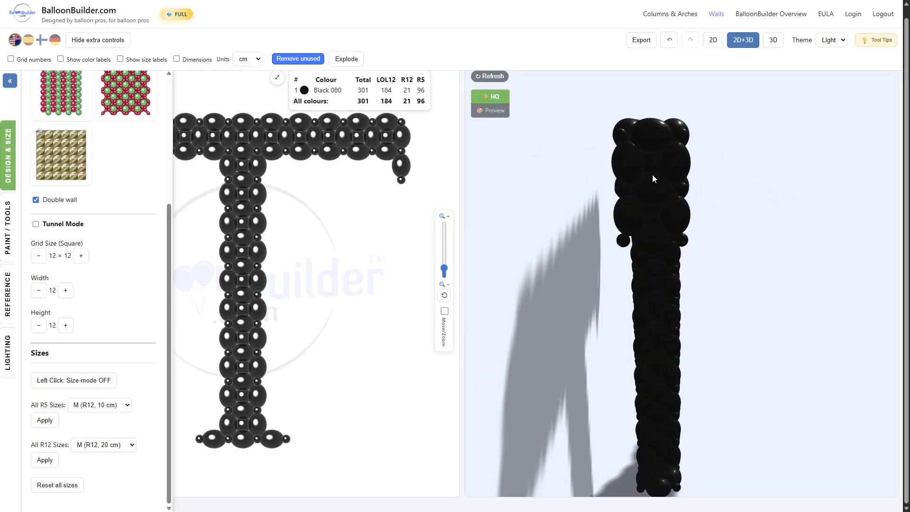
drag(703, 194, 521, 163)
drag(738, 157, 654, 152)
scroll(720, 222, down, 3)
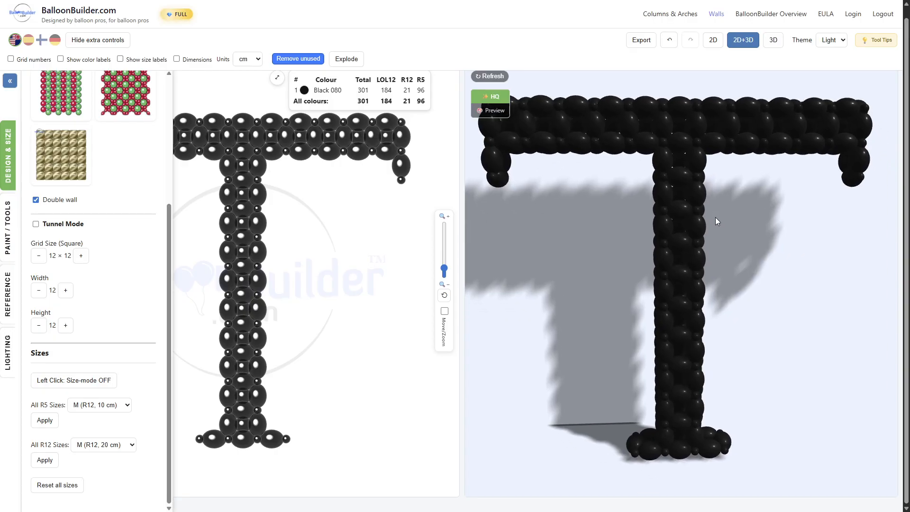
drag(700, 270, 694, 263)
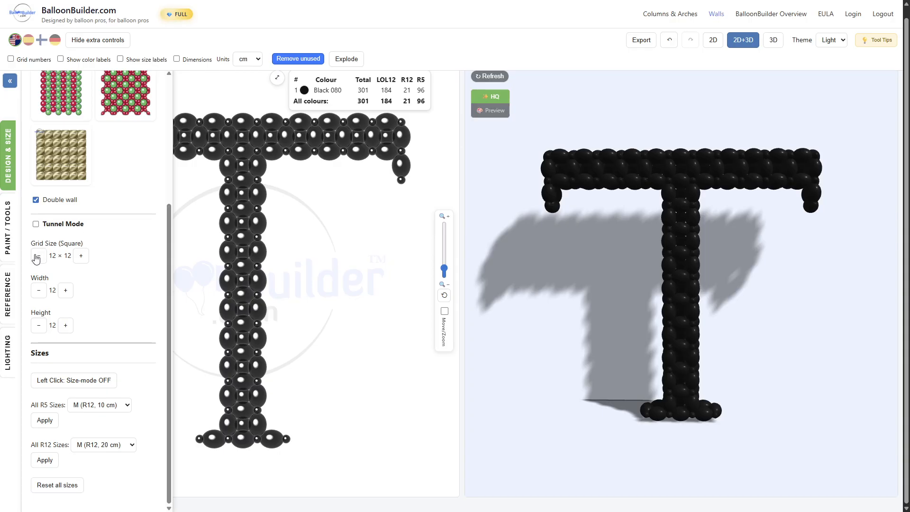
scroll(726, 237, down, 3)
mouse_move(715, 253)
mouse_down()
mouse_move(661, 257)
mouse_move(697, 230)
mouse_move(747, 259)
mouse_move(715, 259)
mouse_up()
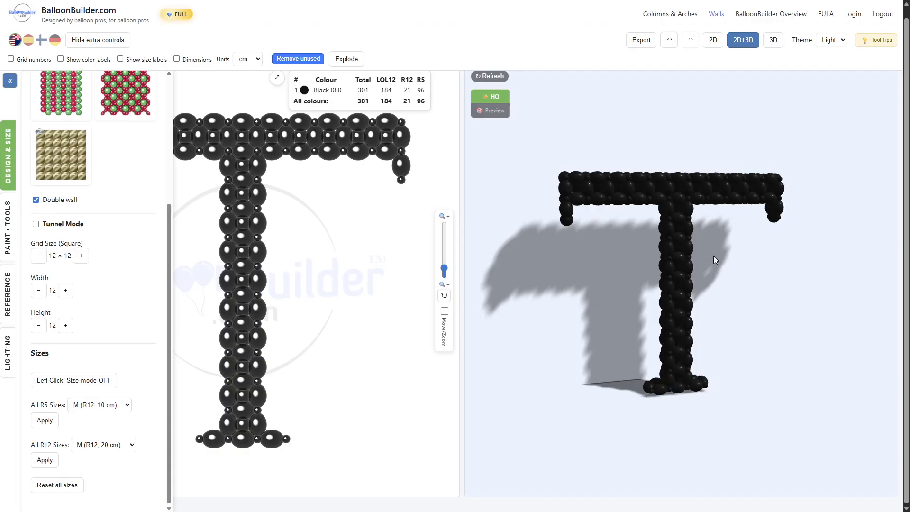
scroll(654, 238, up, 3)
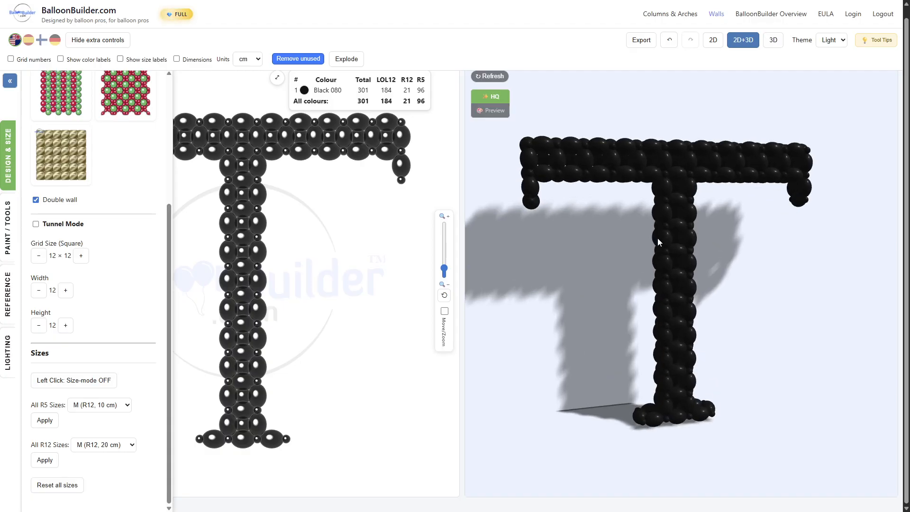
drag(708, 263, 695, 257)
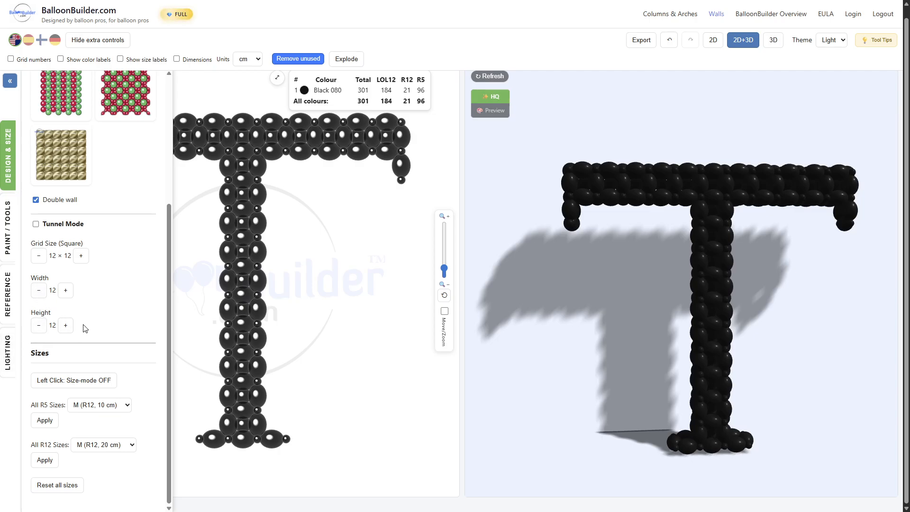
Step: Review the reference image settings, set the 3D camera lens to Portrait (80mm) and look through the lighting options
click(8, 291)
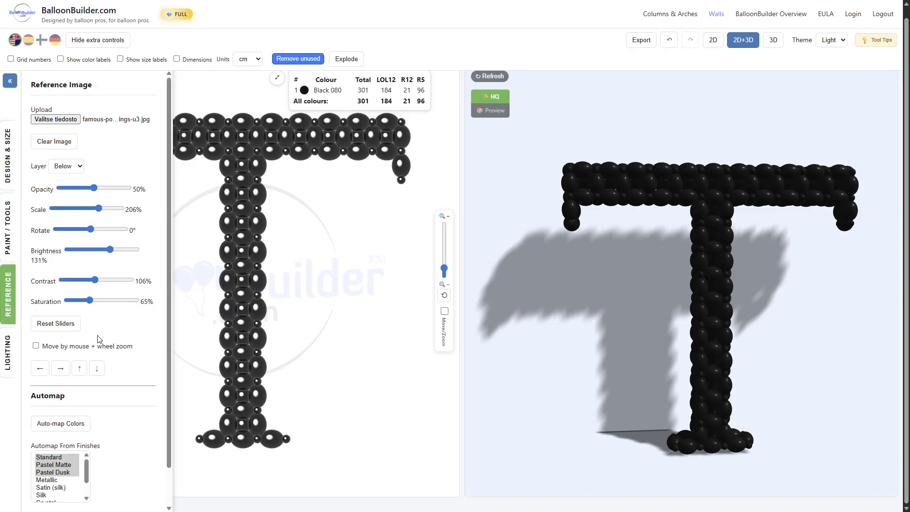
scroll(115, 336, down, 1)
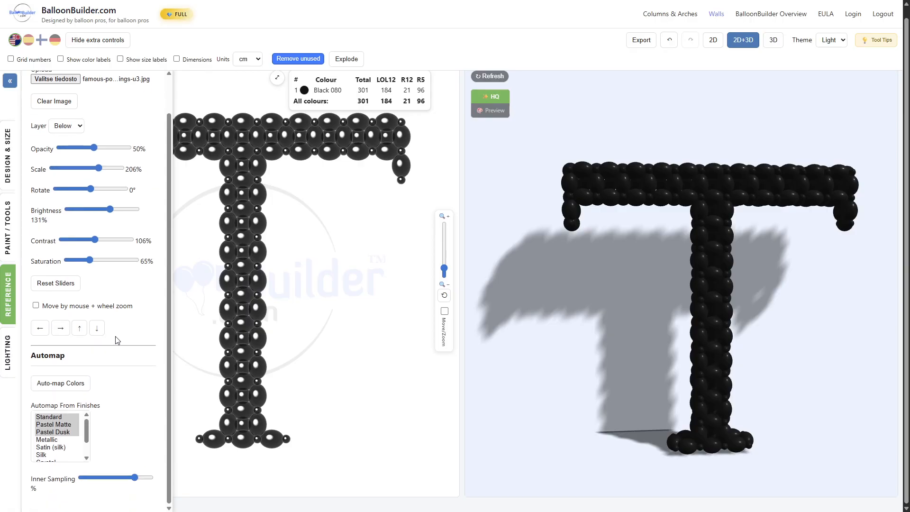
click(3, 359)
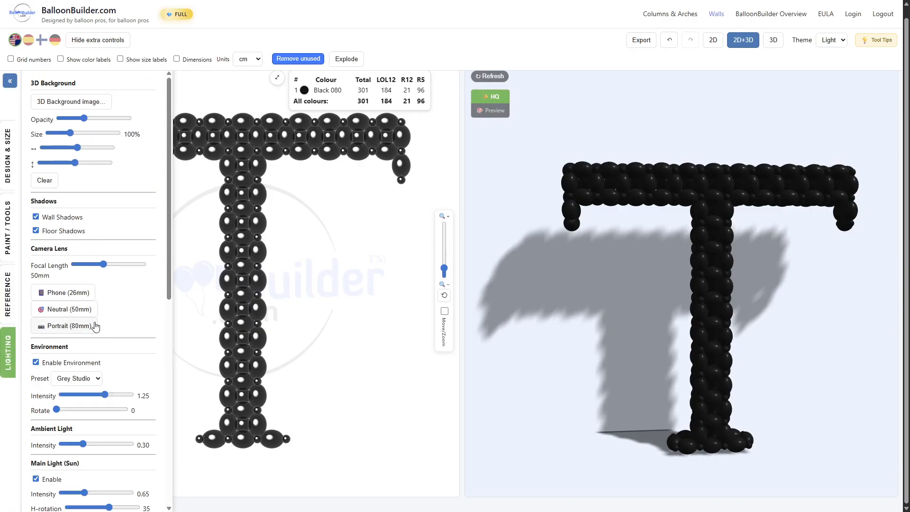
click(81, 327)
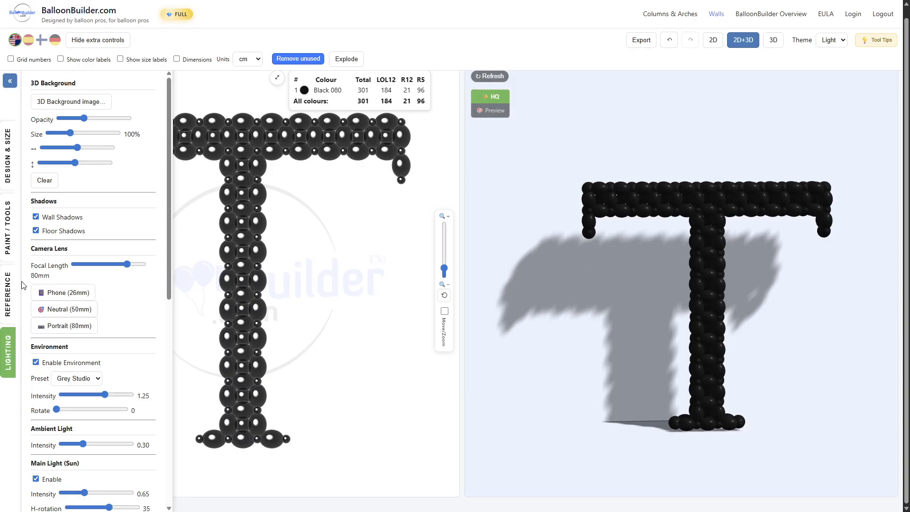
scroll(110, 313, down, 5)
scroll(111, 313, up, 7)
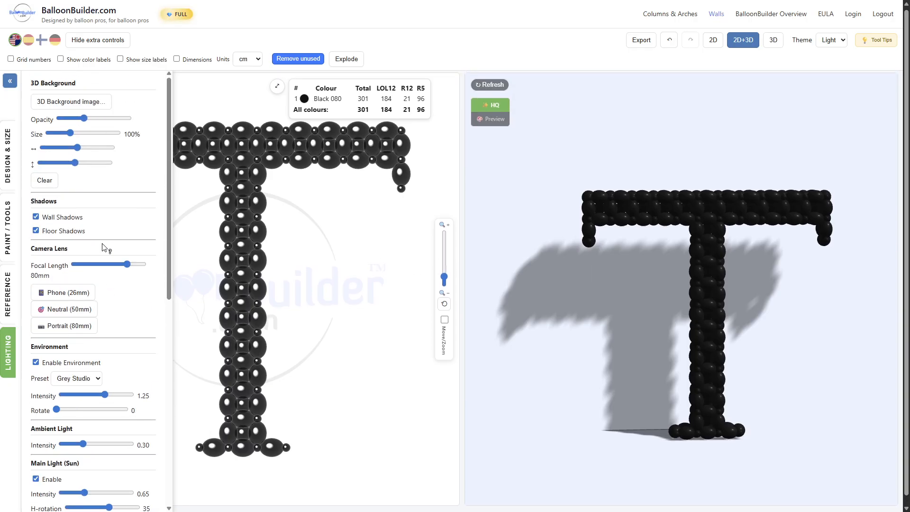
Step: Load the Hall image as the 3D background and enlarge it to fill the 3D view
click(53, 100)
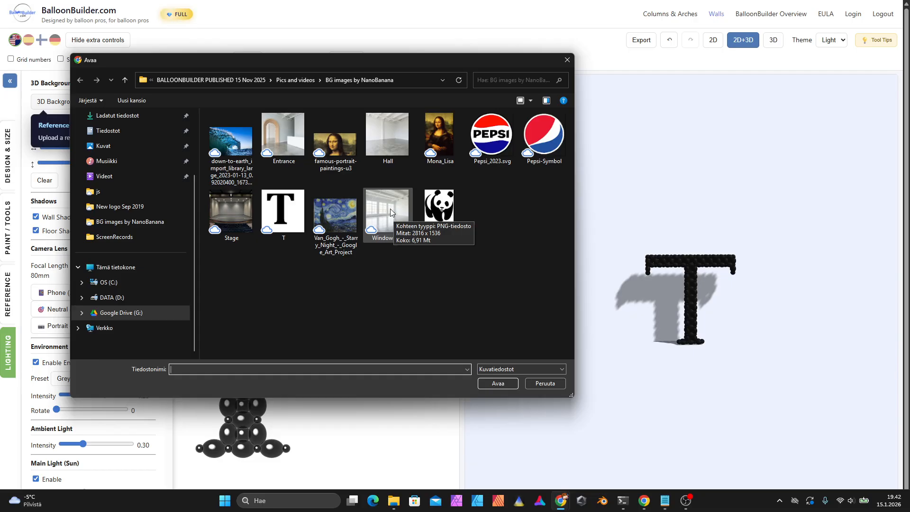
click(387, 136)
click(498, 383)
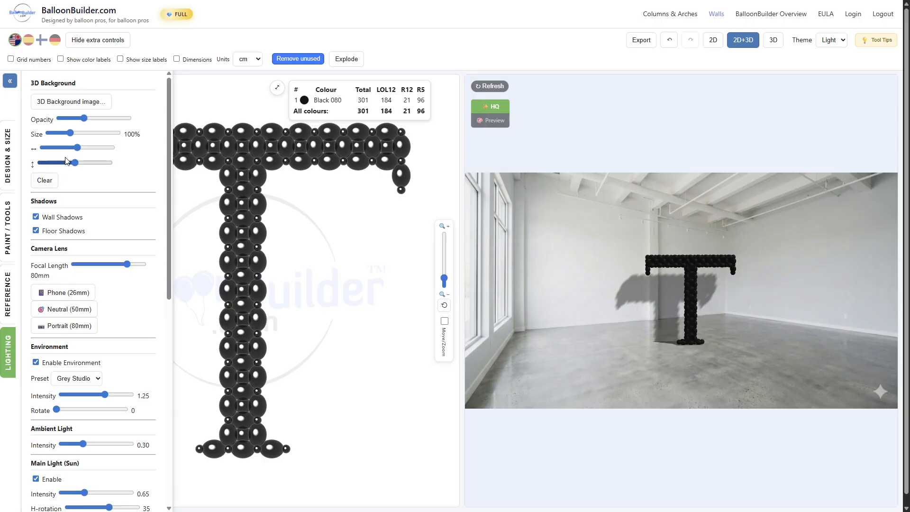
drag(70, 133, 89, 133)
Step: Scale and reposition the black T in 3D so it stands on the hall floor near the back wall
scroll(673, 324, up, 5)
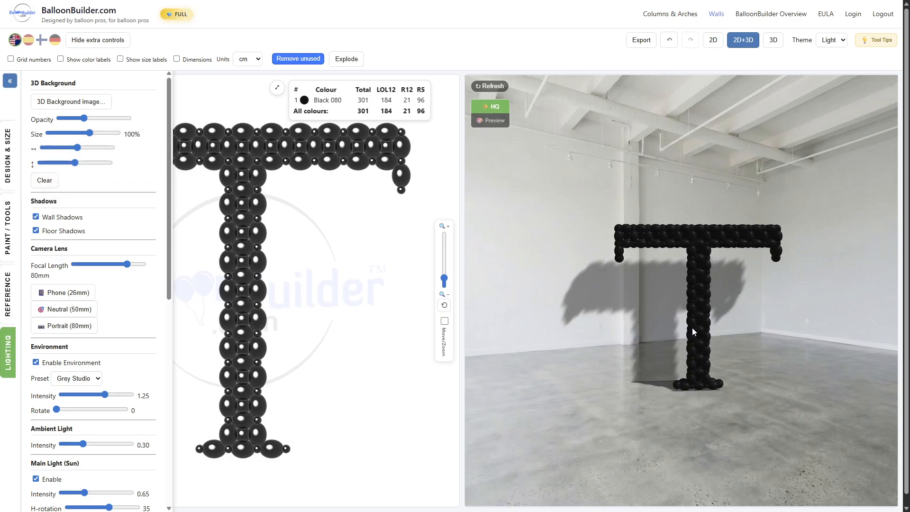
drag(692, 331, 645, 302)
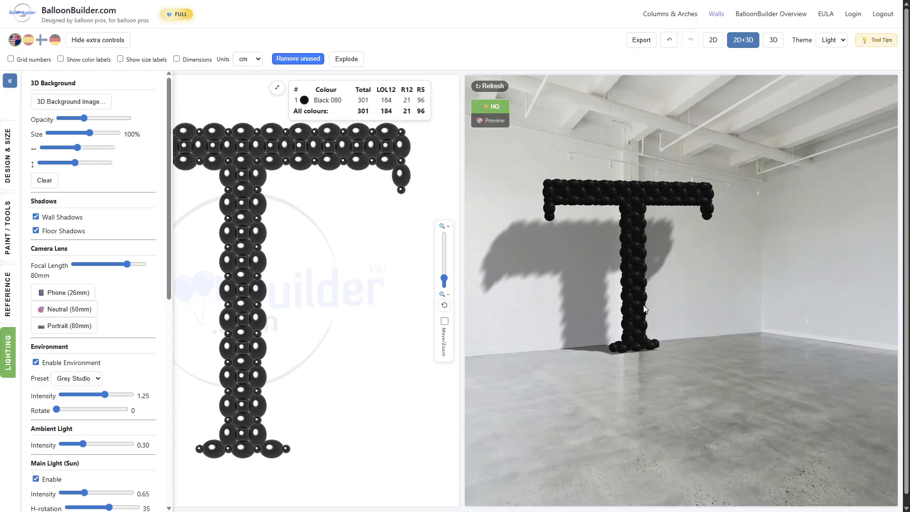
scroll(644, 309, down, 5)
drag(643, 309, 593, 317)
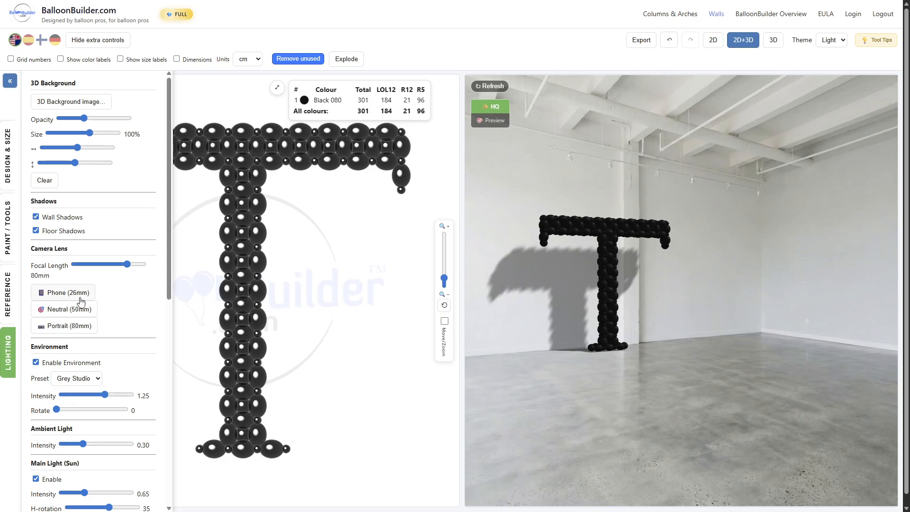
scroll(104, 381, down, 8)
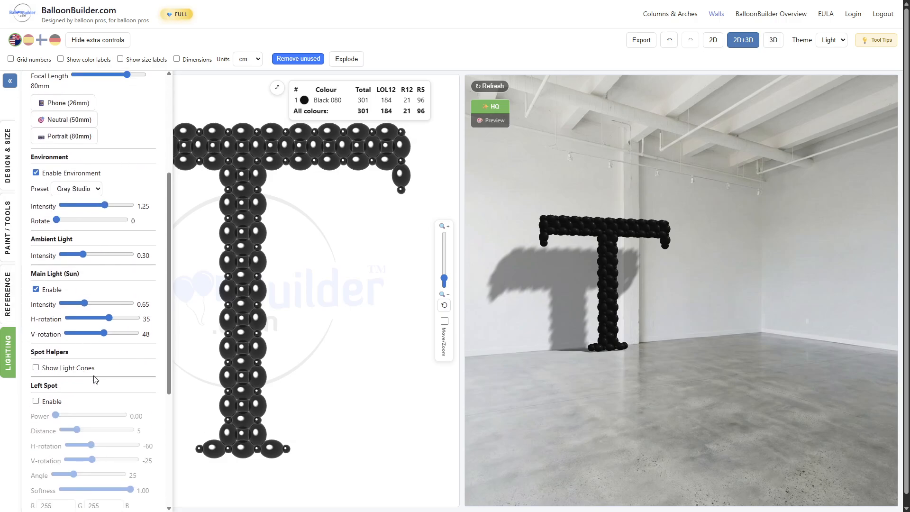
scroll(105, 382, up, 4)
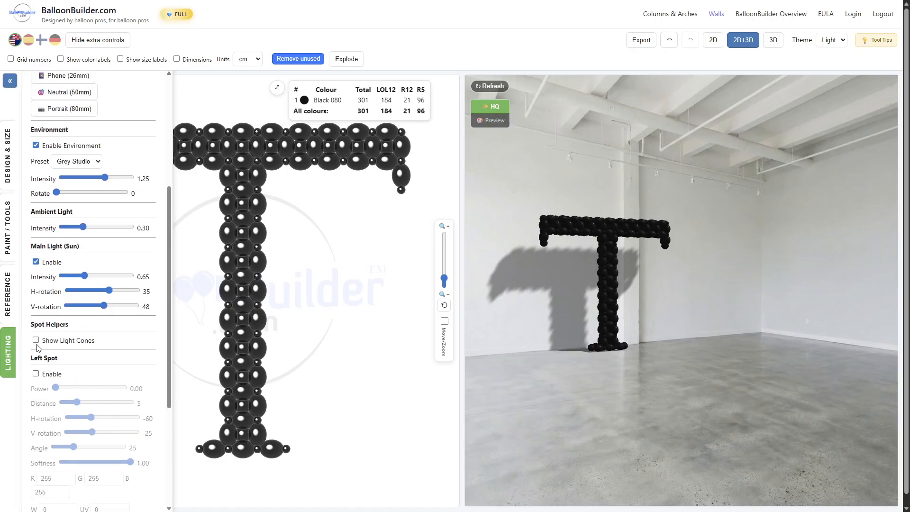
scroll(41, 278, up, 4)
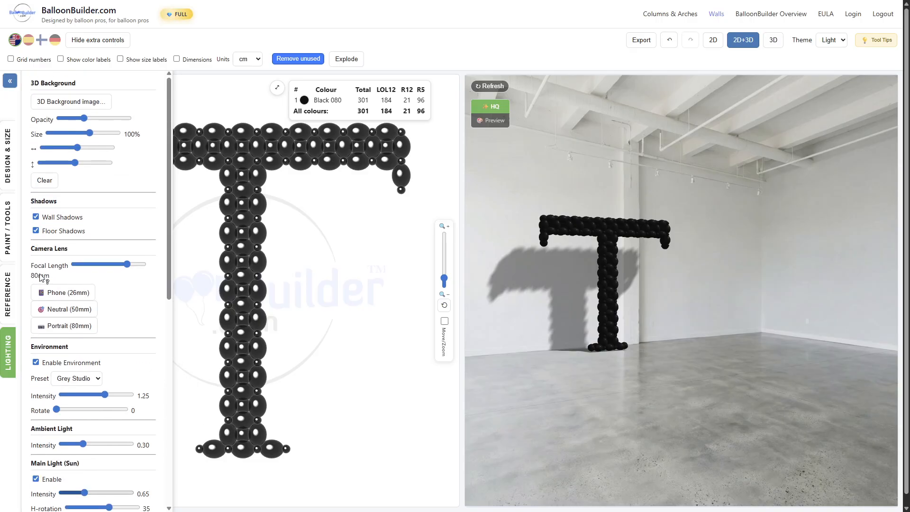
click(13, 175)
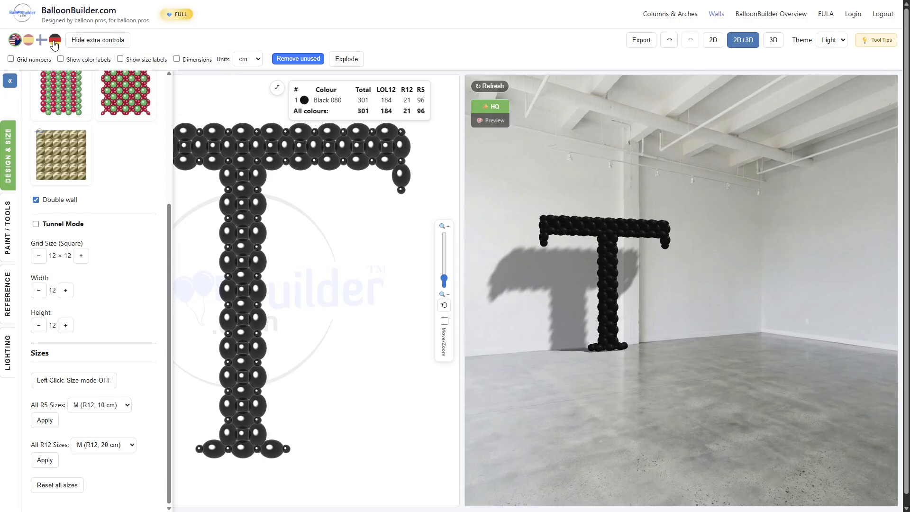
Step: Try the interface language in German and Spanish and switch it back to English
click(26, 42)
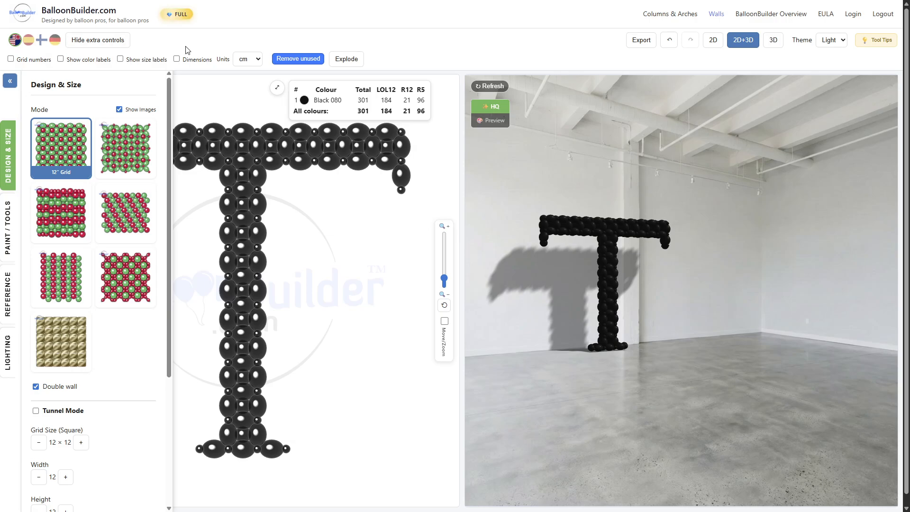
click(55, 40)
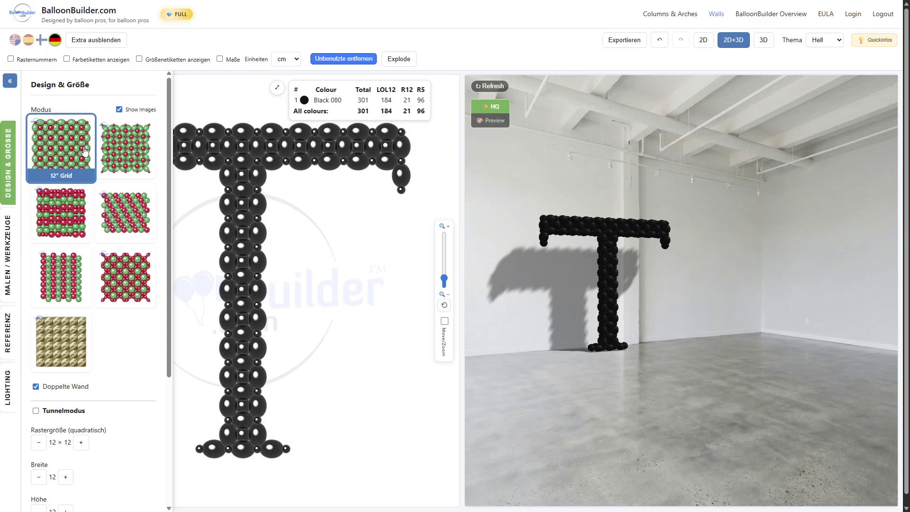
click(29, 41)
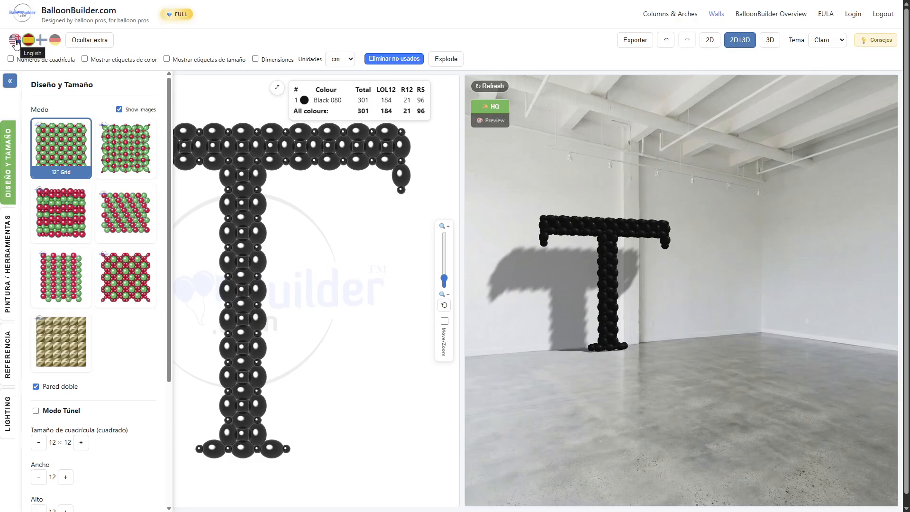
click(15, 41)
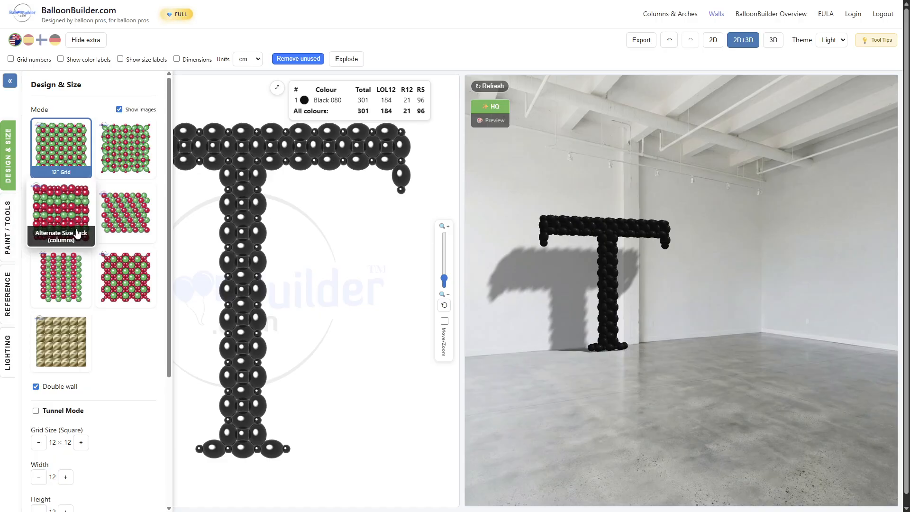
Step: Turn on Size-mode for resizing individual balloons in the design's Sizes settings
scroll(124, 337, down, 5)
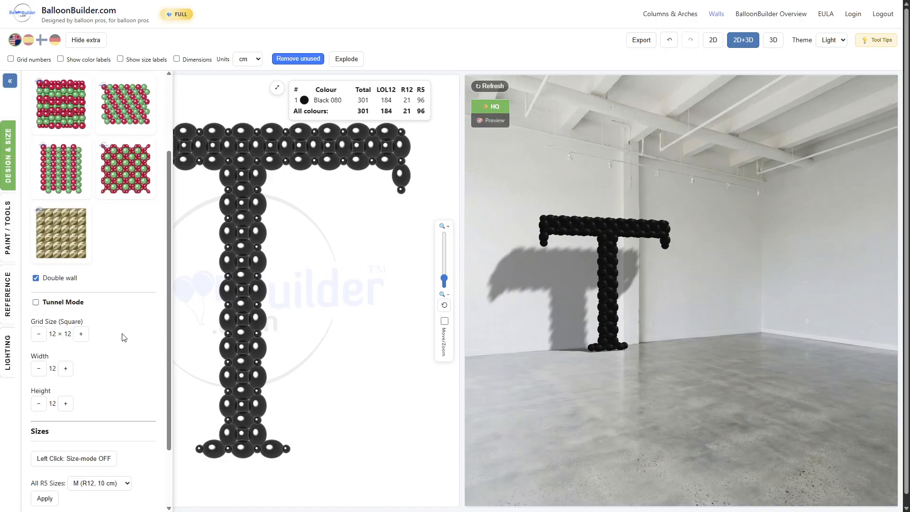
scroll(130, 333, up, 4)
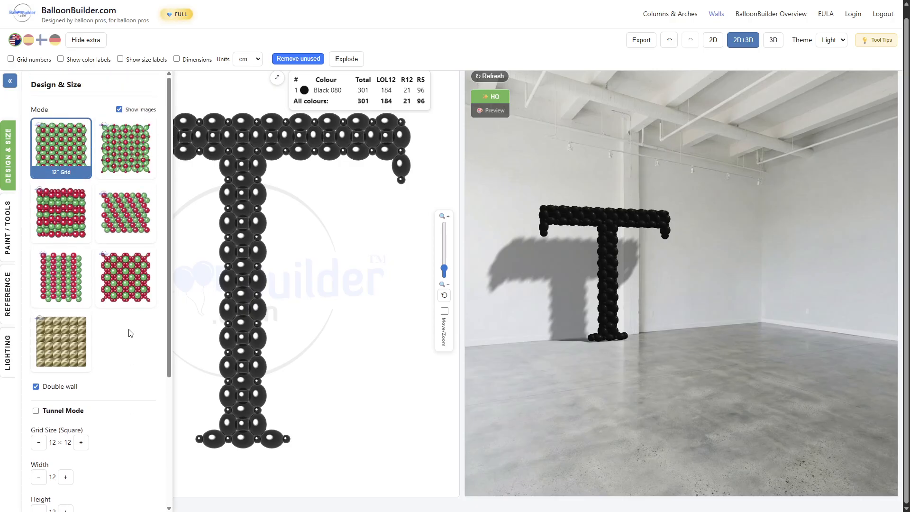
scroll(131, 333, down, 4)
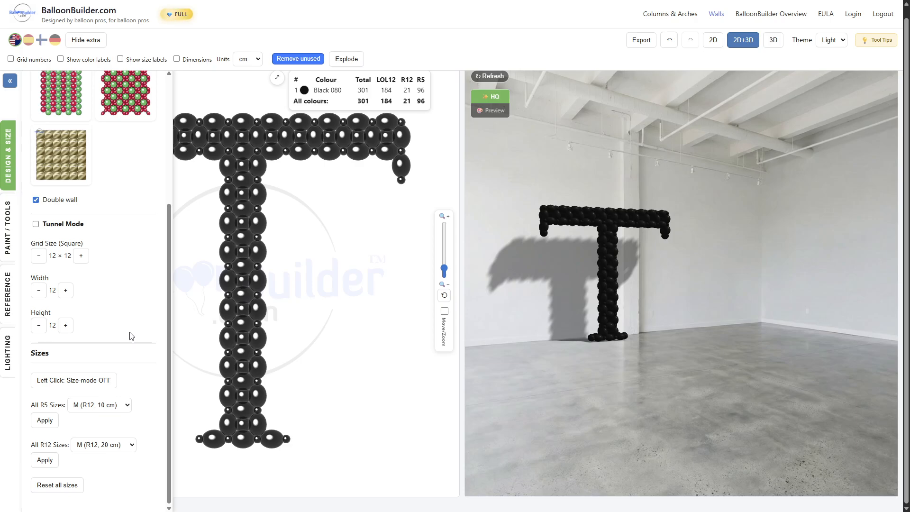
scroll(131, 336, up, 4)
scroll(137, 333, down, 4)
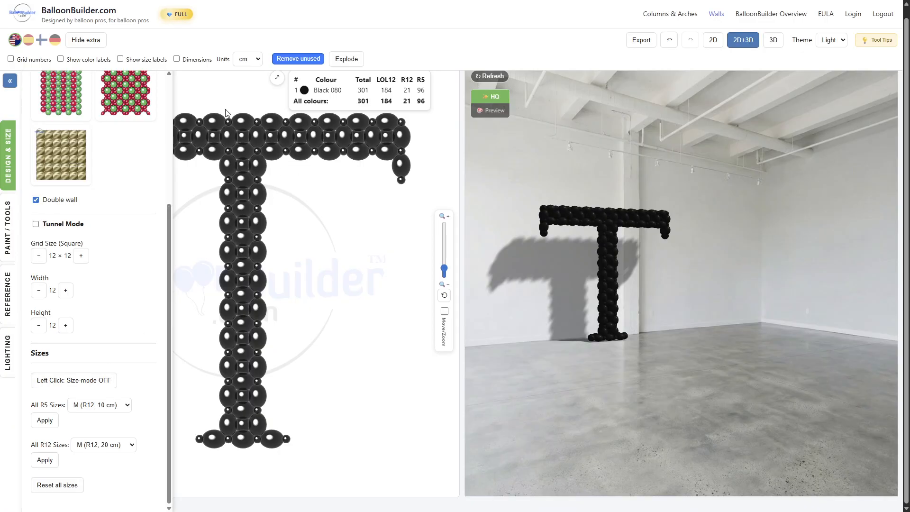
click(55, 381)
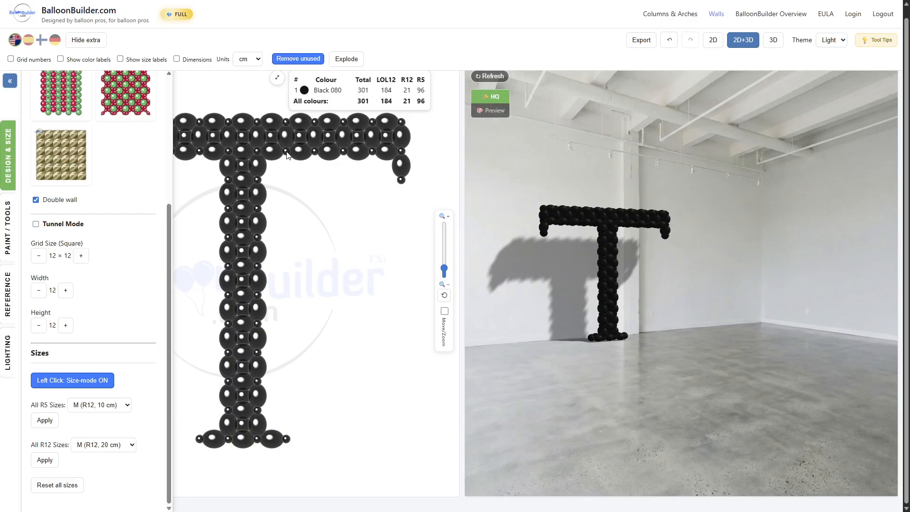
Step: Turn off Block Paint and collapse the Paint & Tools settings
click(9, 291)
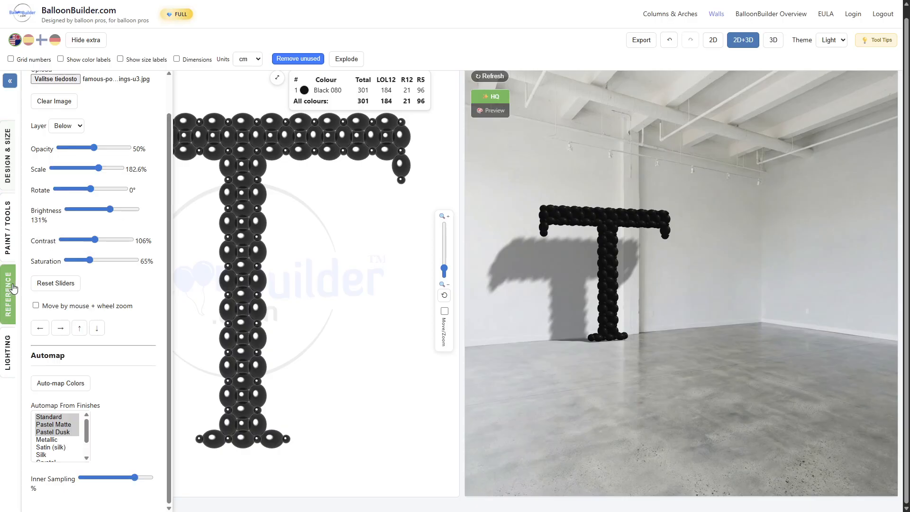
click(8, 236)
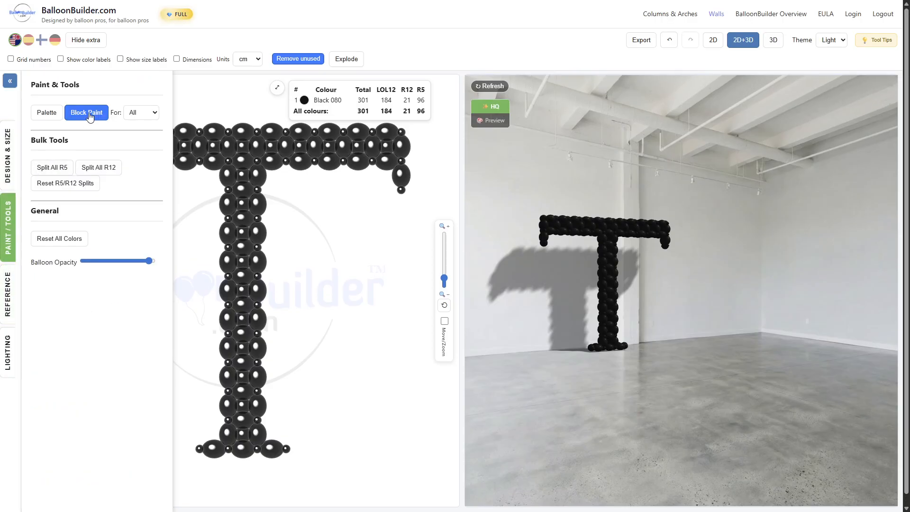
click(8, 237)
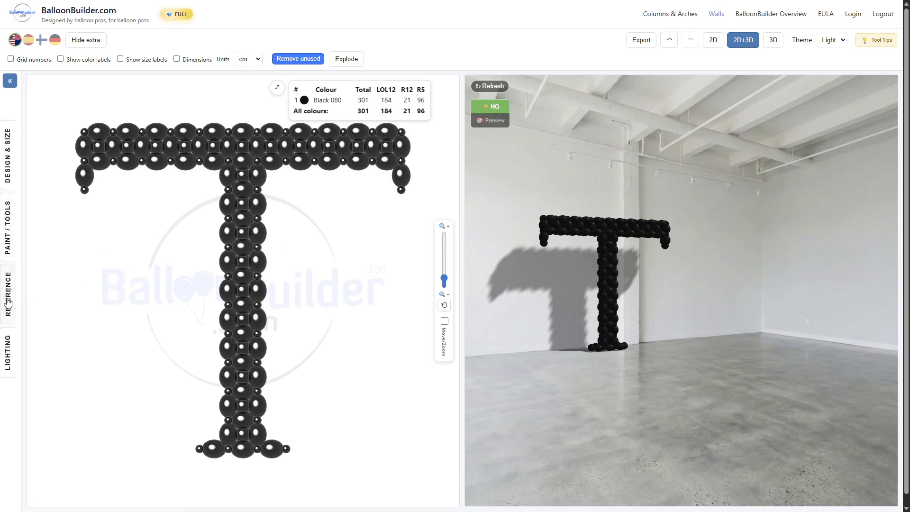
Step: Set all R5 balloon sizes to L+ (R12, 24 cm) and apply the size to the T
click(10, 178)
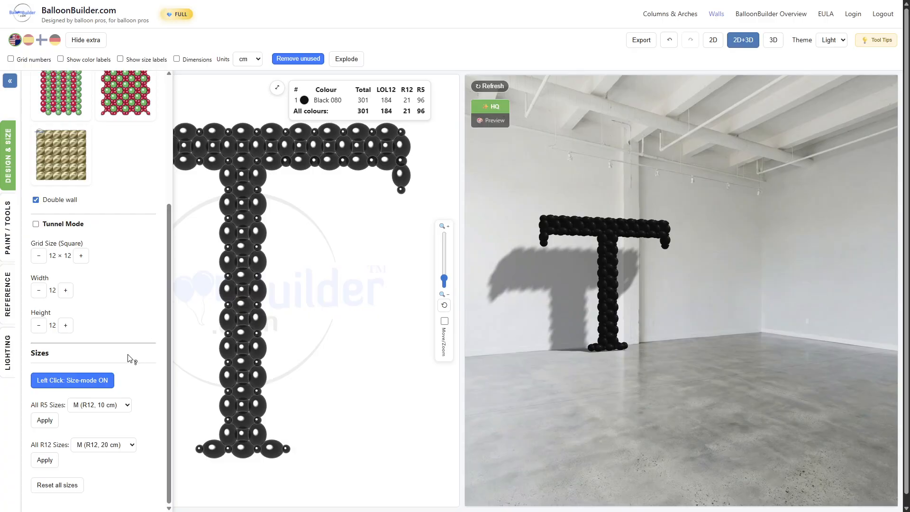
click(101, 409)
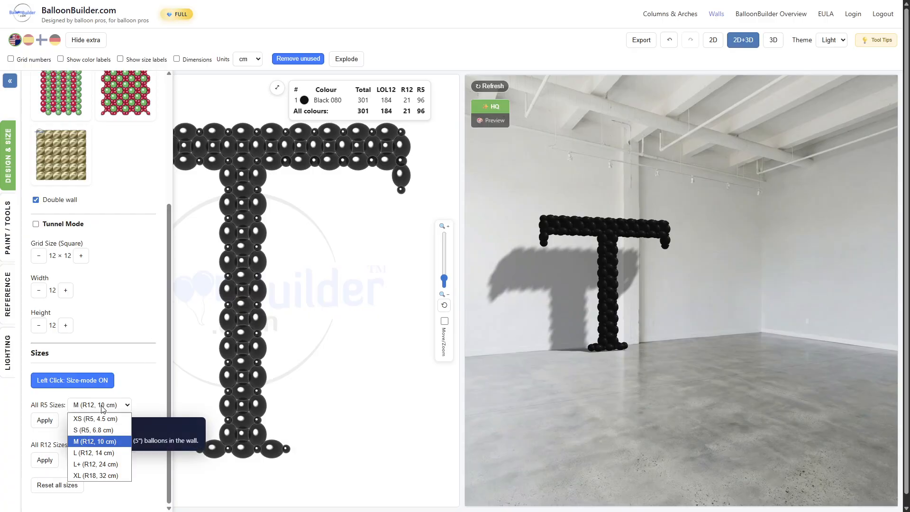
click(89, 464)
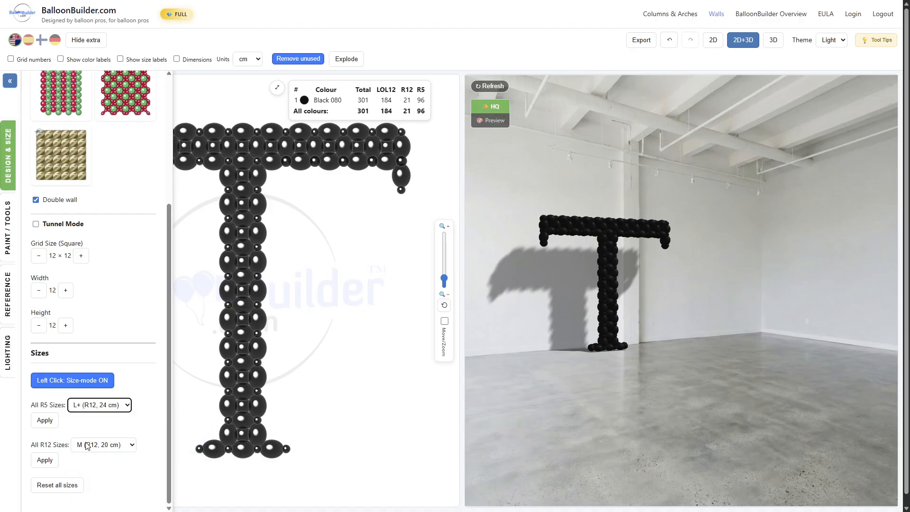
click(104, 408)
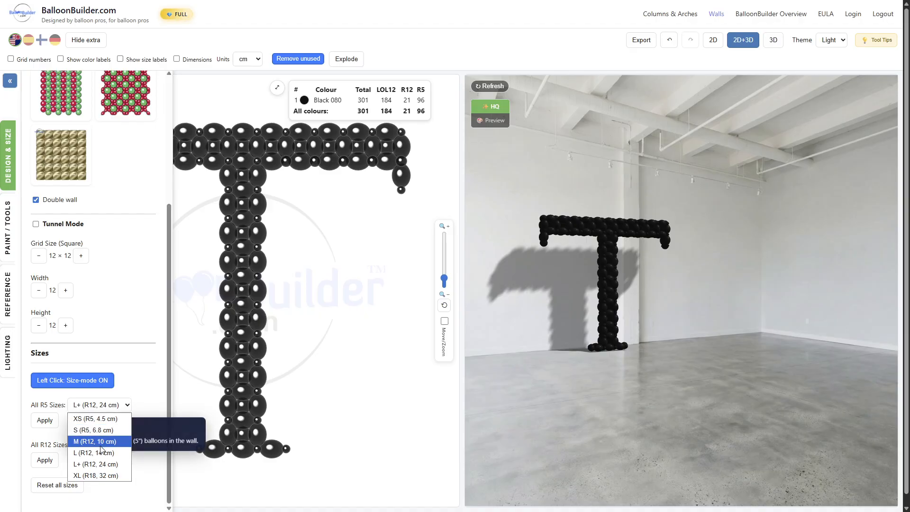
click(81, 465)
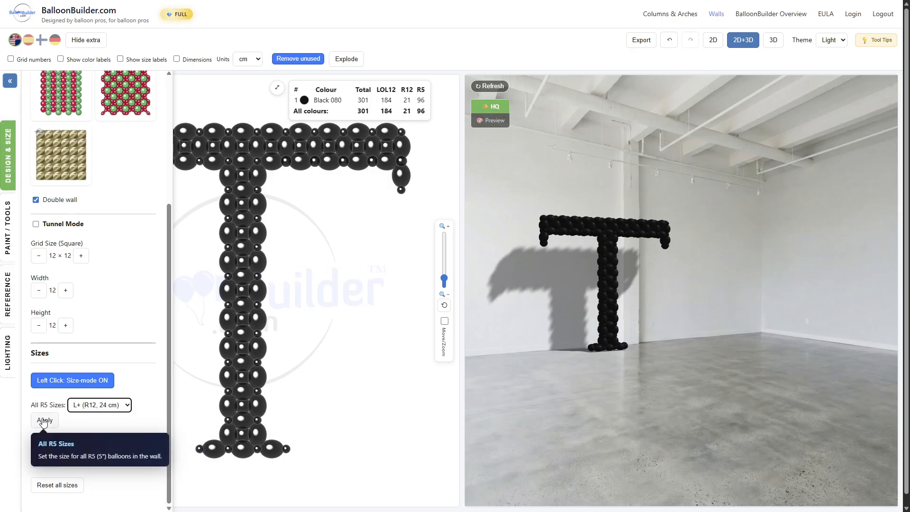
click(44, 420)
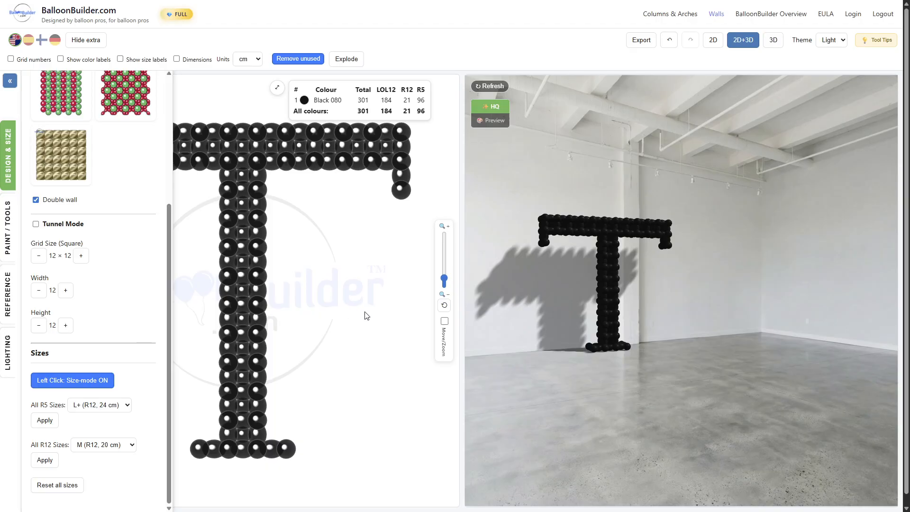
Step: Examine the T with the enlarged R5 balloons in 3D, up close and from the side
scroll(607, 263, down, 2)
scroll(593, 260, up, 10)
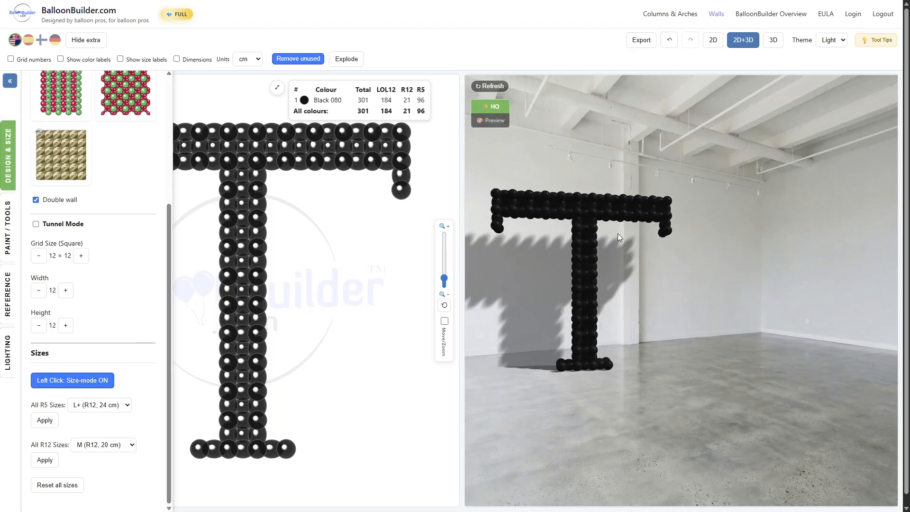
scroll(576, 267, up, 10)
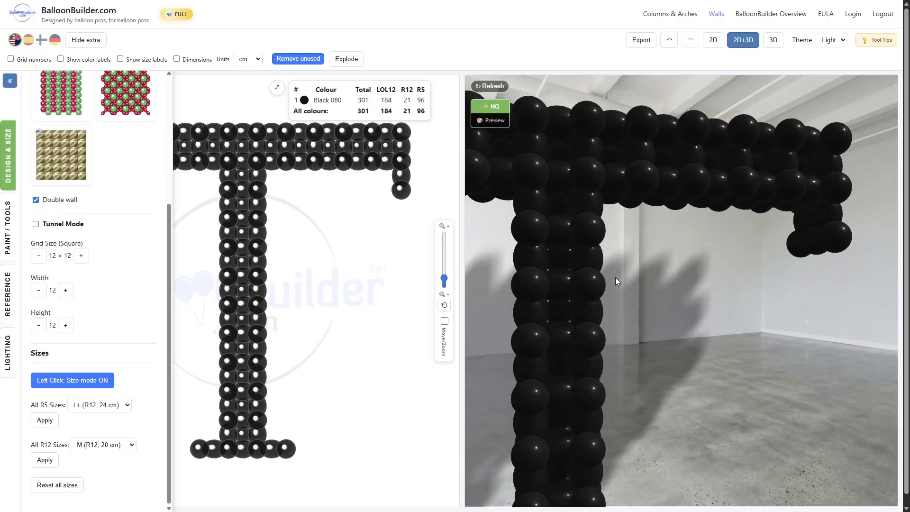
drag(620, 314, 778, 276)
scroll(614, 238, down, 3)
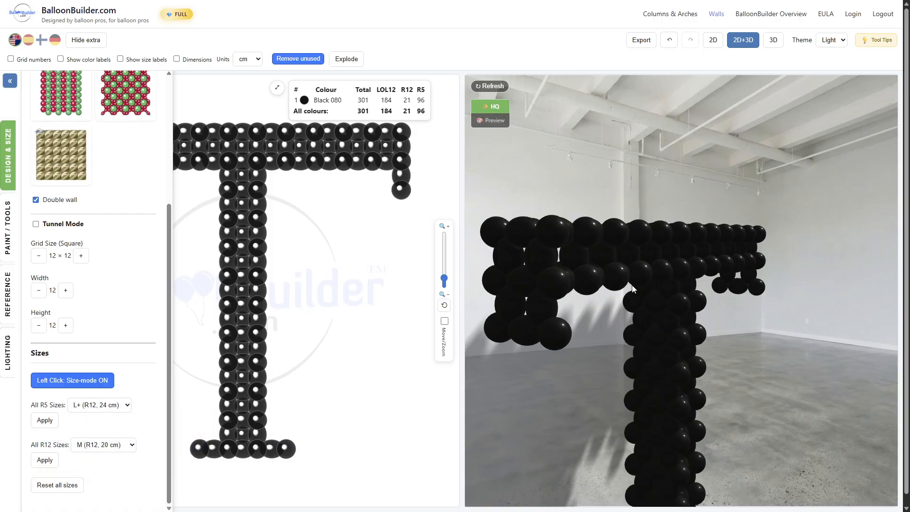
Step: Turn the T back towards the front, refresh the 3D model and place it on the hall floor
drag(658, 325, 687, 294)
scroll(682, 288, down, 6)
click(488, 86)
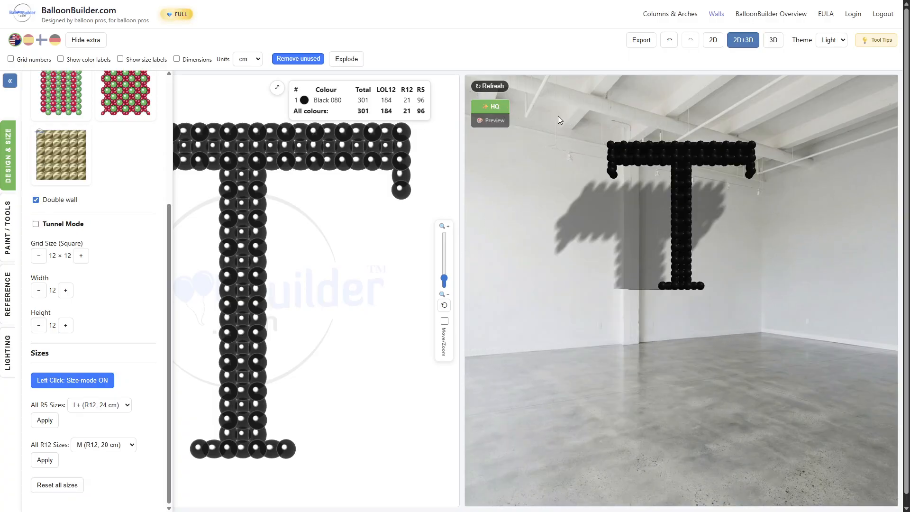
drag(645, 221, 624, 281)
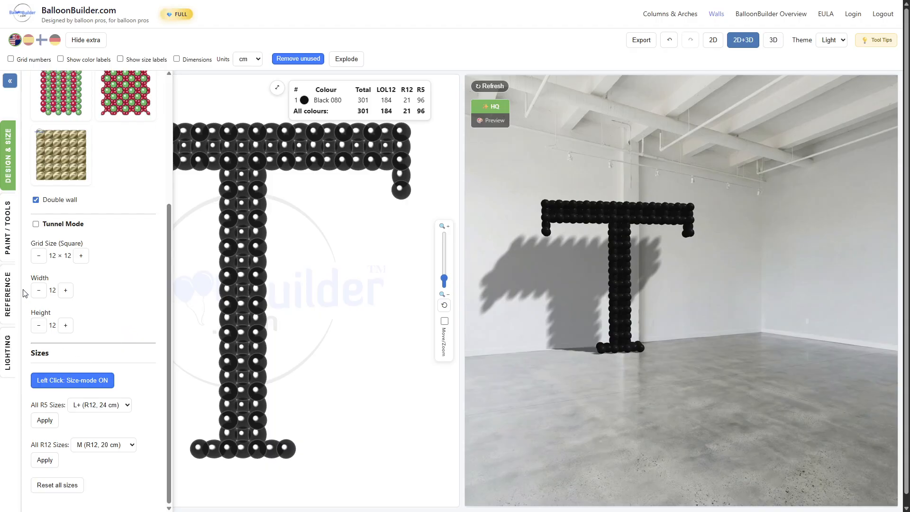
Step: Split all R5 balloons of the black T with the bulk paint tools
click(6, 233)
click(7, 290)
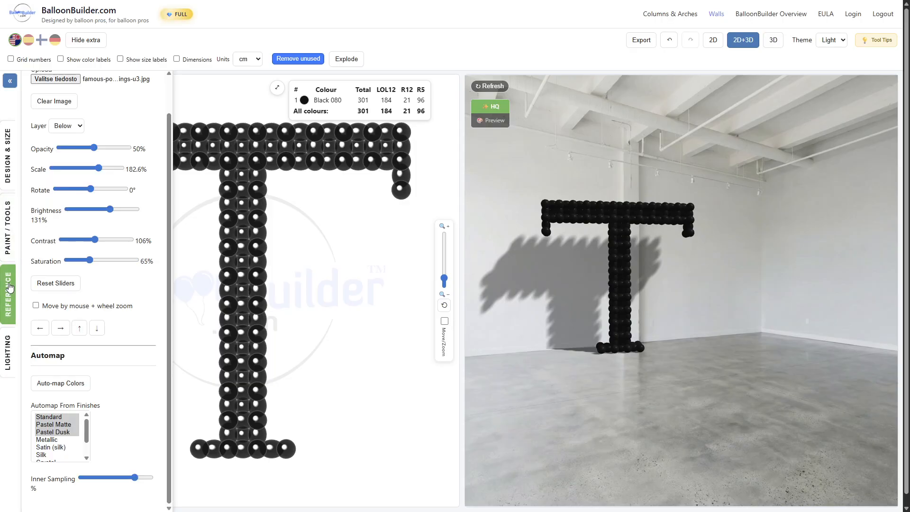
click(6, 180)
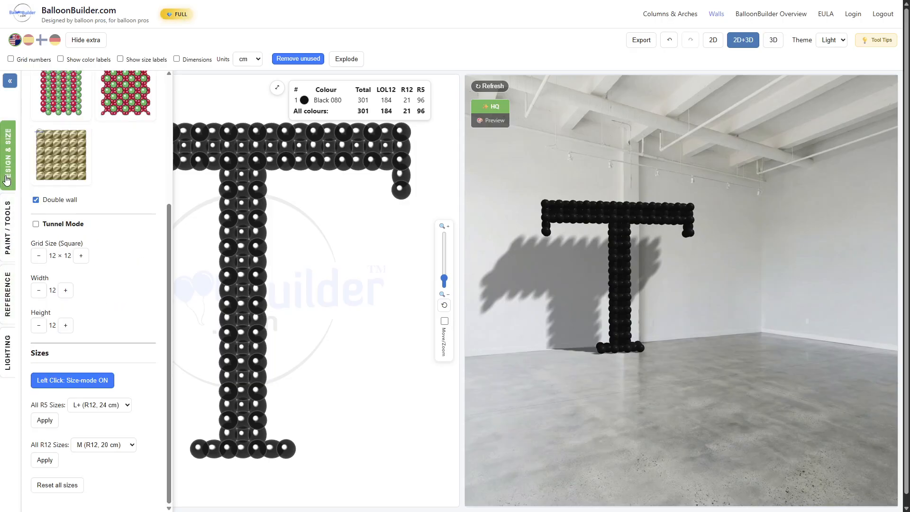
click(10, 234)
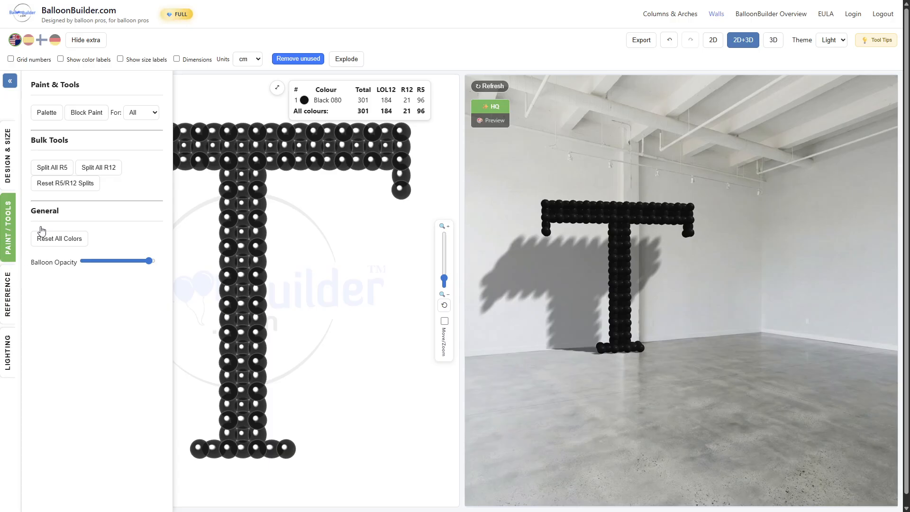
click(59, 171)
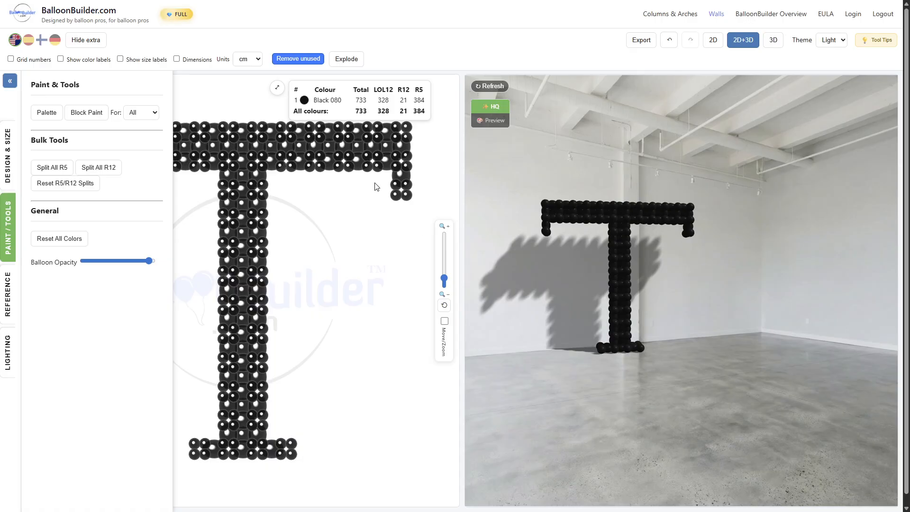
Step: Refresh the 3D model, examine the T with its split R5 balloons up close, and place it on the hall floor
click(495, 86)
drag(659, 204, 624, 312)
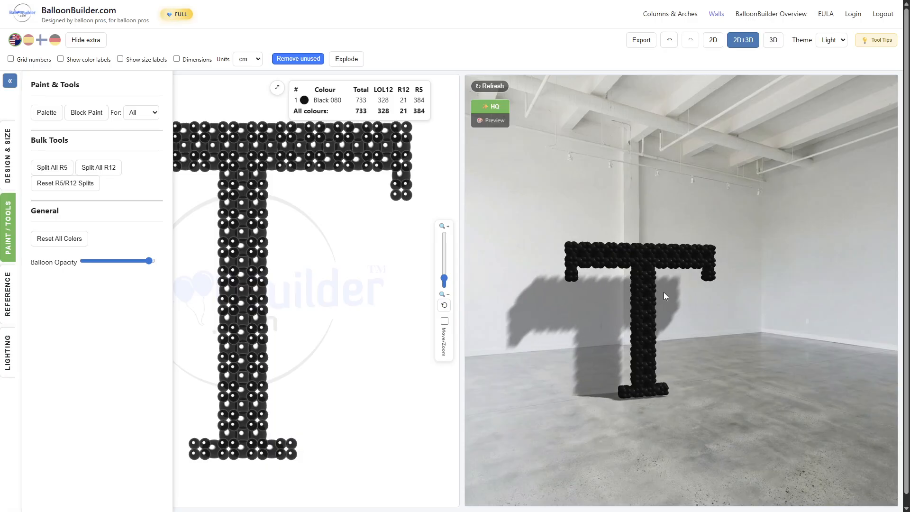
scroll(585, 245, up, 8)
drag(587, 241, 727, 308)
scroll(718, 279, down, 8)
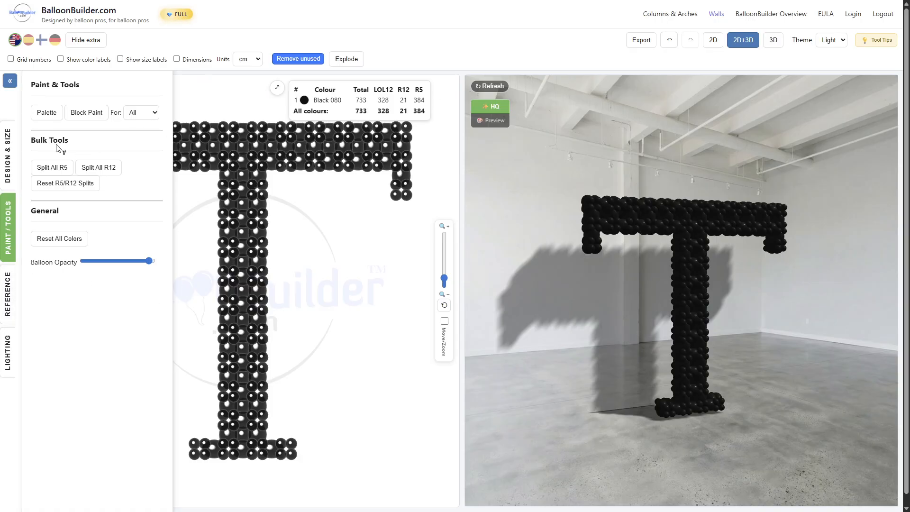
click(478, 88)
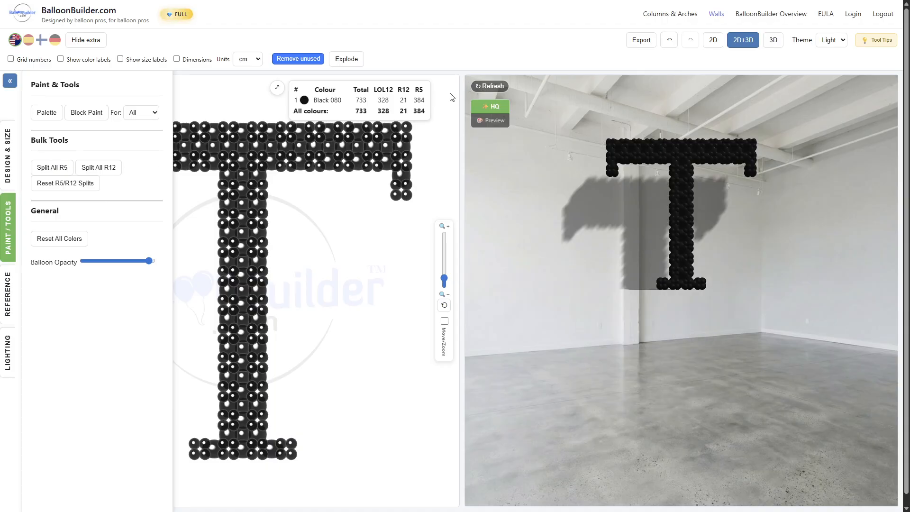
drag(666, 200, 634, 287)
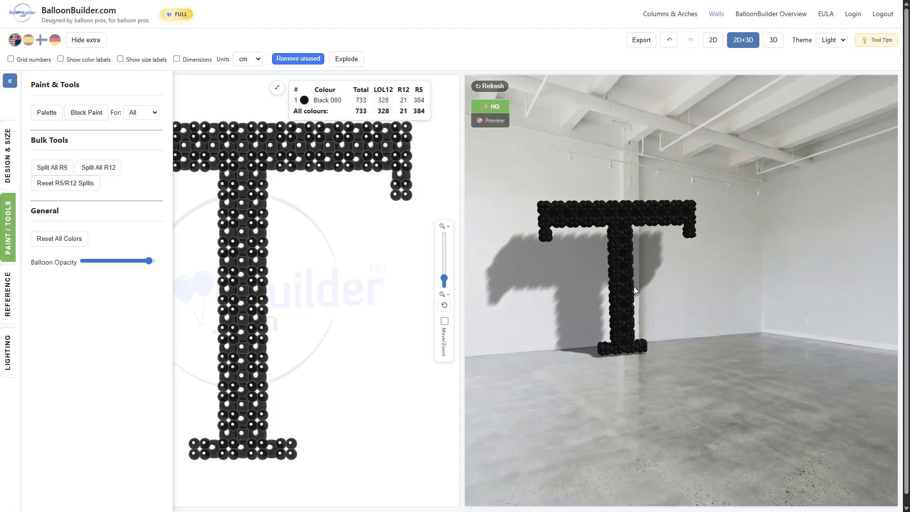
Step: Try the Duplet Square Pack wall mode and switch the wall to Duplet Square Pack (90°)
click(7, 156)
scroll(95, 185, up, 4)
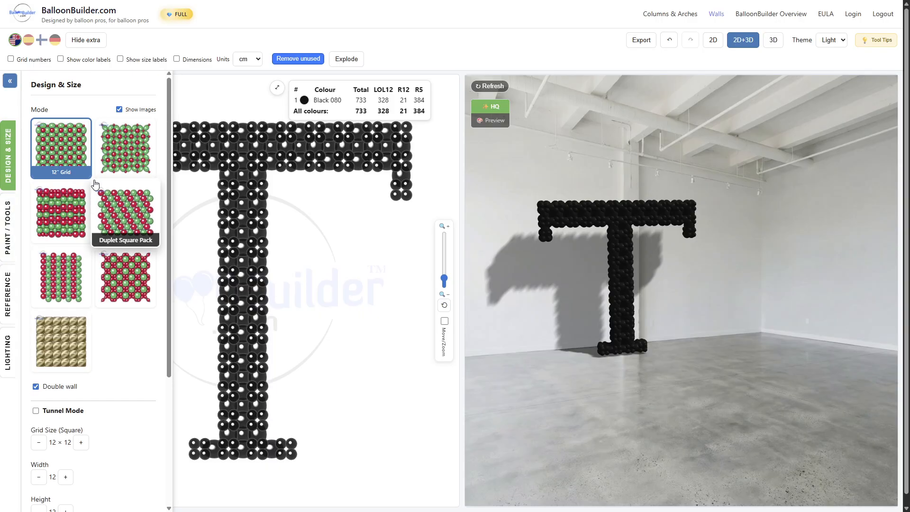
click(108, 218)
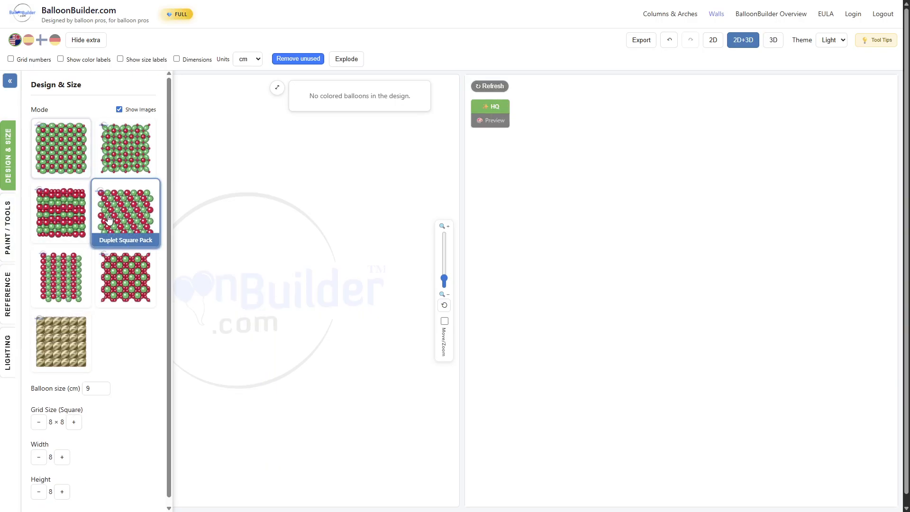
click(60, 277)
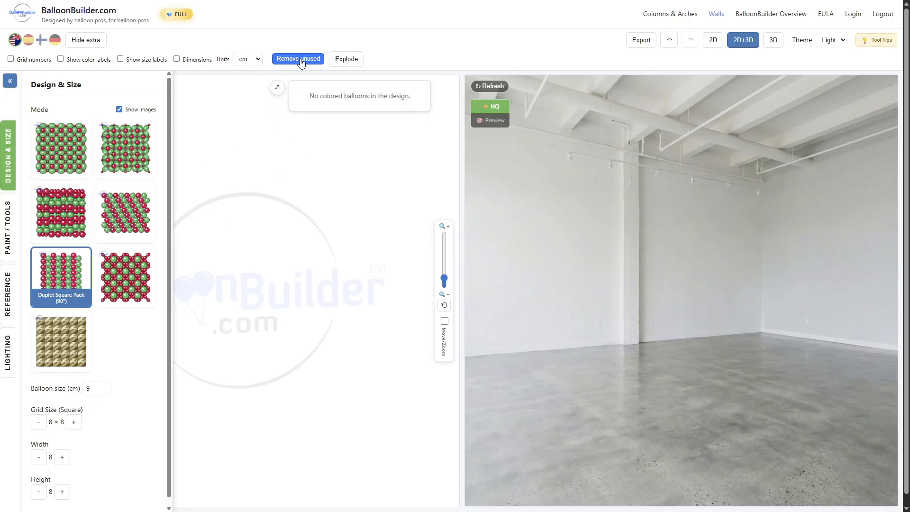
Step: Paint a diagonal chain of balloons in Red 015 across the grid and show it facing forward in the refreshed 3D view
click(8, 237)
click(45, 117)
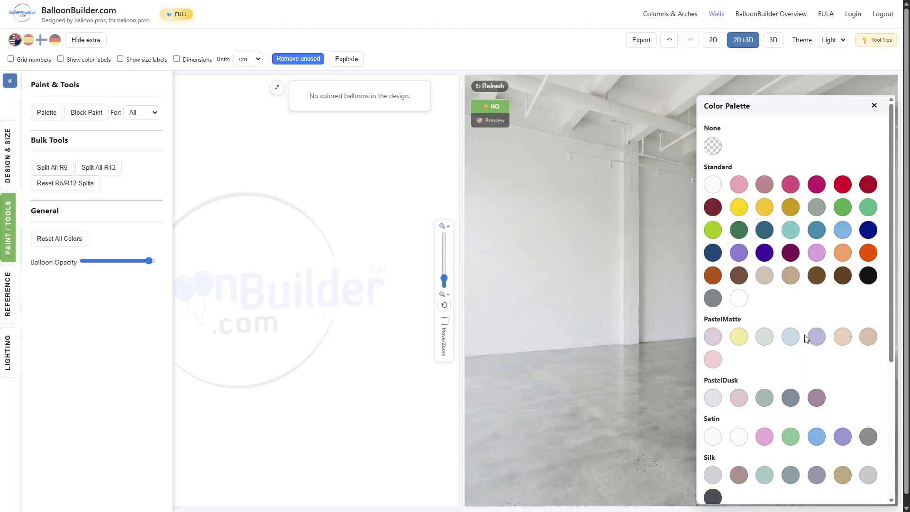
click(841, 187)
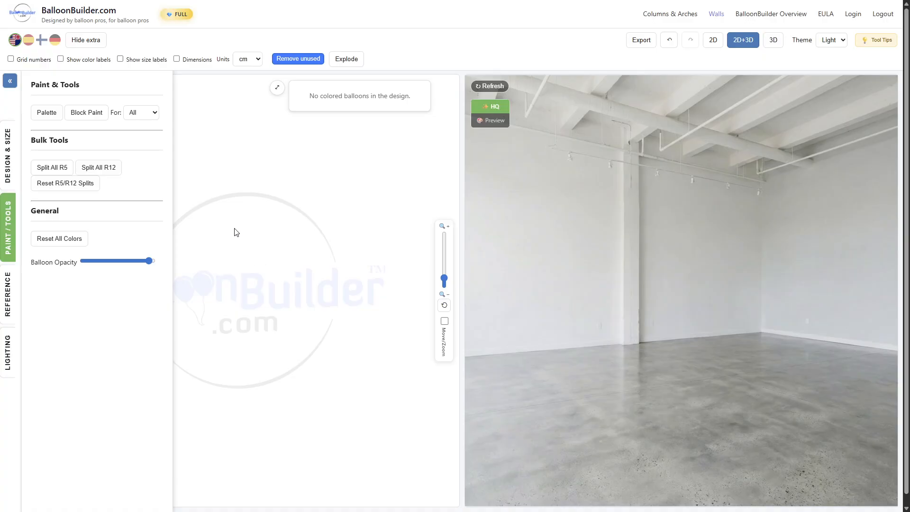
mouse_move(212, 215)
mouse_down()
mouse_move(211, 203)
mouse_move(294, 297)
mouse_move(273, 308)
mouse_up()
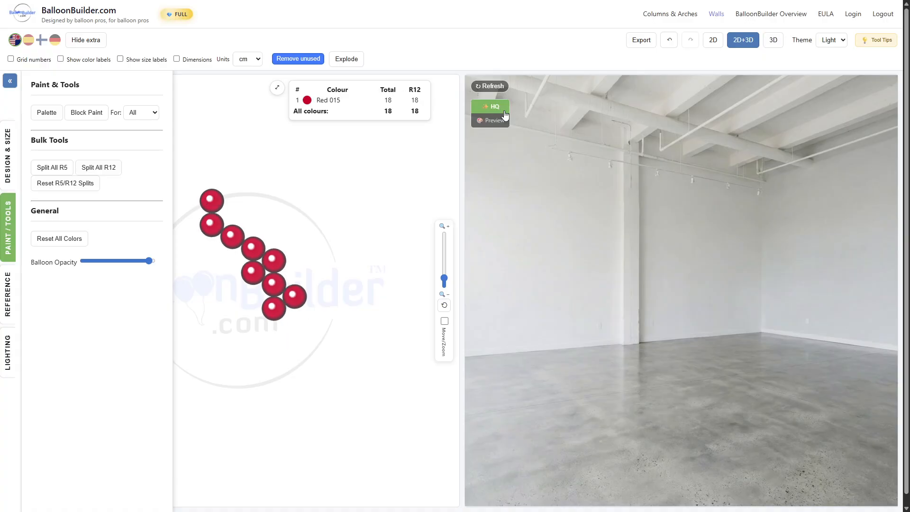
click(491, 87)
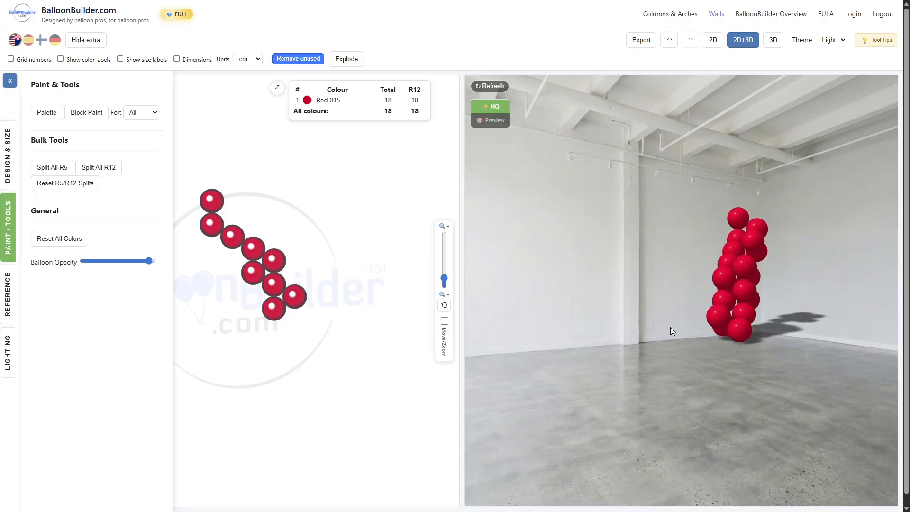
drag(780, 360, 735, 377)
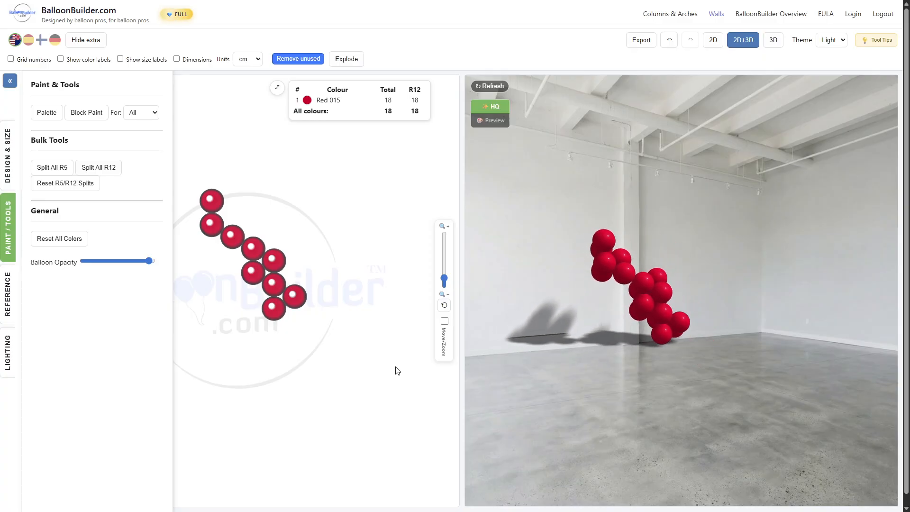
Step: Paint six more balloons in Red 015, scattered around the diagonal chain
click(253, 327)
click(294, 391)
click(191, 309)
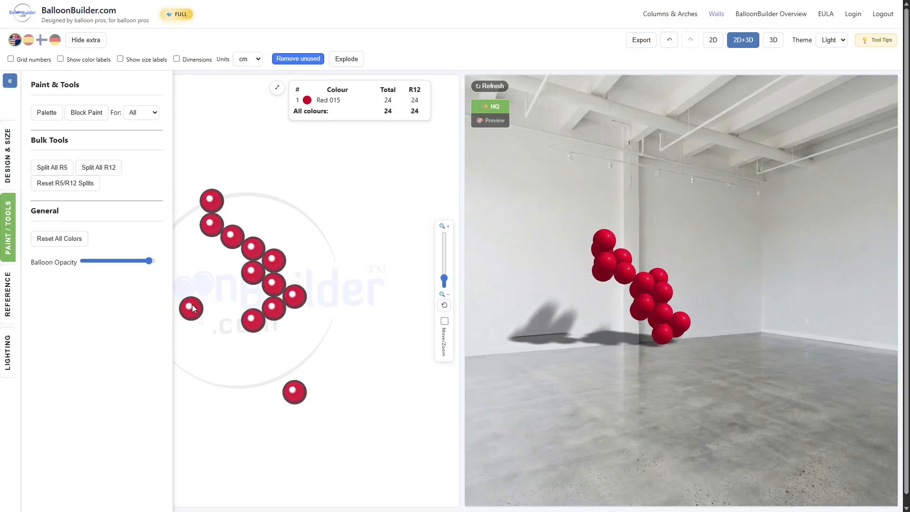
click(295, 225)
click(335, 177)
click(282, 173)
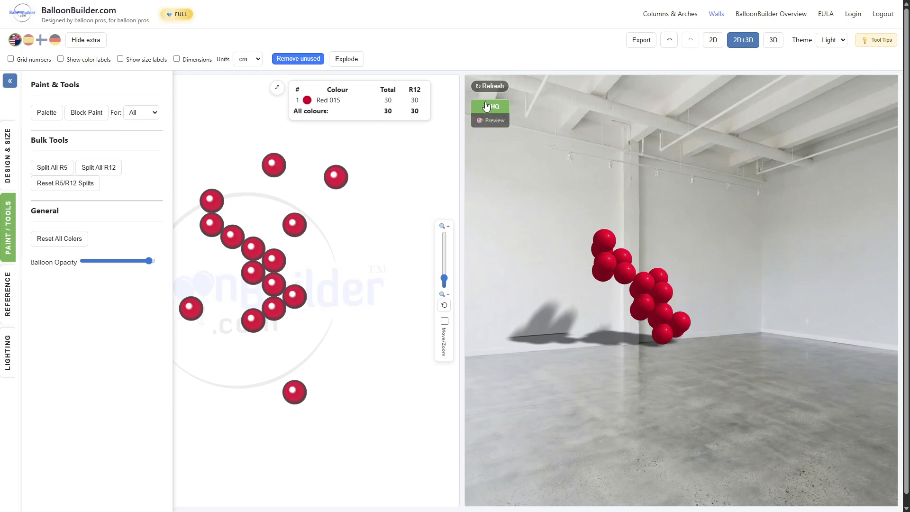
Step: Refresh the 3D model and bring the unused balloons of the wall back into view
click(489, 86)
drag(652, 228, 640, 305)
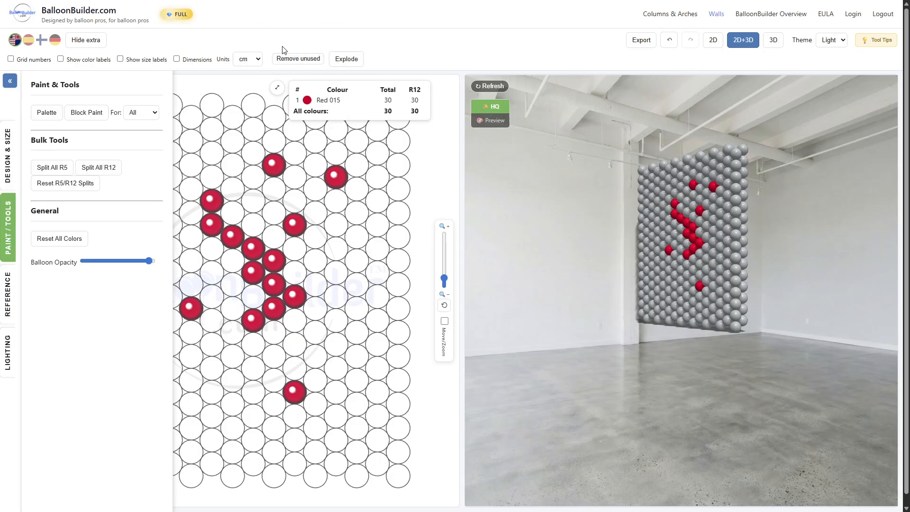
Step: Turn on Block Paint and fill the entire wall grid with Red 015
click(8, 230)
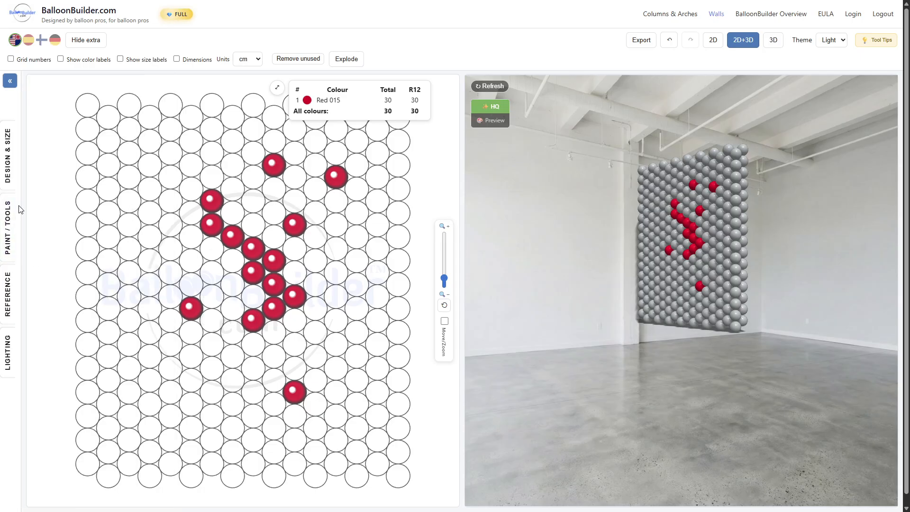
click(6, 222)
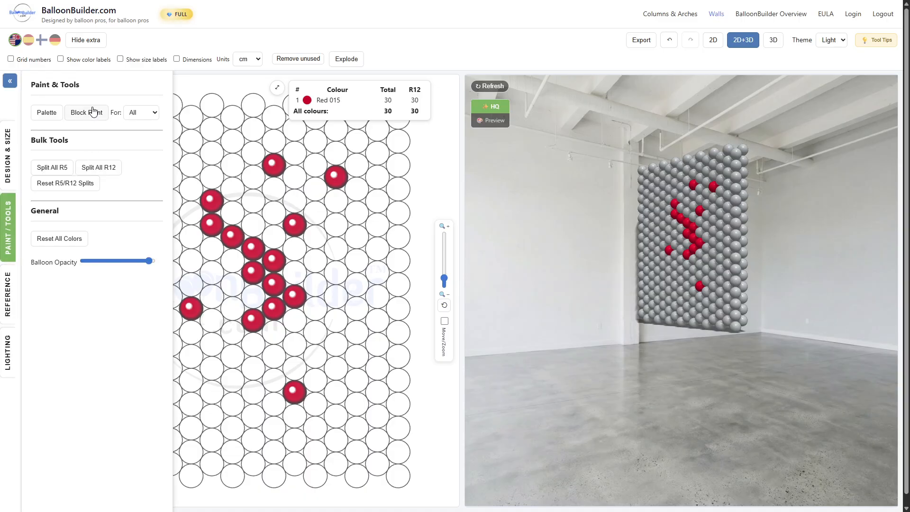
click(88, 113)
click(10, 211)
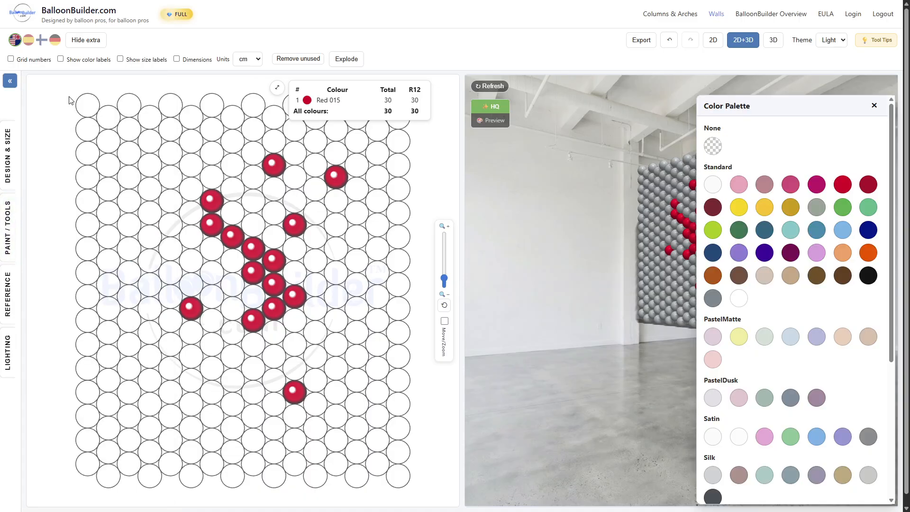
drag(70, 87, 416, 487)
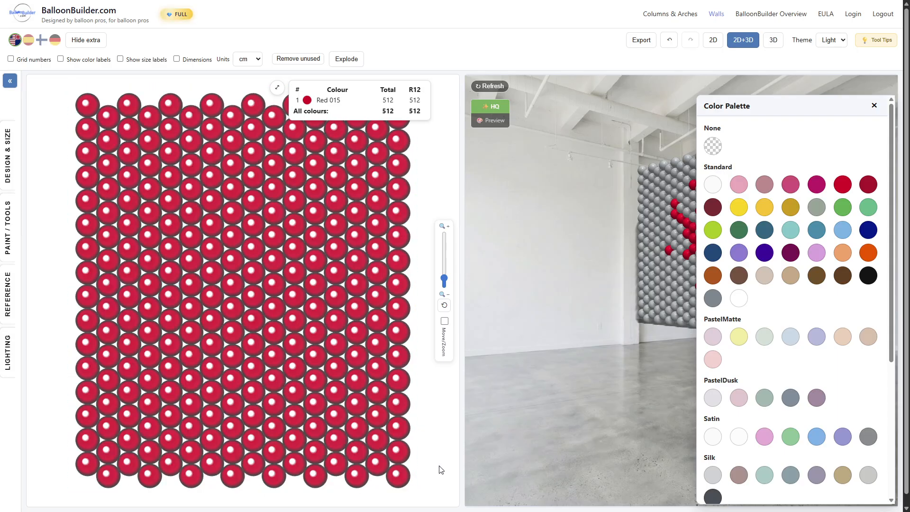
Step: Block-paint a full-width horizontal band, four balloons high, across the wall's upper middle in Yellow 020
click(743, 209)
mouse_move(60, 172)
mouse_down()
mouse_move(307, 255)
mouse_move(406, 254)
mouse_move(416, 262)
mouse_move(405, 224)
mouse_move(417, 248)
mouse_move(407, 257)
mouse_move(405, 246)
mouse_move(200, 203)
mouse_move(444, 271)
mouse_up()
scroll(404, 246, up, 5)
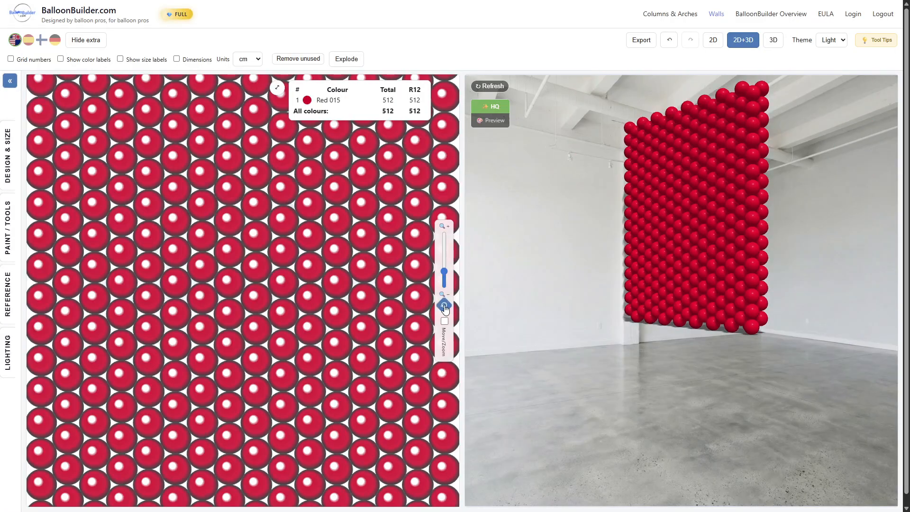
click(444, 306)
drag(70, 189, 410, 265)
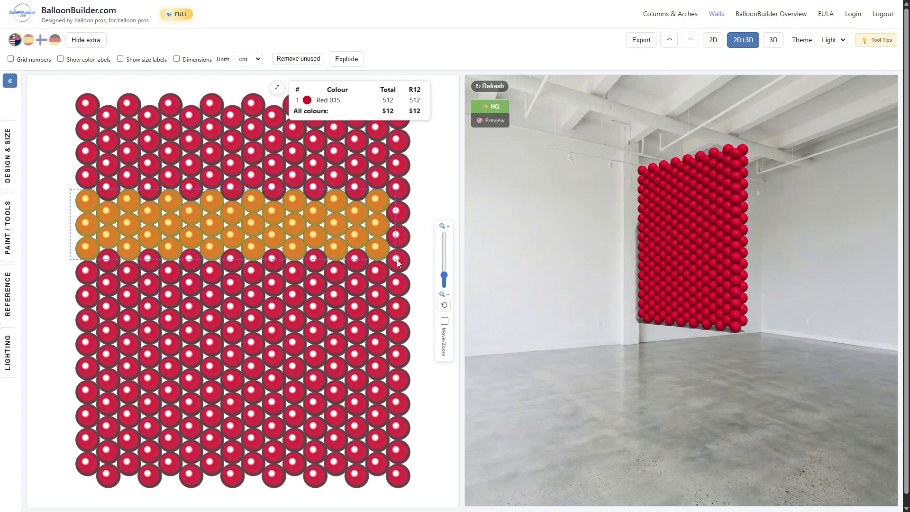
scroll(410, 262, up, 3)
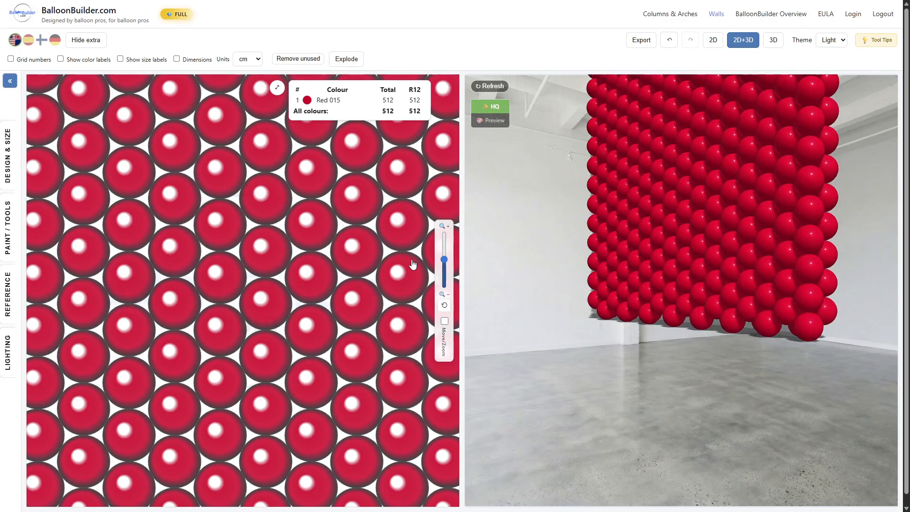
click(444, 306)
drag(70, 188, 84, 202)
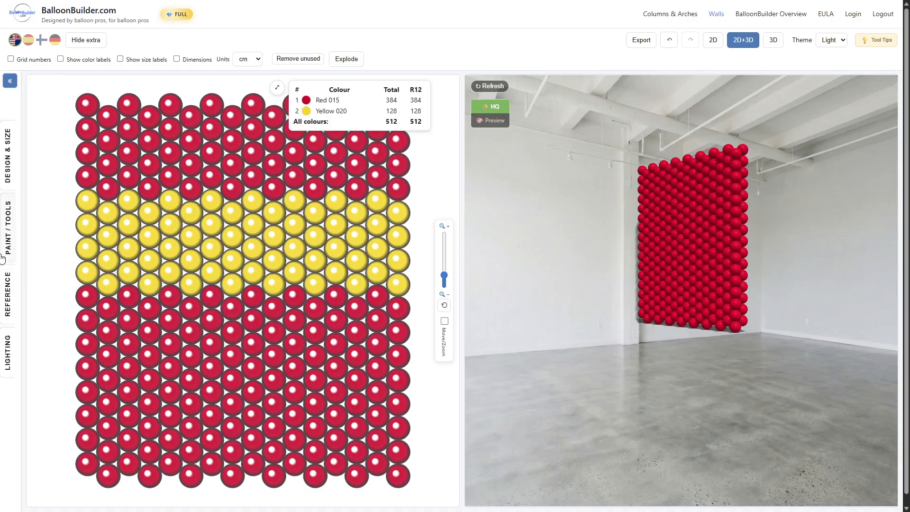
Step: Block-paint a full-width horizontal band directly below the yellow one in Forest Green 032
click(7, 235)
click(50, 112)
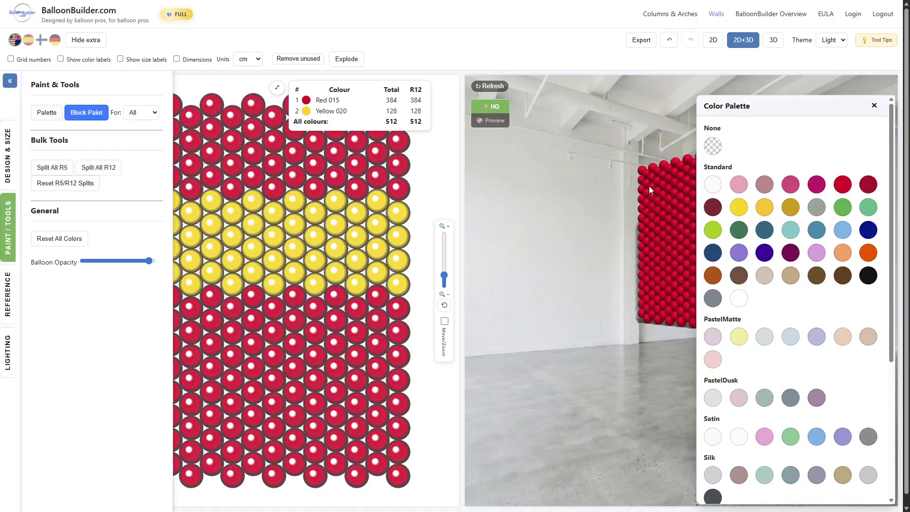
click(742, 233)
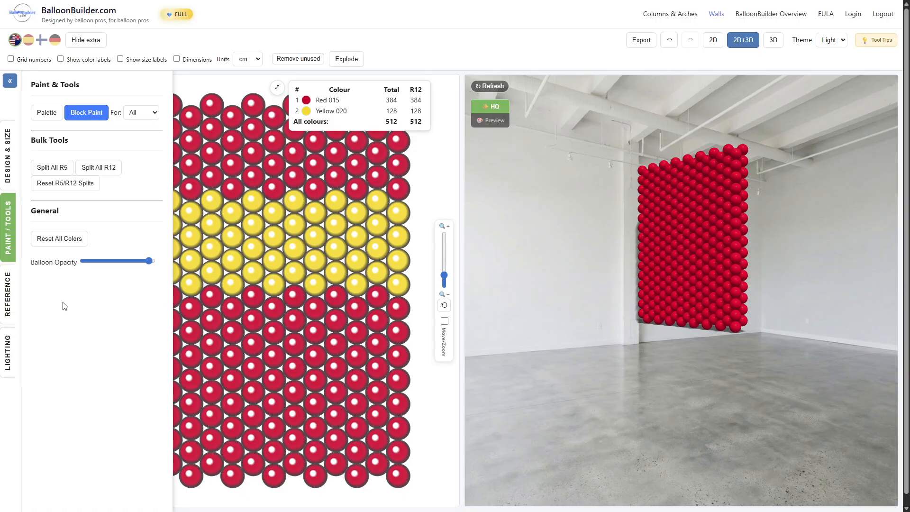
click(8, 235)
mouse_move(65, 287)
mouse_down()
mouse_move(97, 320)
mouse_move(341, 405)
mouse_move(396, 401)
mouse_up()
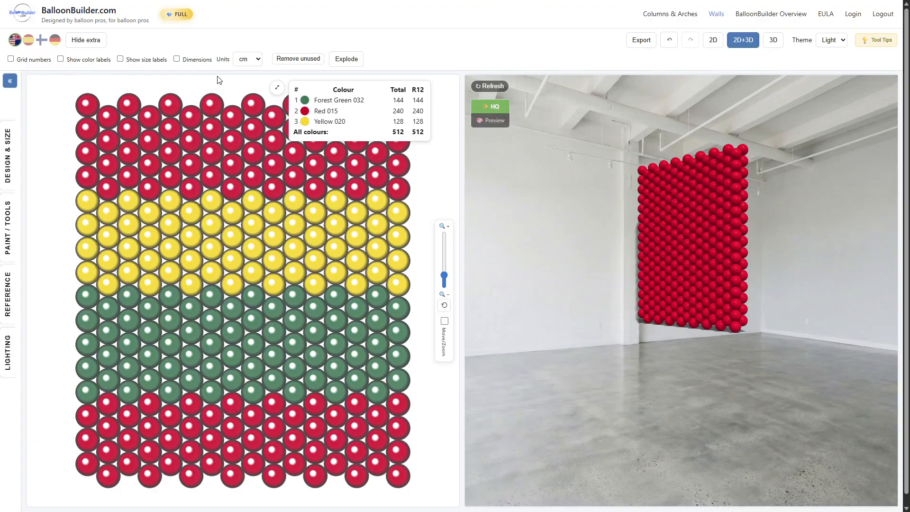
Step: Show the color labels and grid numbers on the 2D wall and explode its columns to the maximum spacing
click(61, 59)
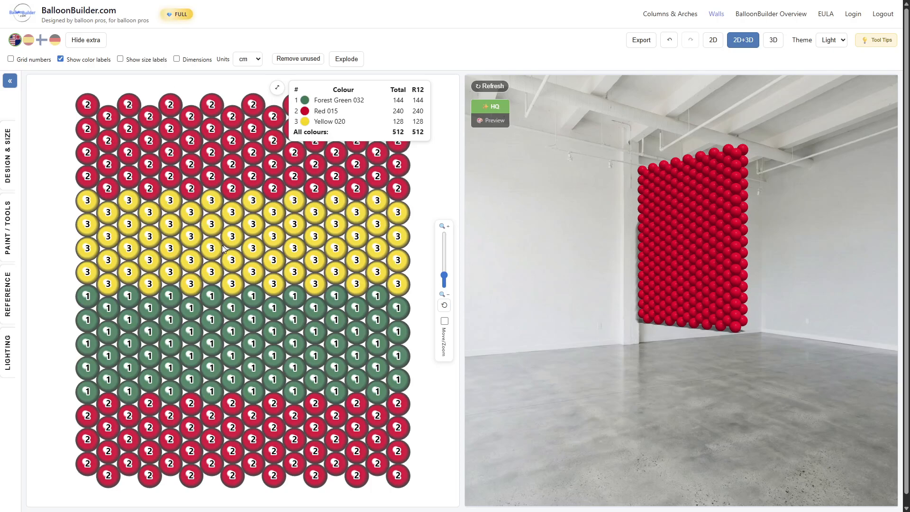
click(348, 61)
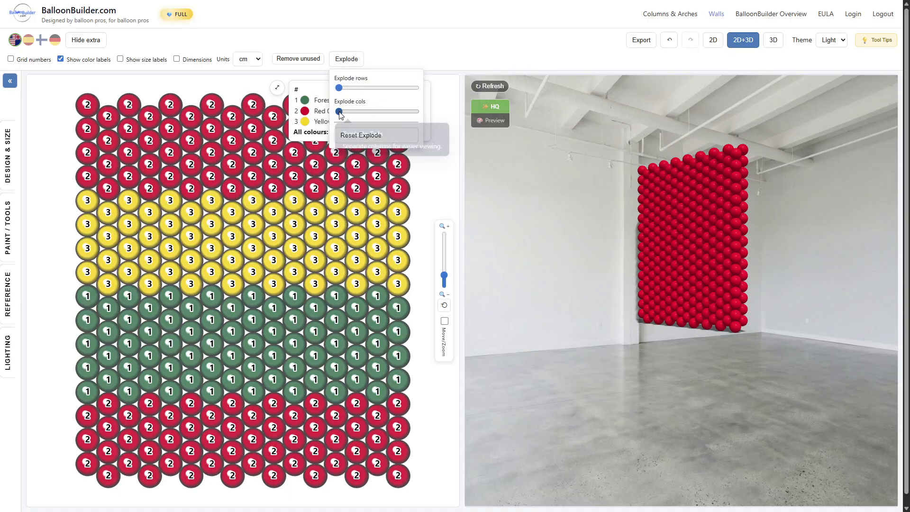
drag(340, 112, 419, 112)
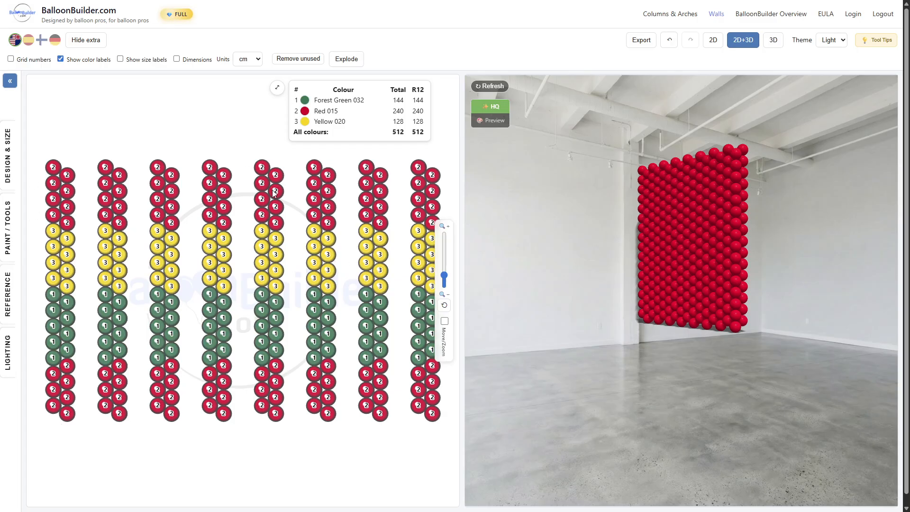
click(10, 60)
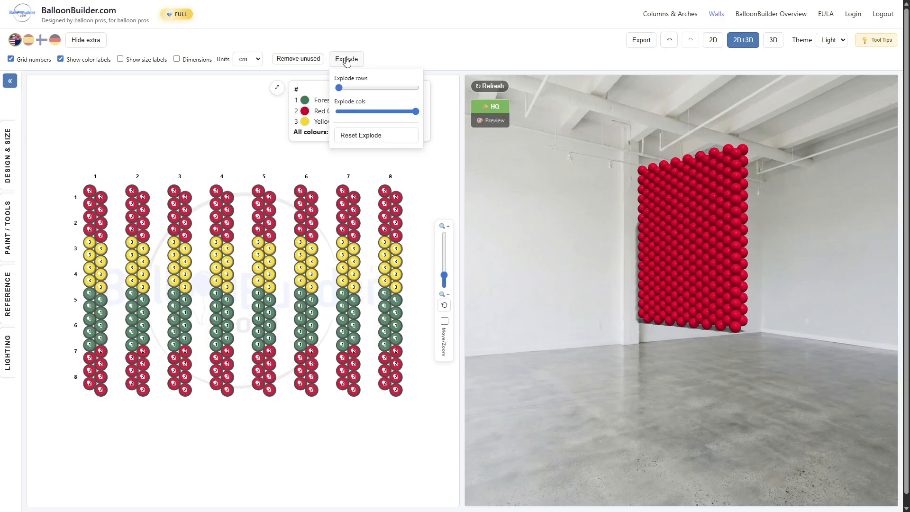
Step: Refresh the 3D view with the painted red, yellow and green bands and enlarge the wall in it
mouse_move(645, 41)
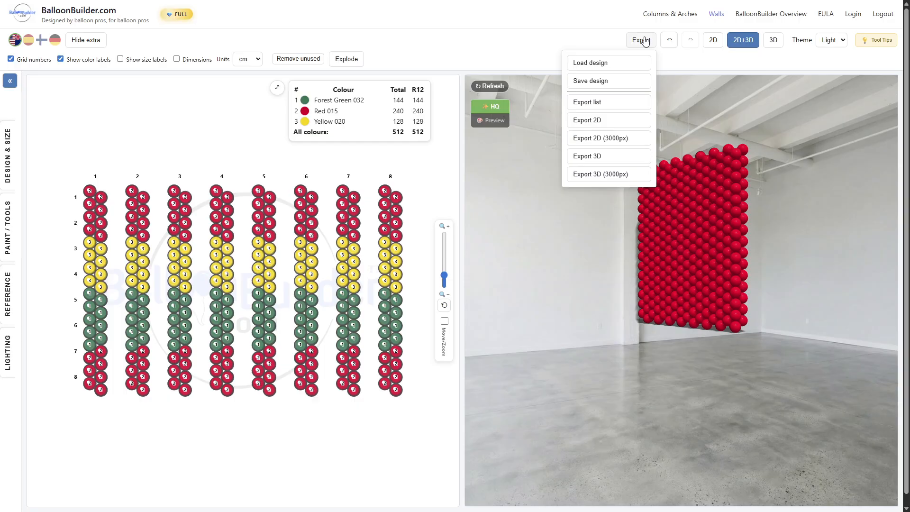
click(489, 86)
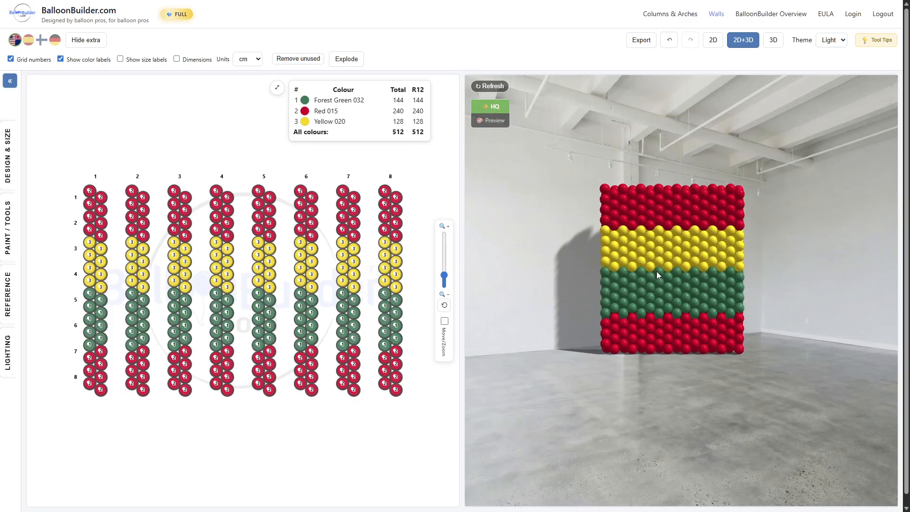
scroll(656, 271, up, 5)
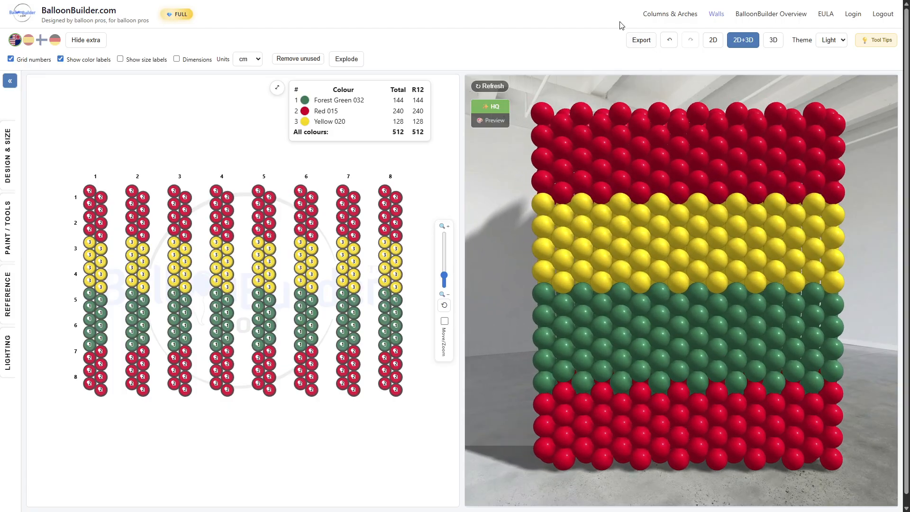
Step: Export the balloon list and review its design summary in the 2D + Table view
click(641, 40)
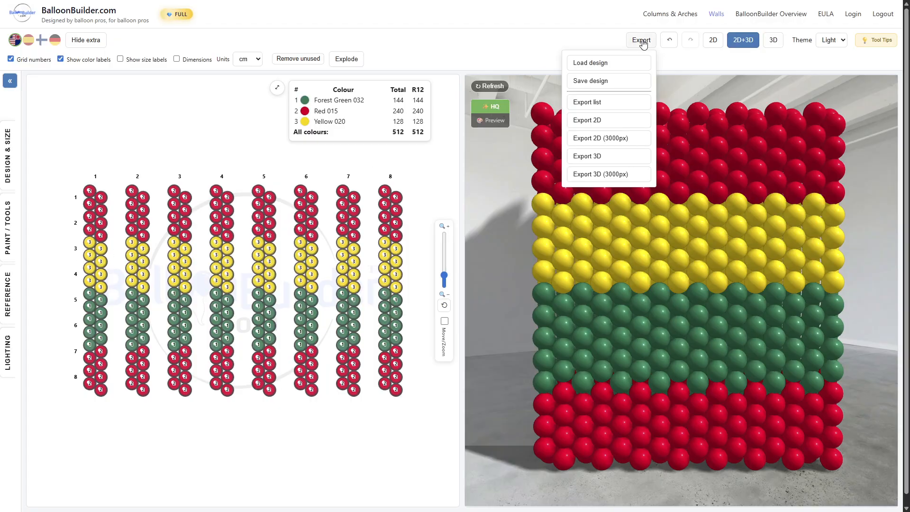
click(599, 105)
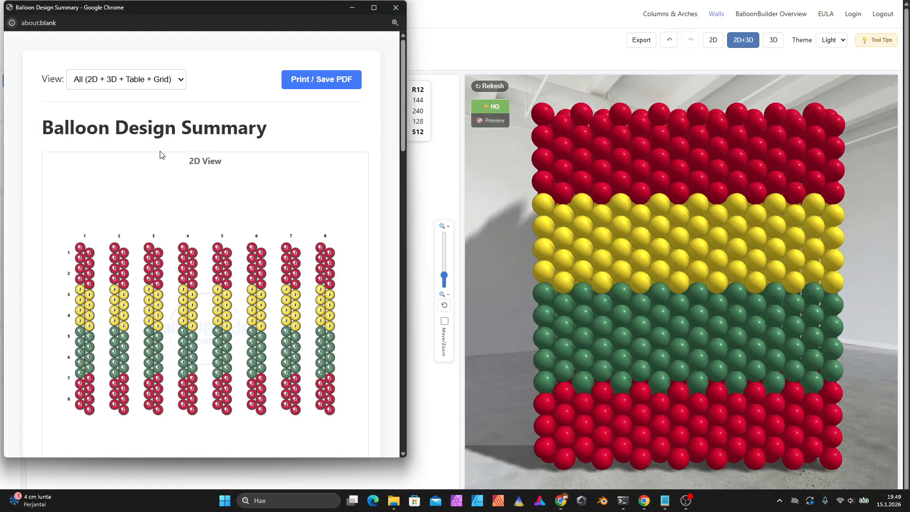
click(97, 81)
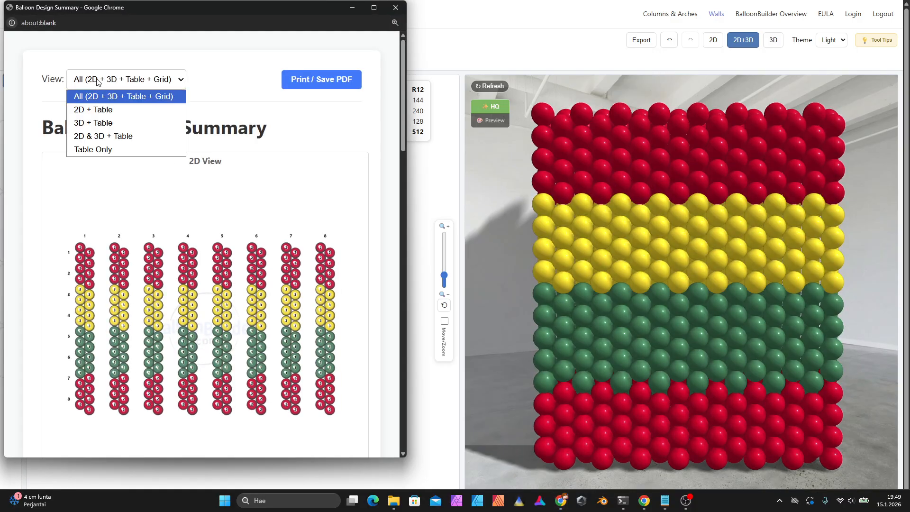
click(86, 111)
scroll(218, 156, down, 5)
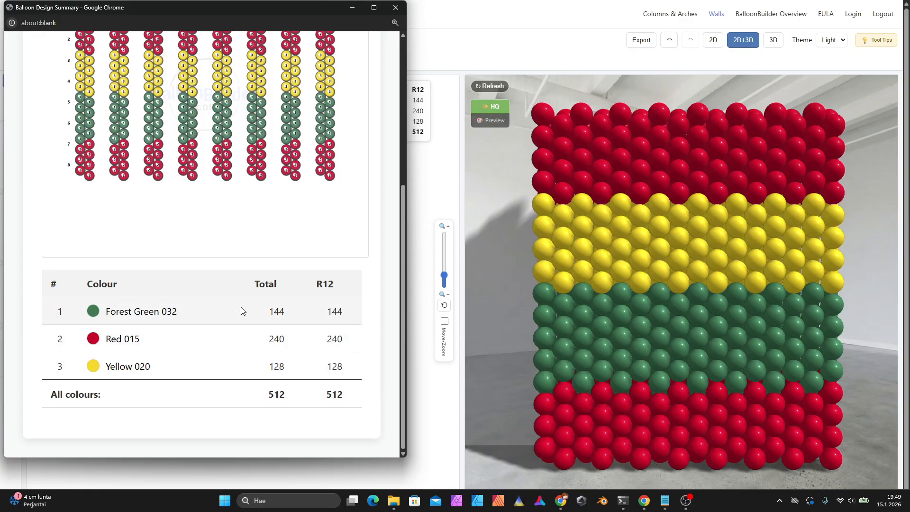
Step: Switch the design summary to the 3D + Table view and look through it
scroll(189, 218, up, 5)
click(139, 91)
click(112, 122)
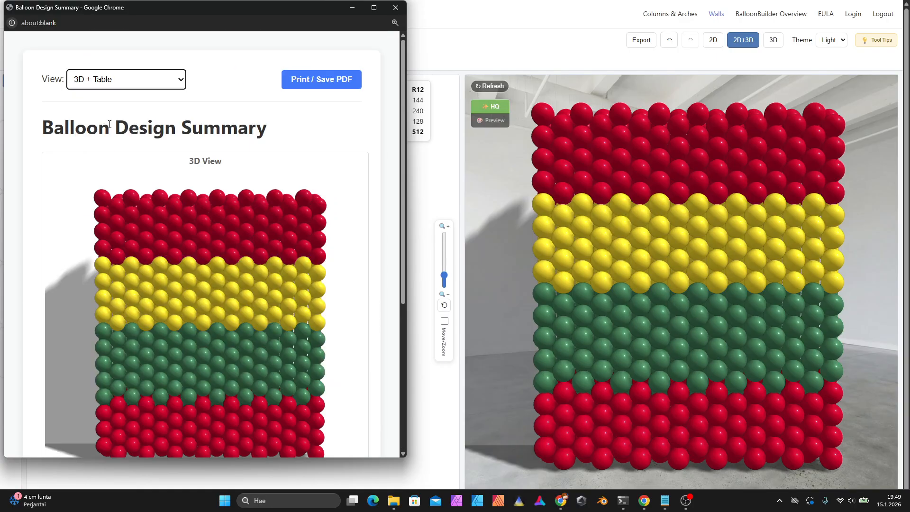
scroll(153, 337, down, 6)
scroll(184, 176, up, 6)
Step: Switch the design summary to the 2D & 3D + Table view and look through it
click(153, 91)
click(112, 136)
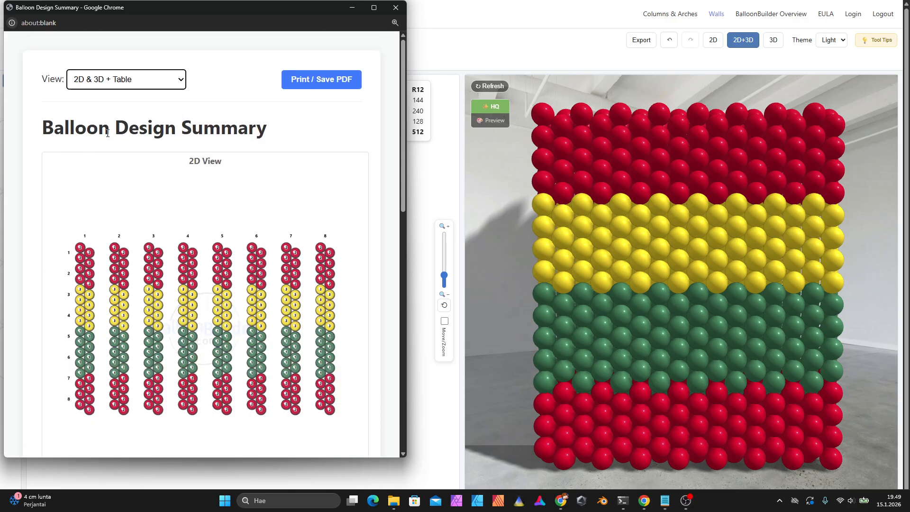
scroll(205, 300, down, 1)
scroll(205, 300, down, 10)
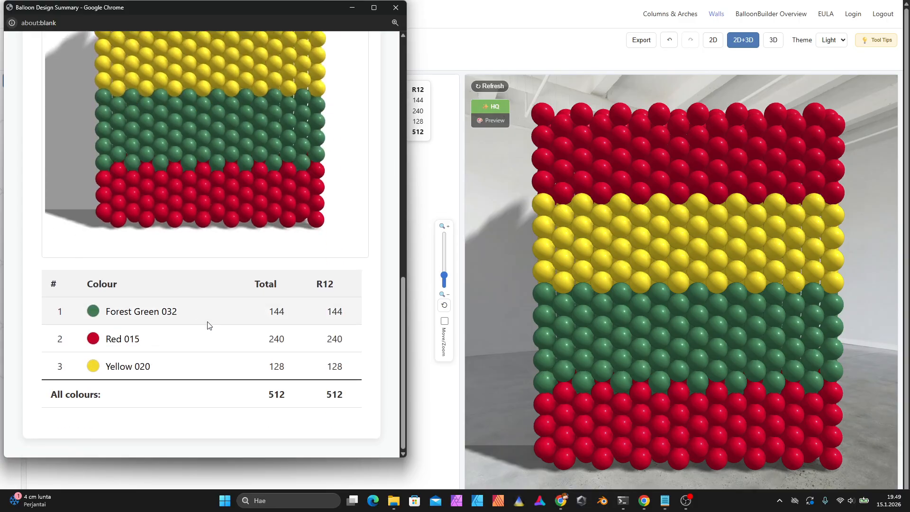
scroll(212, 200, up, 6)
scroll(211, 201, up, 5)
Step: Switch the design summary to Table Only, highlight the title and colour table text, and clear the highlight
click(122, 61)
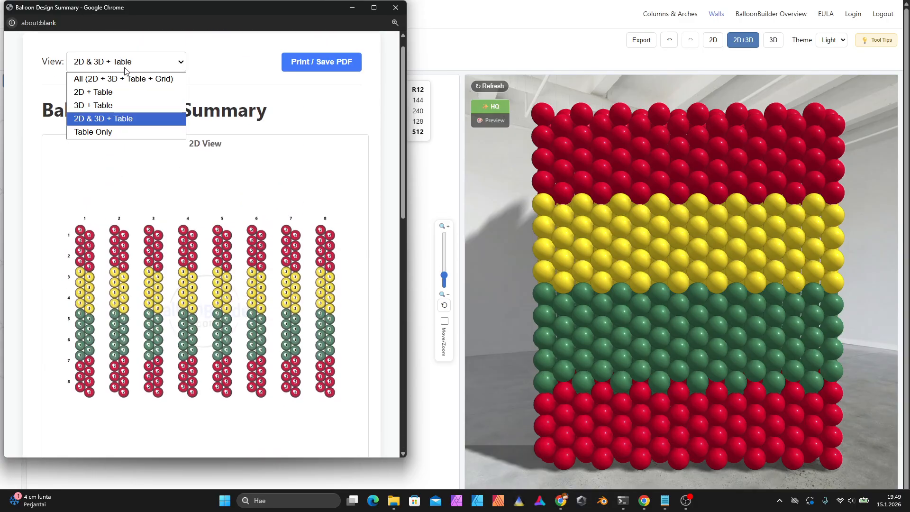
click(115, 128)
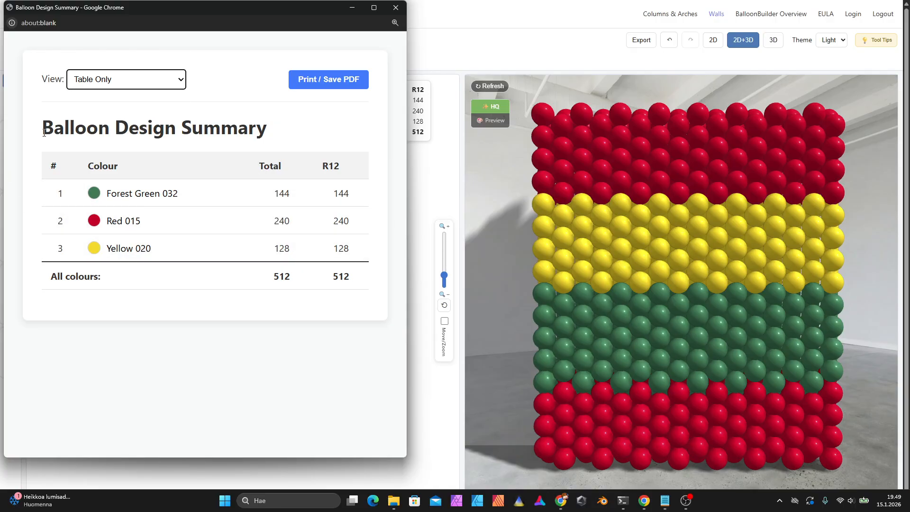
drag(43, 128, 350, 291)
click(368, 280)
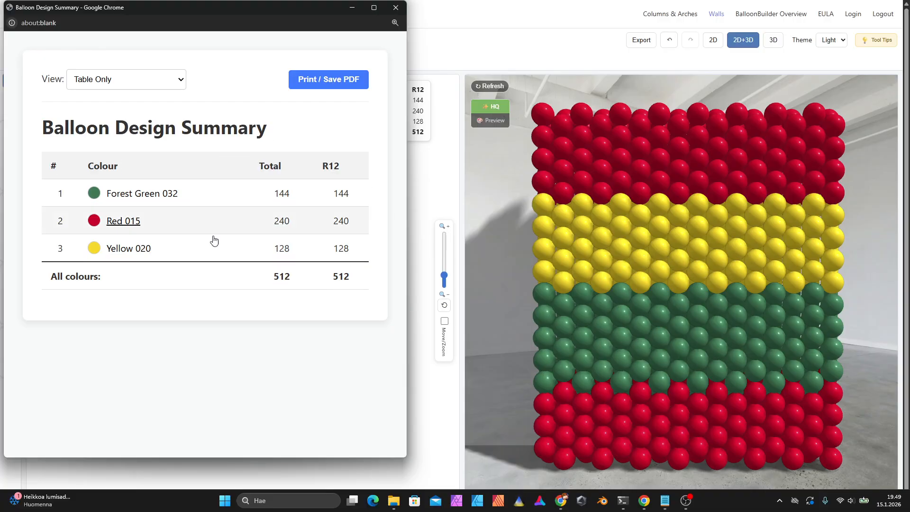
Step: Show All (2D + 3D + Table + Grid) in the design summary, examine the column-by-column Balloon Grid, and close the summary
click(102, 87)
click(95, 97)
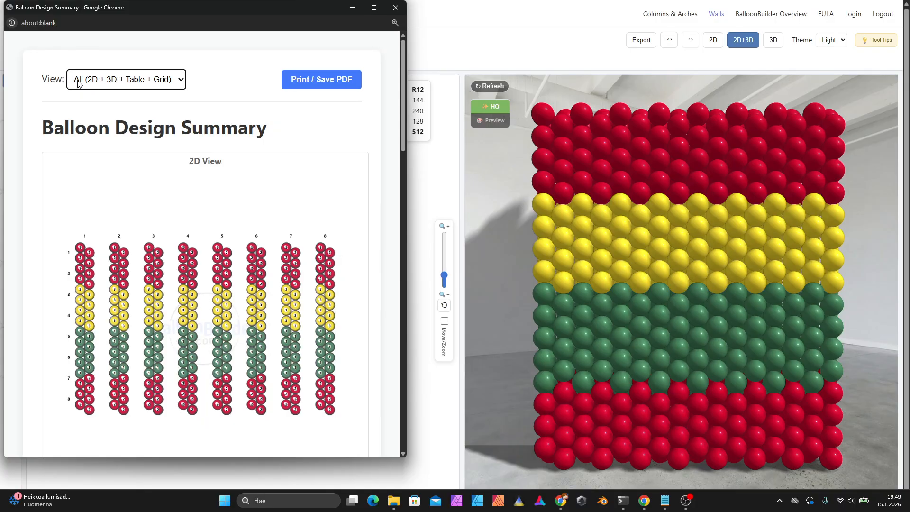
scroll(120, 170, down, 15)
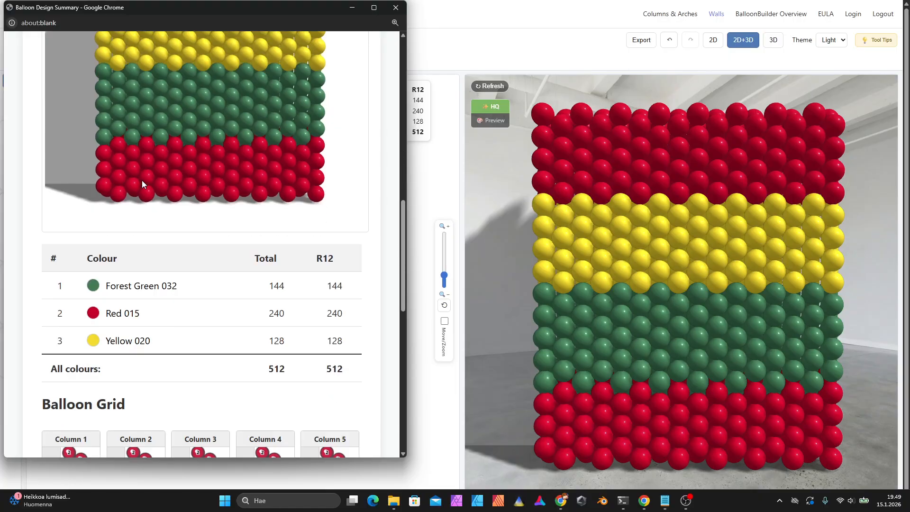
scroll(135, 190, down, 4)
scroll(130, 189, up, 2)
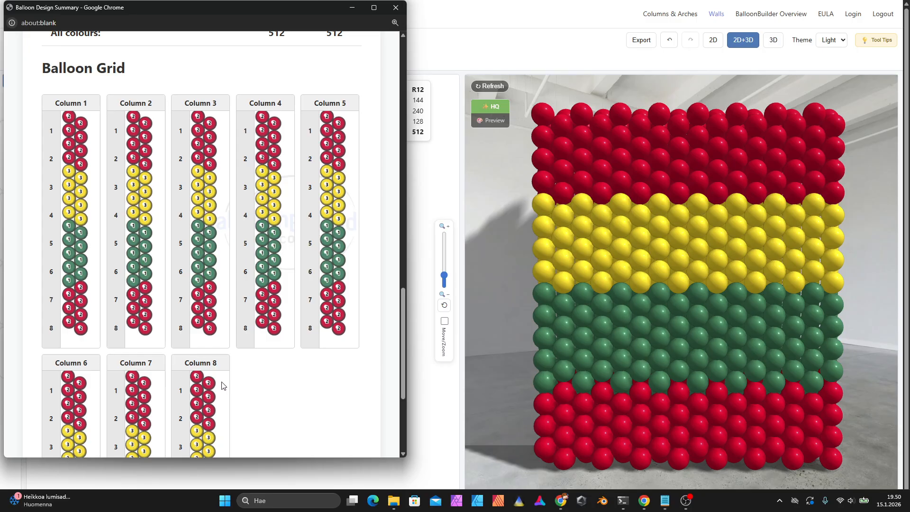
scroll(254, 396, down, 4)
scroll(133, 297, up, 5)
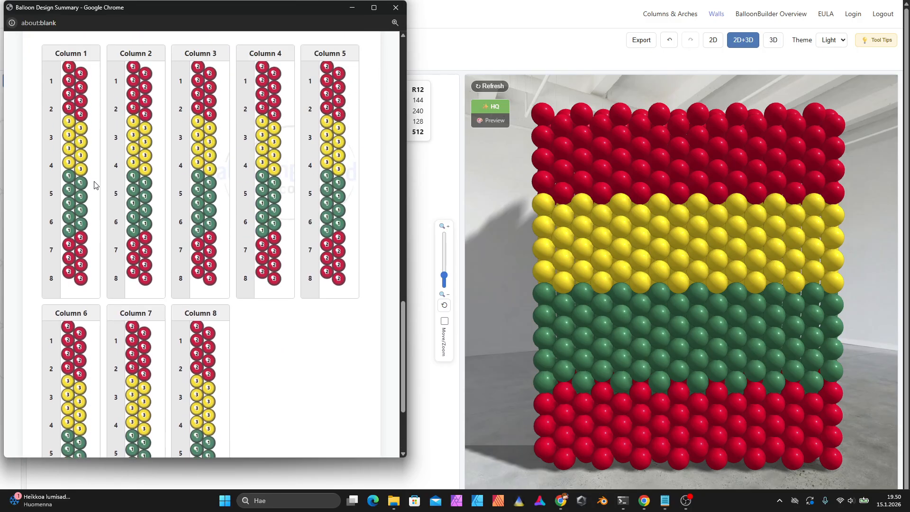
scroll(184, 256, up, 15)
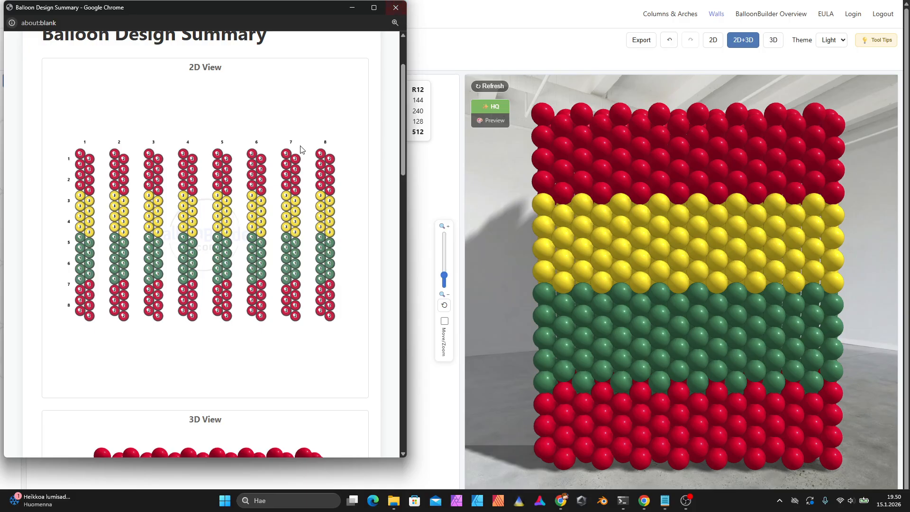
scroll(295, 159, down, 15)
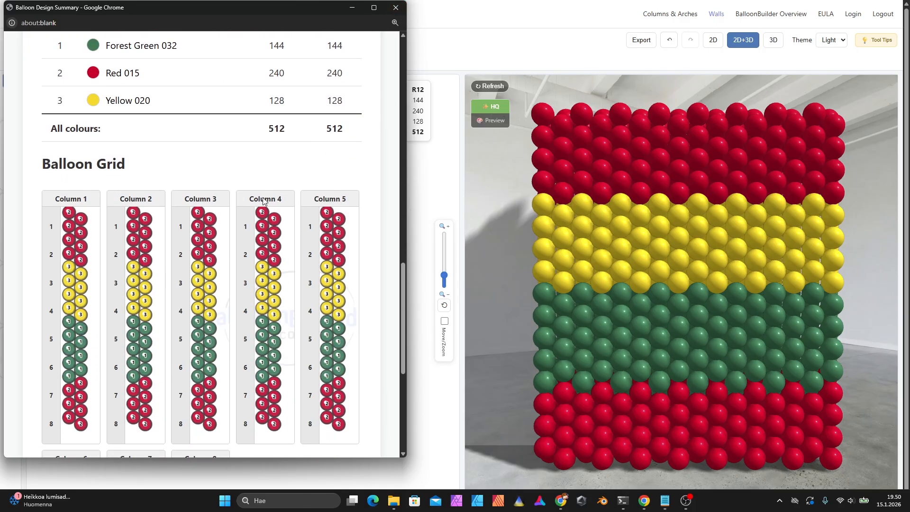
click(397, 10)
Step: Reset the column explode to its minimum and explode the 2D wall's rows to the maximum spacing
click(347, 58)
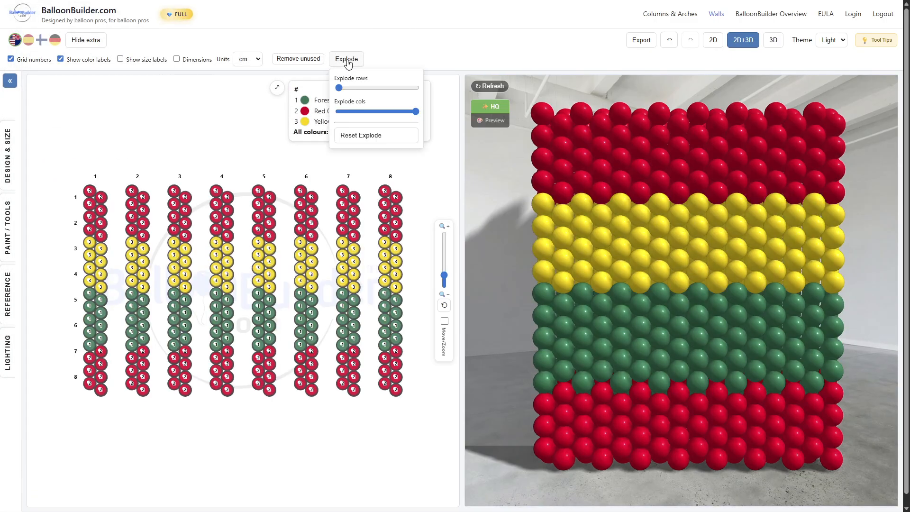
drag(415, 111, 341, 112)
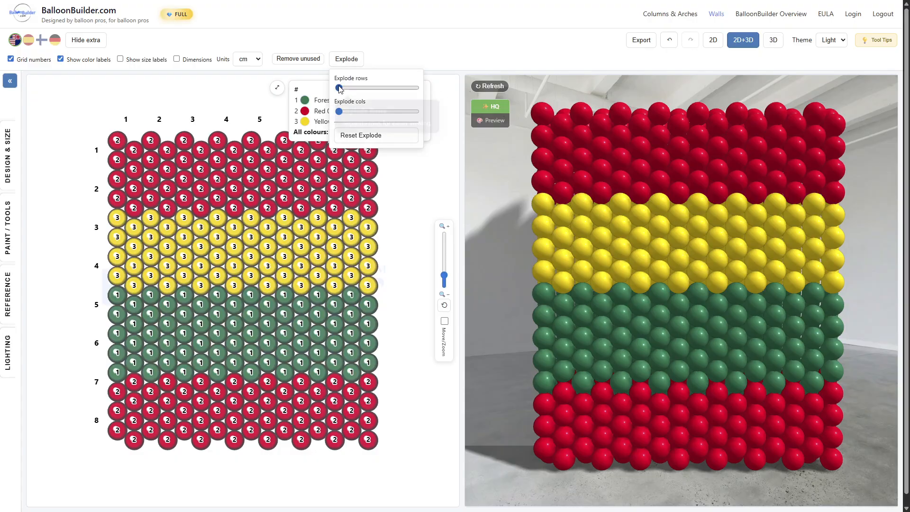
drag(339, 88, 419, 87)
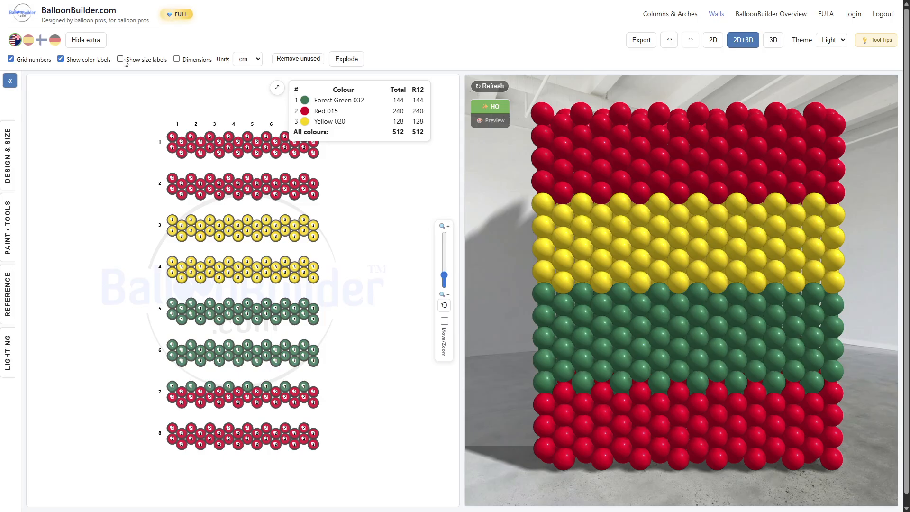
click(363, 62)
Step: Export the balloon list for the row-exploded wall, examine its row-by-row Balloon Grid, and close the summary
click(644, 43)
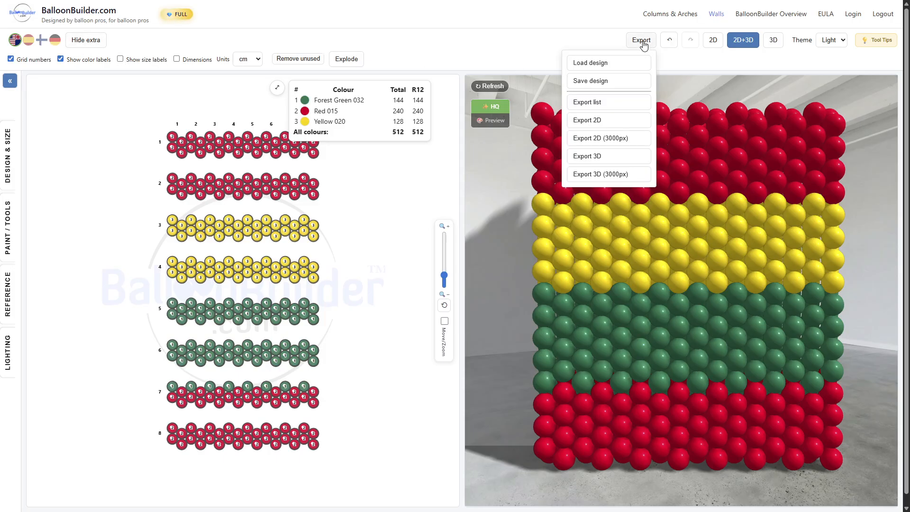
click(589, 103)
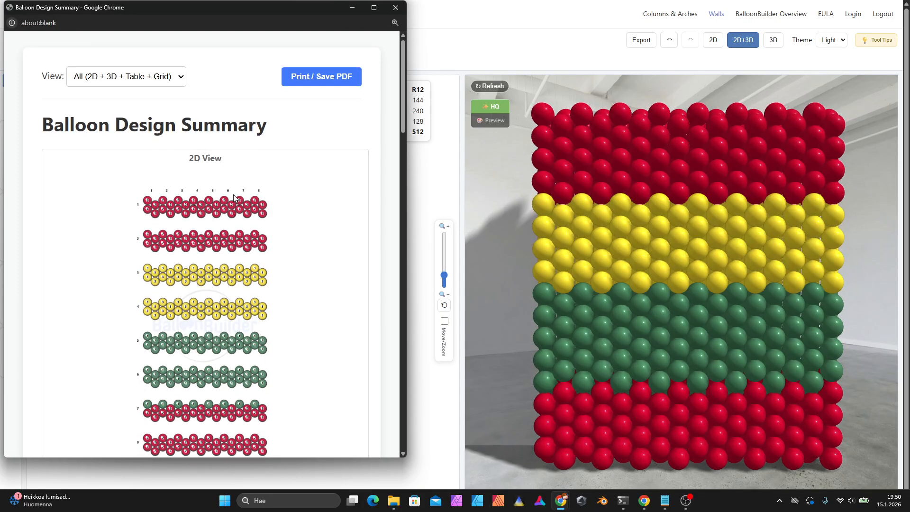
scroll(223, 192, down, 10)
scroll(206, 211, down, 5)
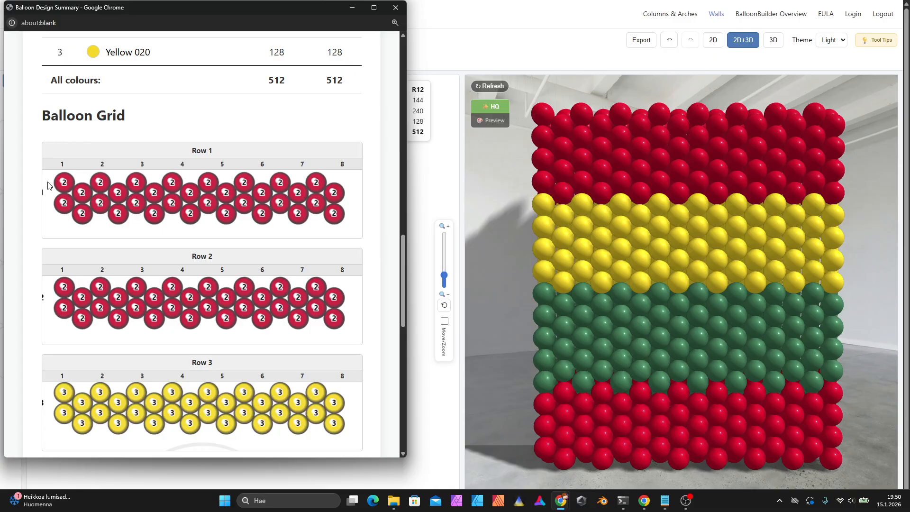
scroll(218, 190, down, 8)
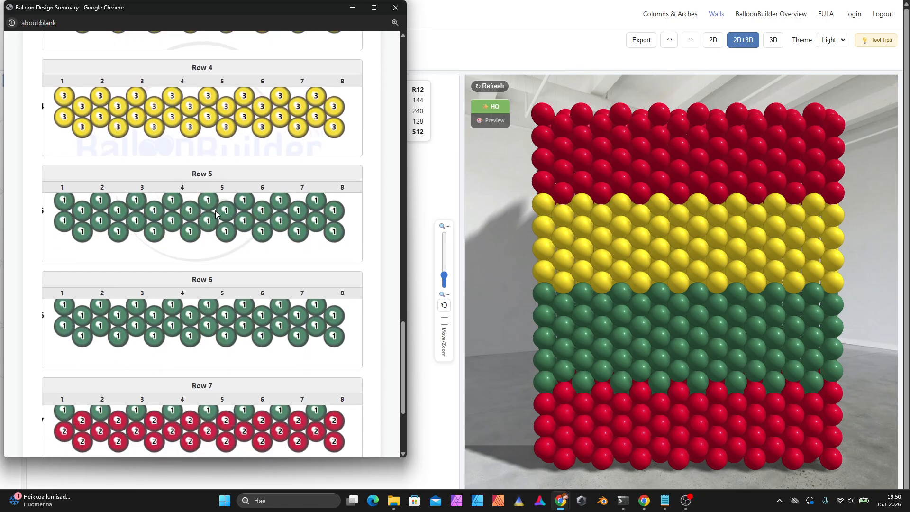
scroll(218, 236, down, 3)
scroll(210, 306, up, 13)
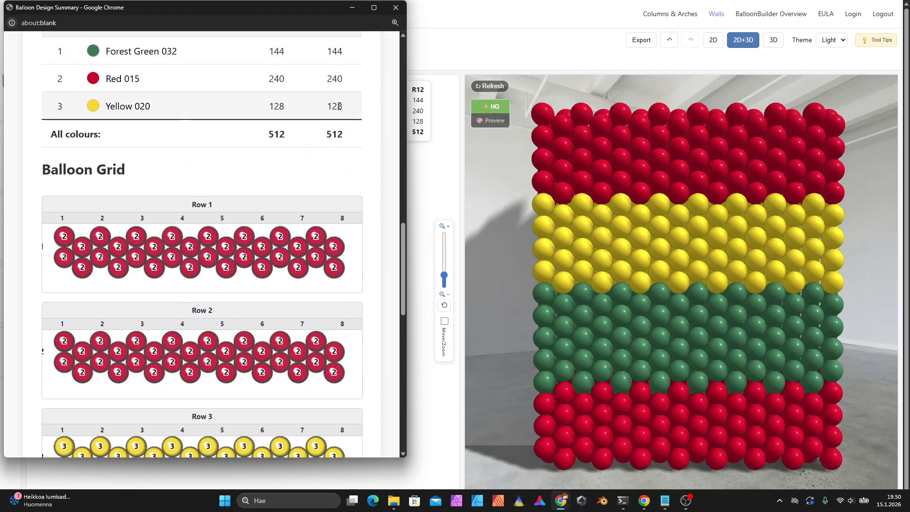
click(392, 13)
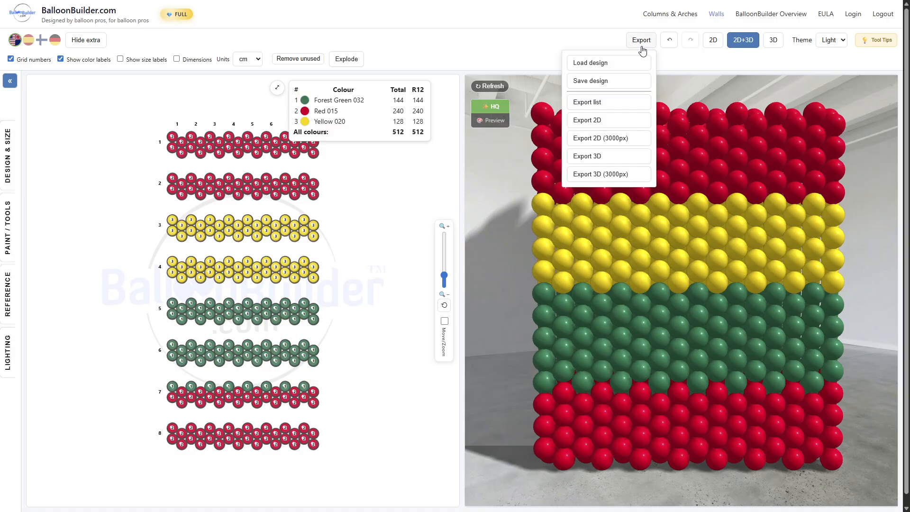
mouse_move(635, 45)
click(554, 42)
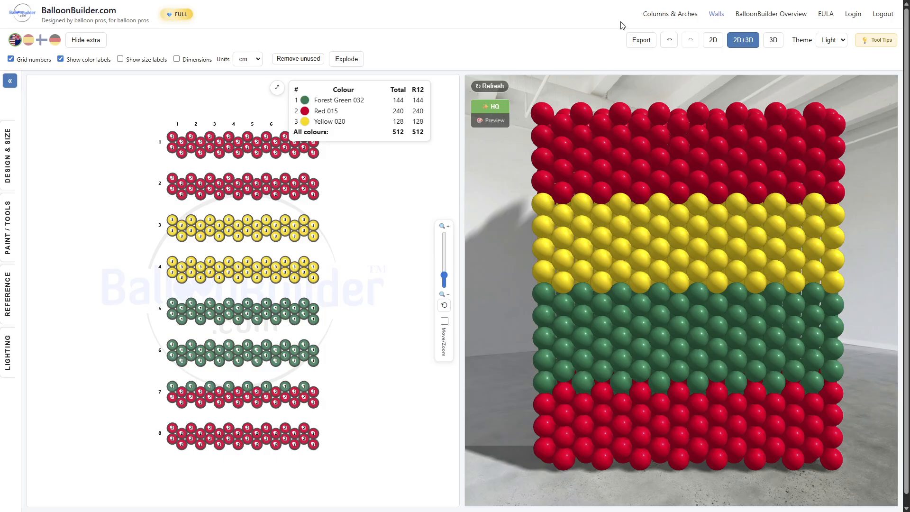
click(637, 40)
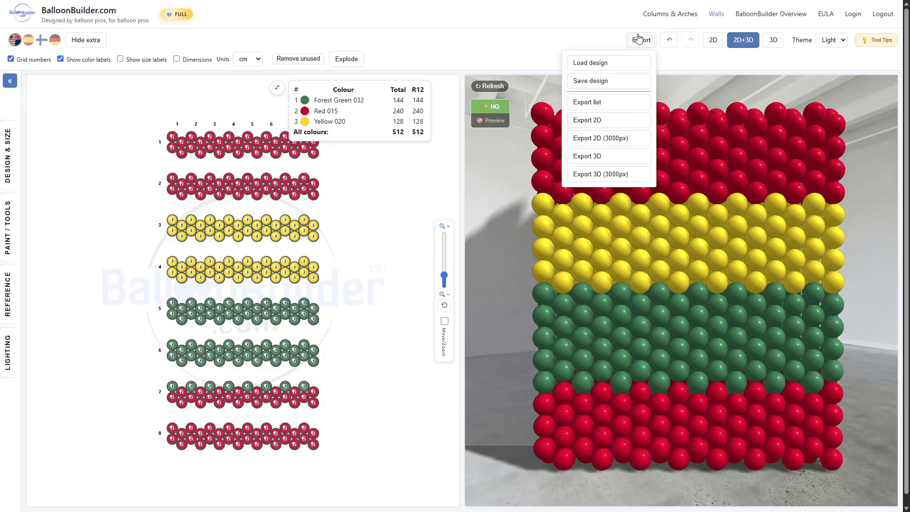
click(637, 38)
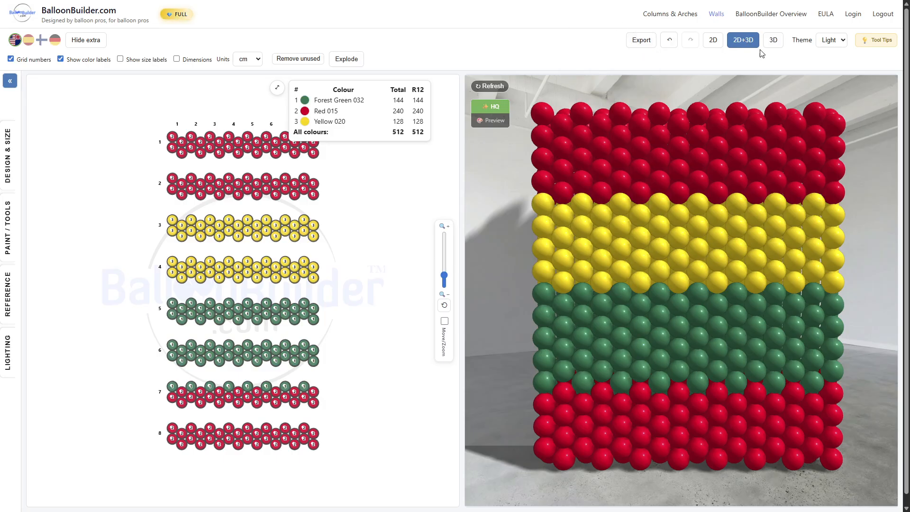
Step: Change the interface theme to Dark
click(831, 41)
click(826, 63)
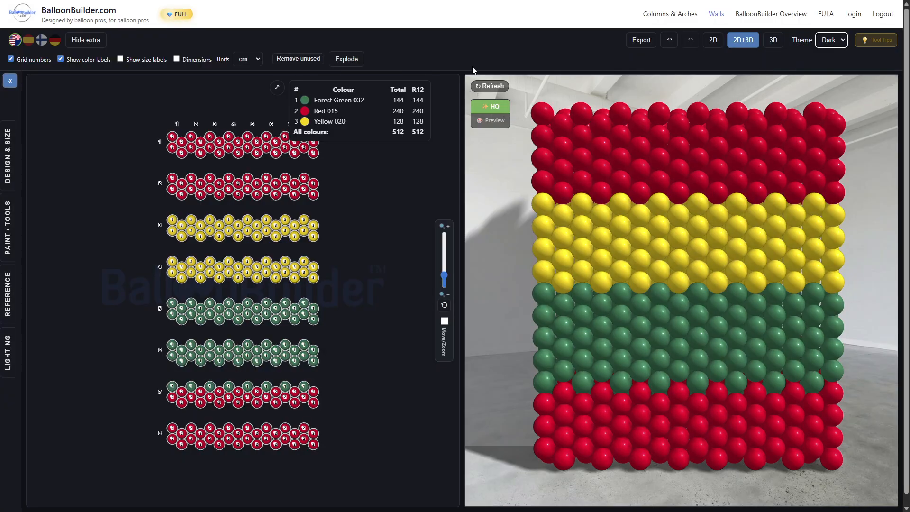
click(464, 35)
Step: Collapse the colour count table over the 2D wall to its total and expand it again
click(277, 90)
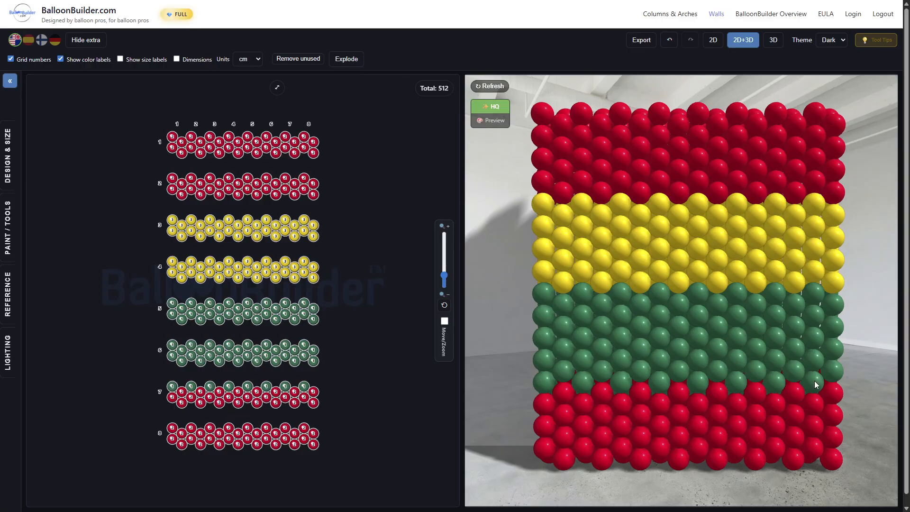
scroll(663, 269, down, 4)
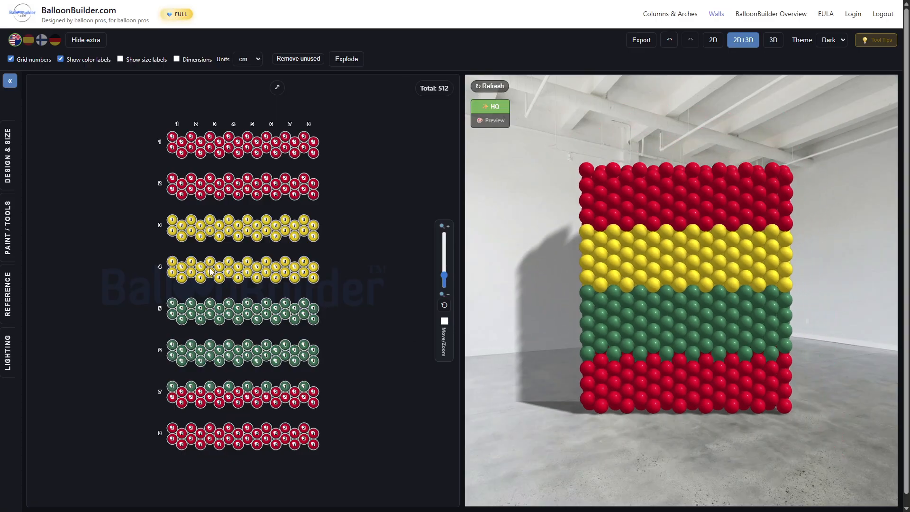
click(278, 92)
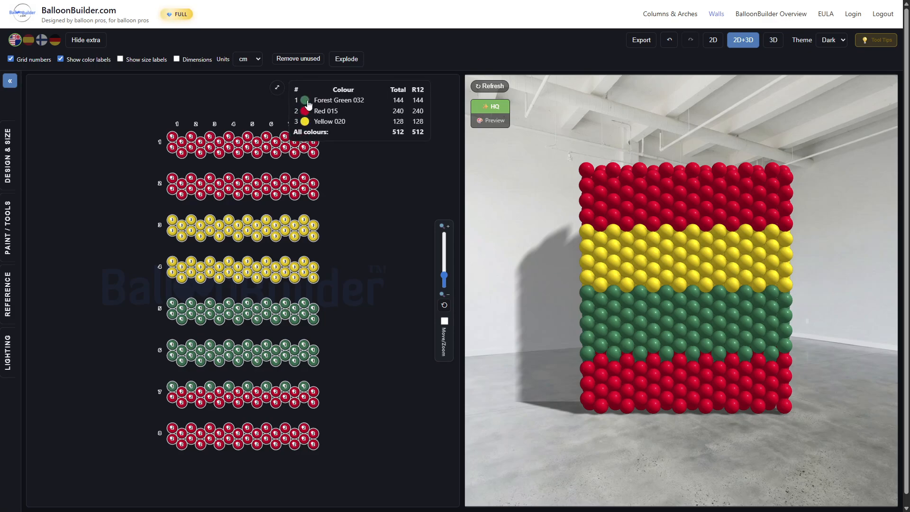
Step: Collapse the colour count table over the 2D wall to its total and change the interface theme to Light
click(279, 89)
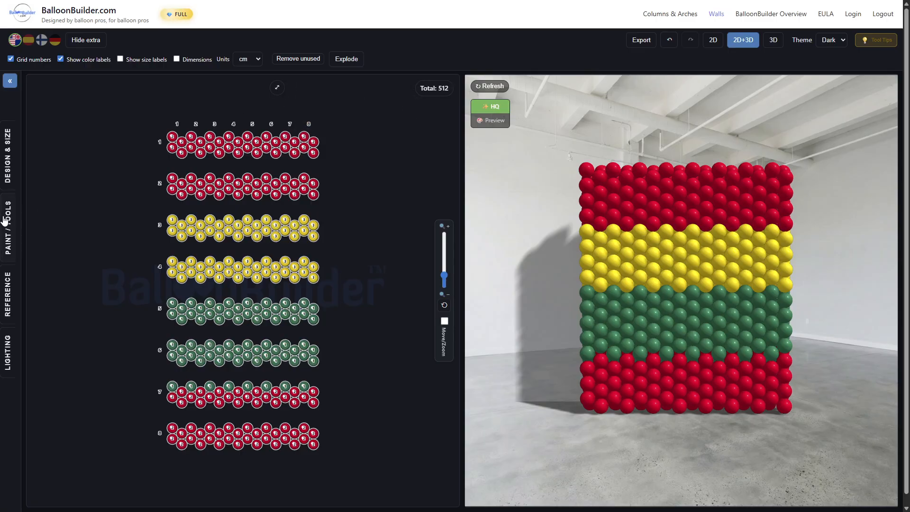
click(832, 40)
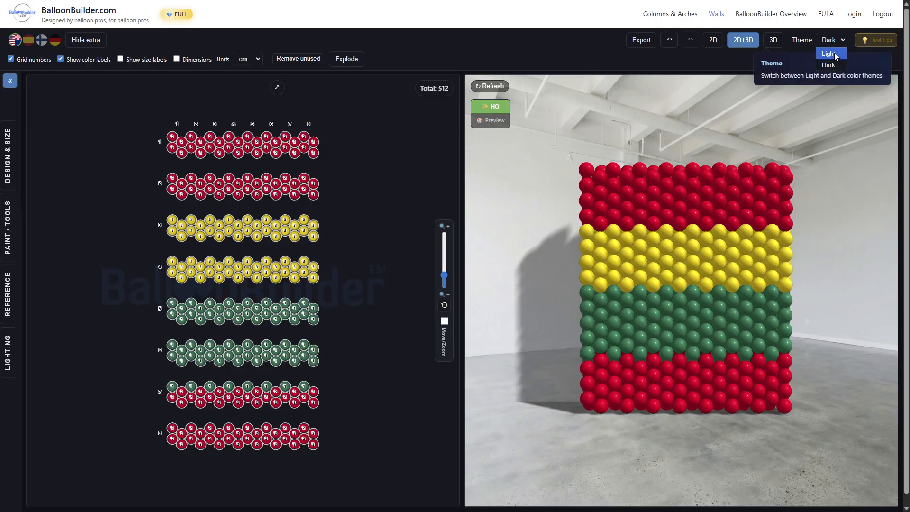
click(829, 54)
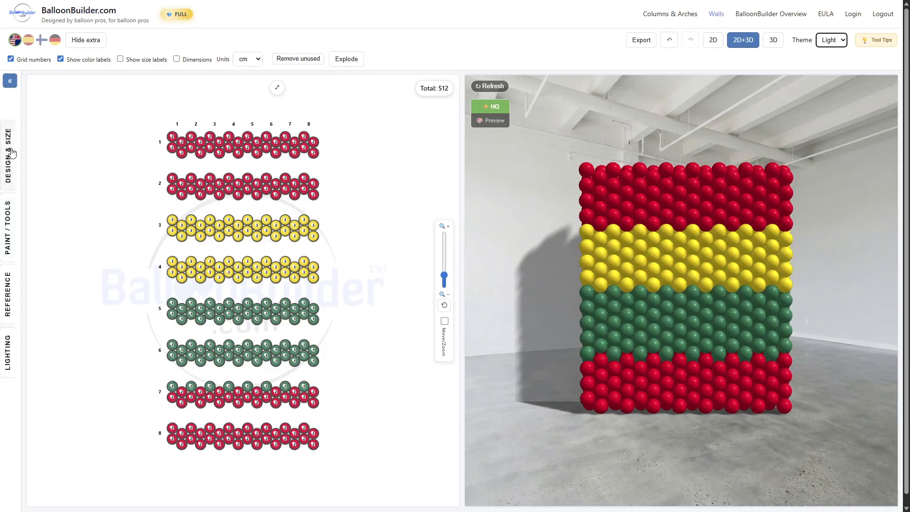
Step: Look through the wall's Design & Size settings and bring up the Paint & Tools options
click(12, 152)
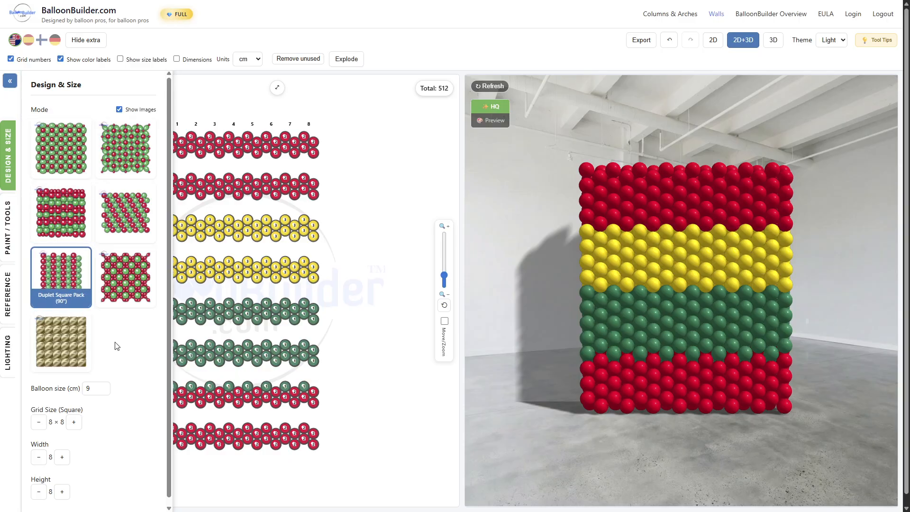
scroll(109, 343, down, 1)
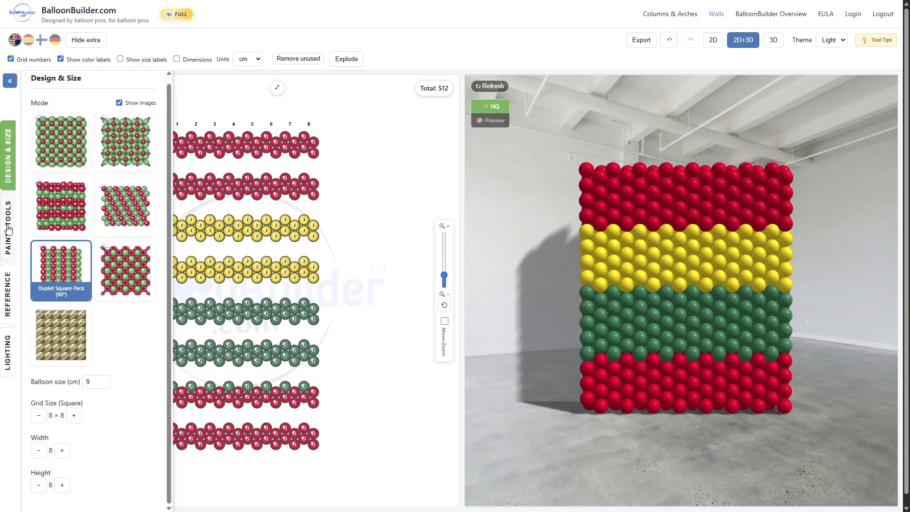
click(5, 230)
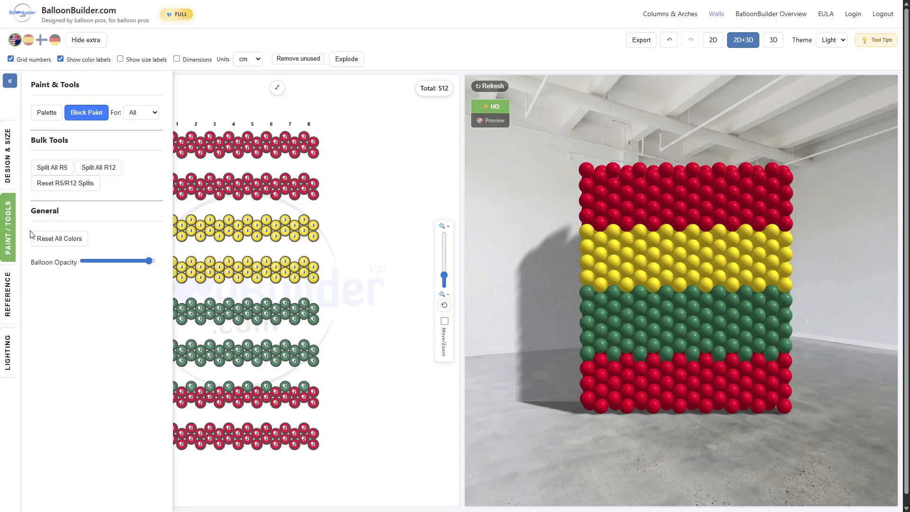